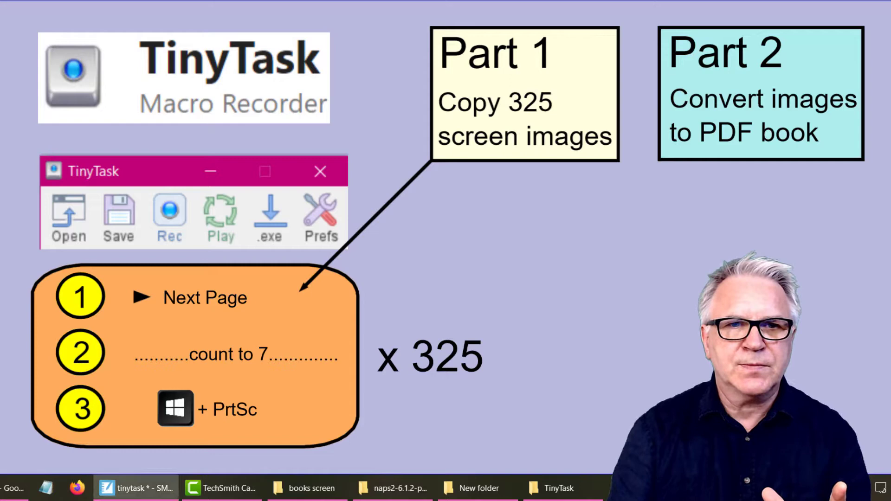
# - Advance from the TinyTask Part 1 slide to the 'Convert images into .pdf document' slide
pyautogui.press('Right')
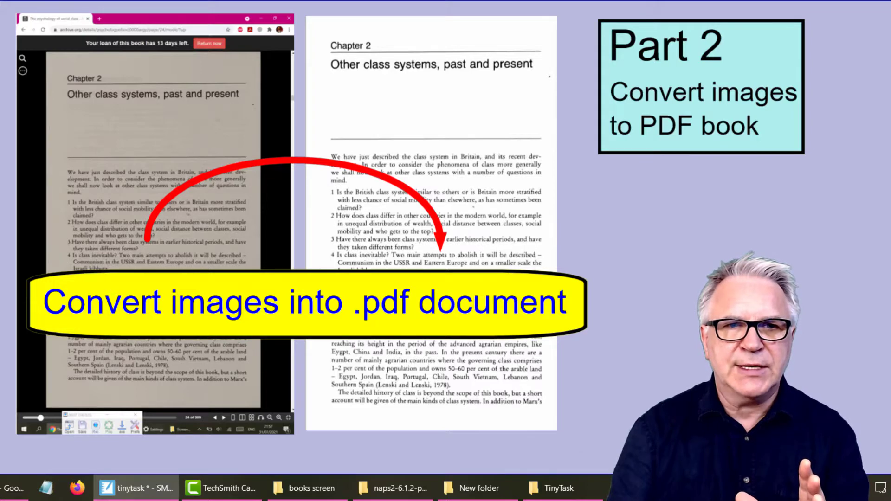
pyautogui.press('Right')
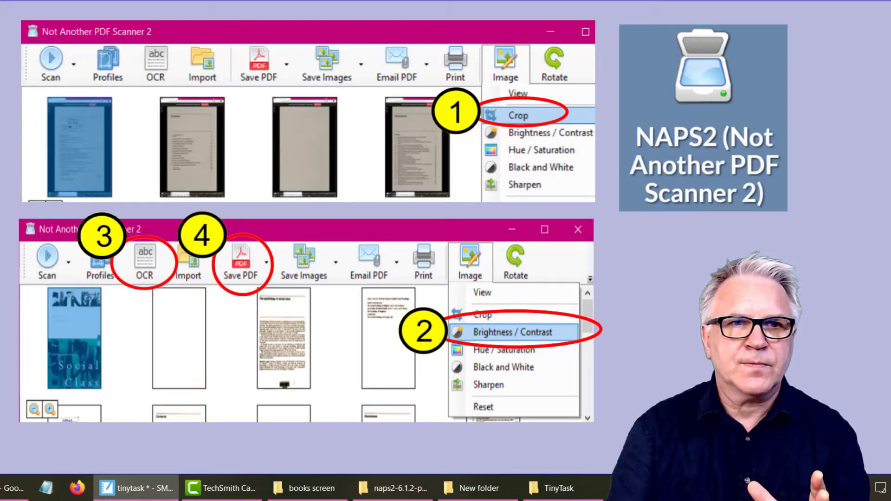
pyautogui.press('Right')
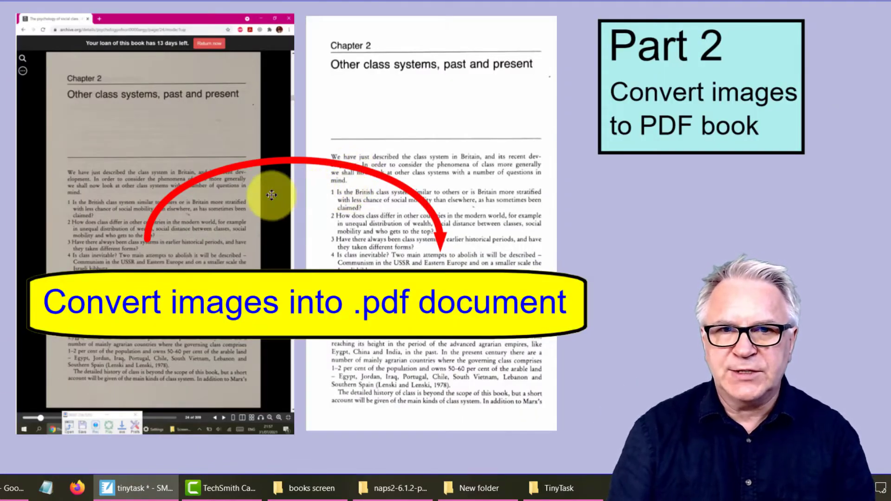
# - Scroll back to the TinyTask Macro Recorder slide showing the Part 1 and Part 2 boxes
pyautogui.scroll(-3, 269, 193)
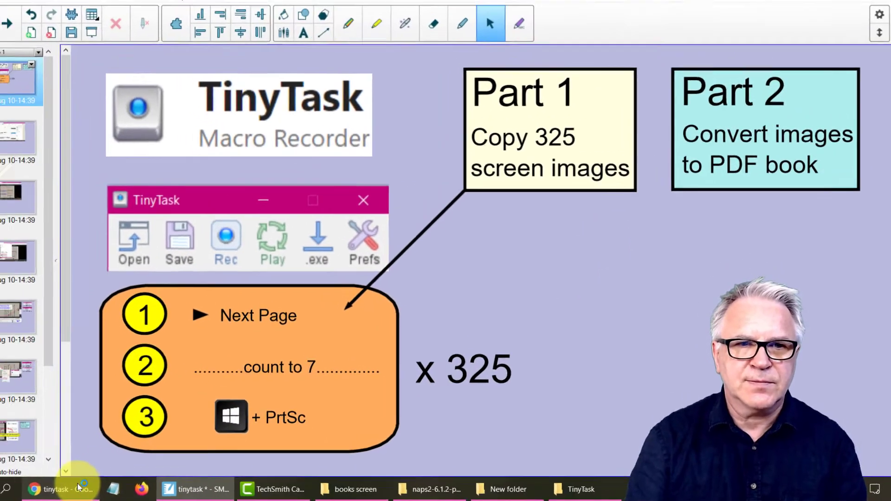
# - From the tinytask search results, go to thetinytask.com's TinyTask Portable download page
pyautogui.click(79, 486)
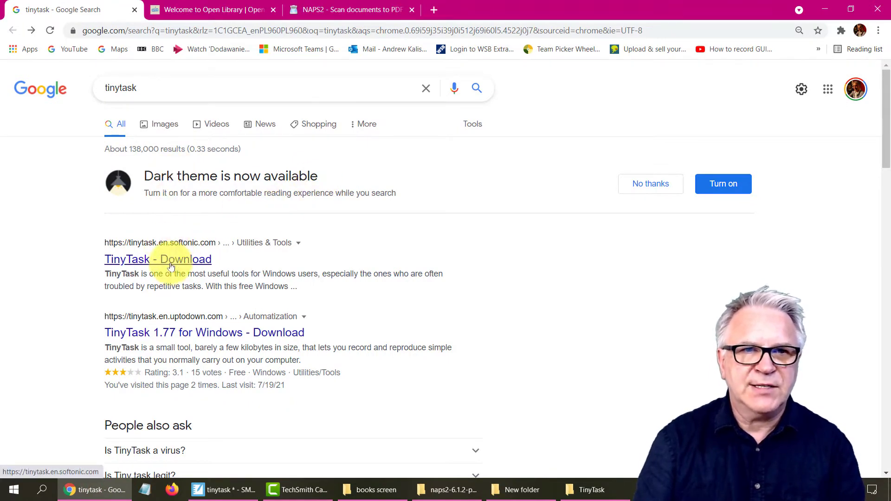
pyautogui.scroll(-7, 171, 267)
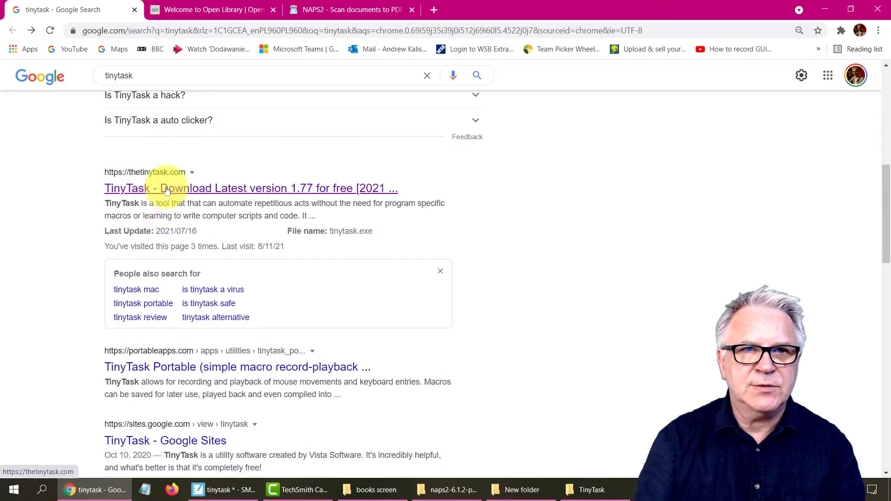
pyautogui.click(189, 185)
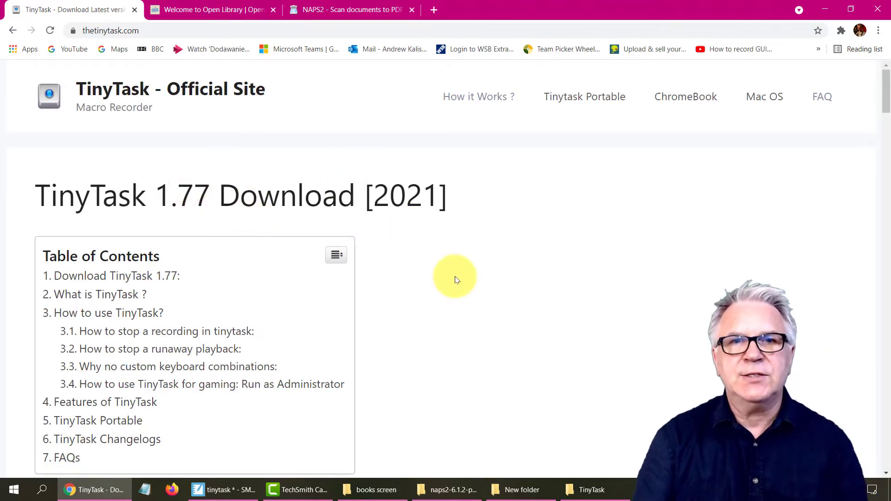
pyautogui.scroll(-20, 446, 278)
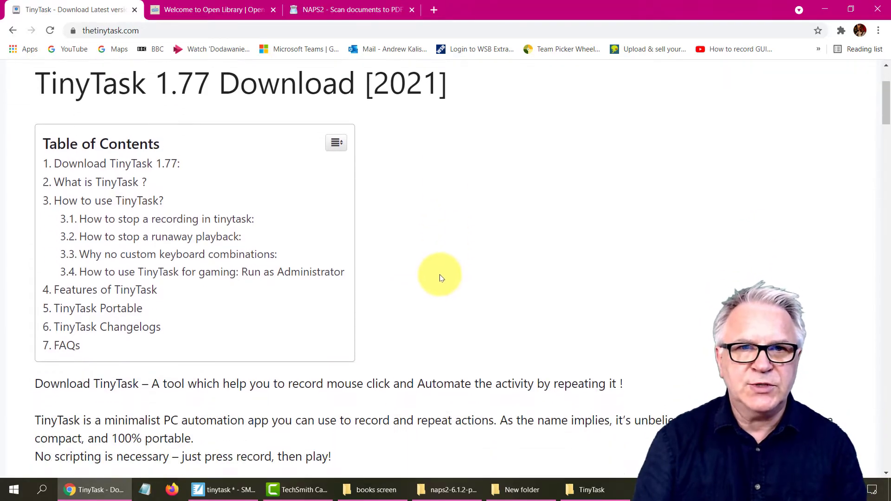
pyautogui.scroll(-20, 436, 267)
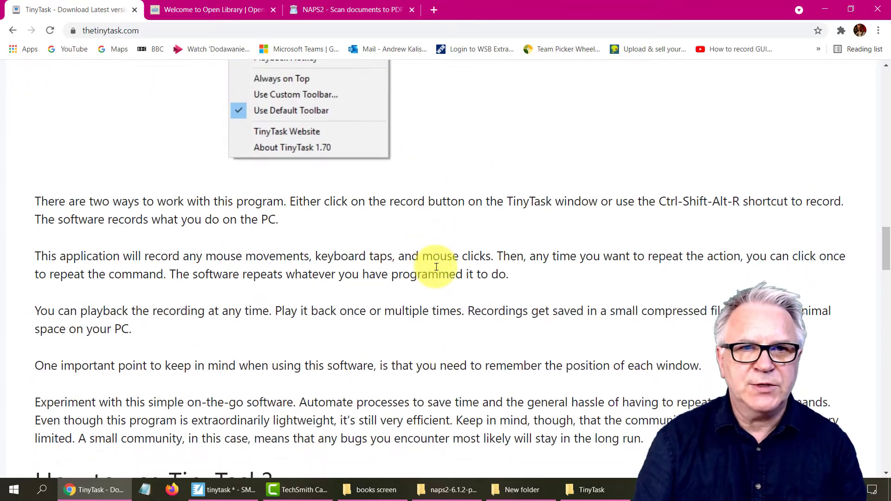
pyautogui.scroll(-10, 437, 267)
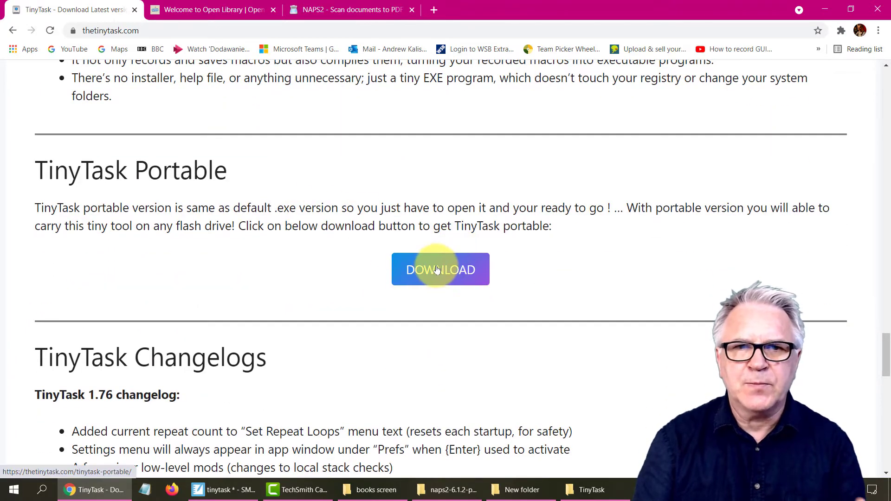
pyautogui.click(437, 270)
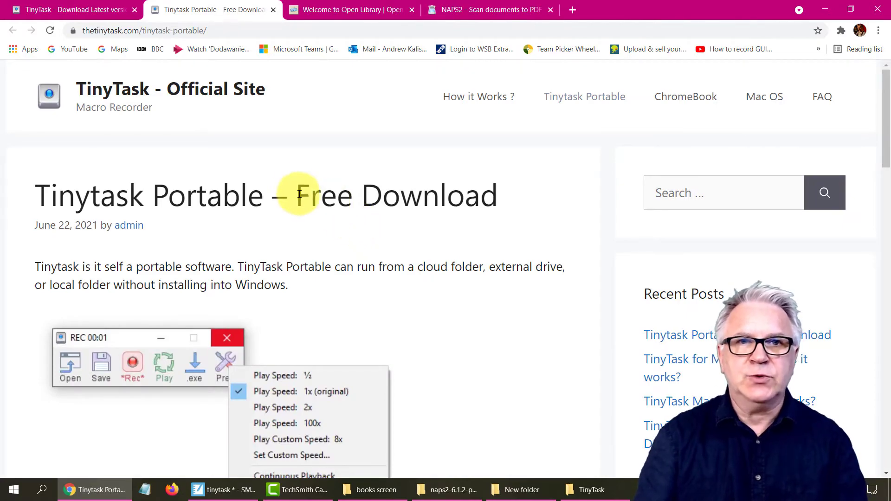
# - Download the portable TinyTask.exe (35 KB) despite the unscanned-file warning, then show the desktop
pyautogui.scroll(-10, 280, 214)
pyautogui.scroll(-10, 279, 211)
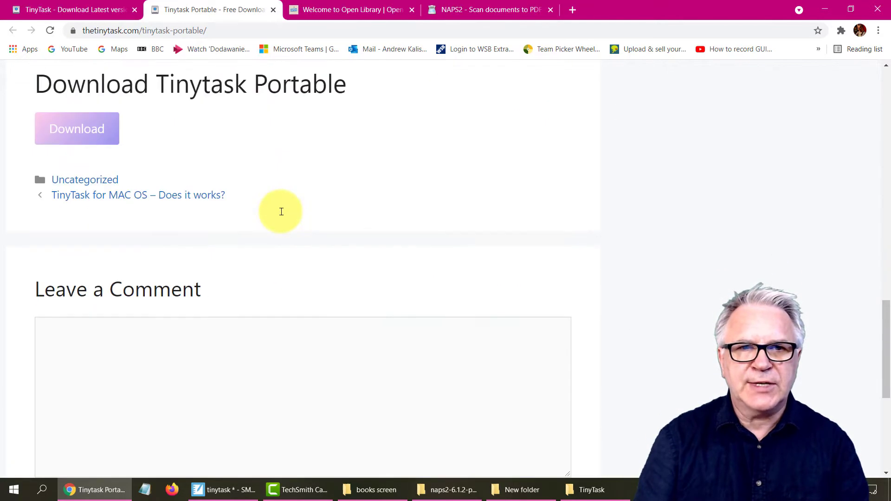
pyautogui.scroll(3, 223, 193)
pyautogui.click(89, 242)
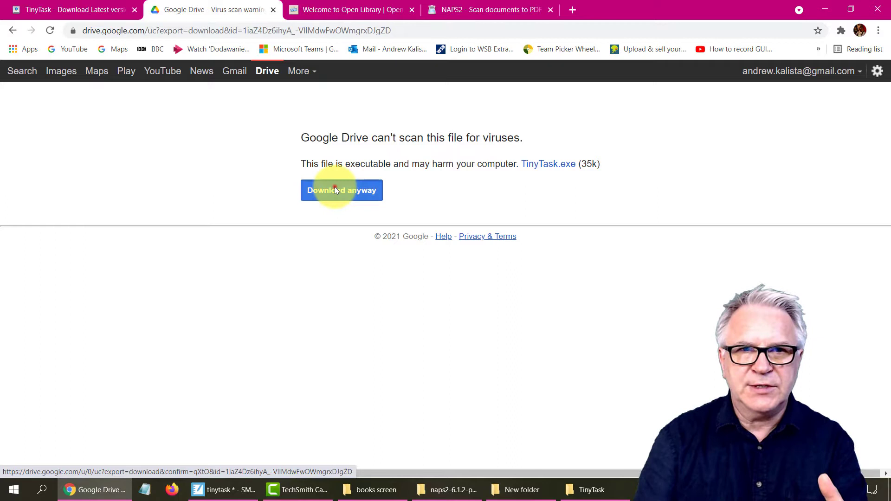
pyautogui.click(336, 188)
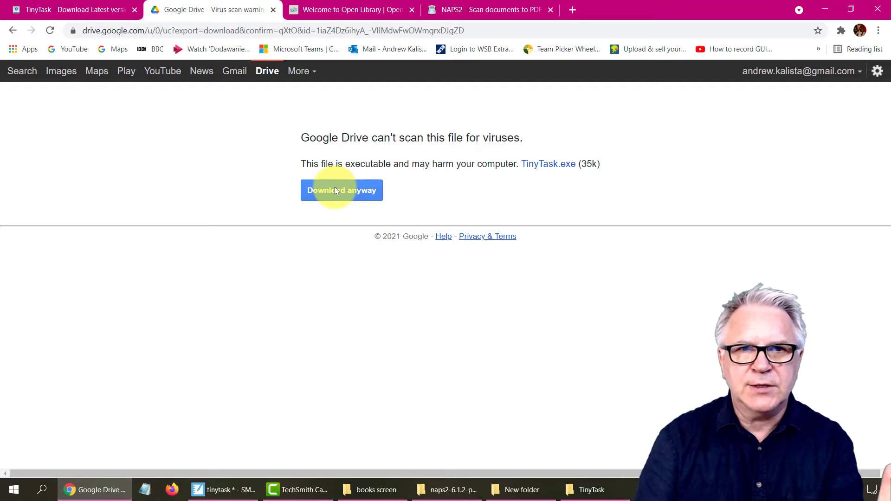
pyautogui.rightClick(336, 191)
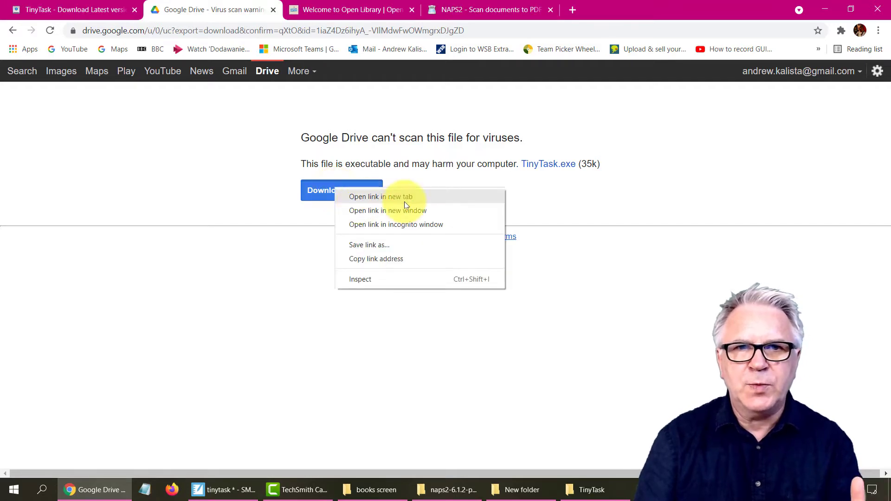
pyautogui.click(432, 199)
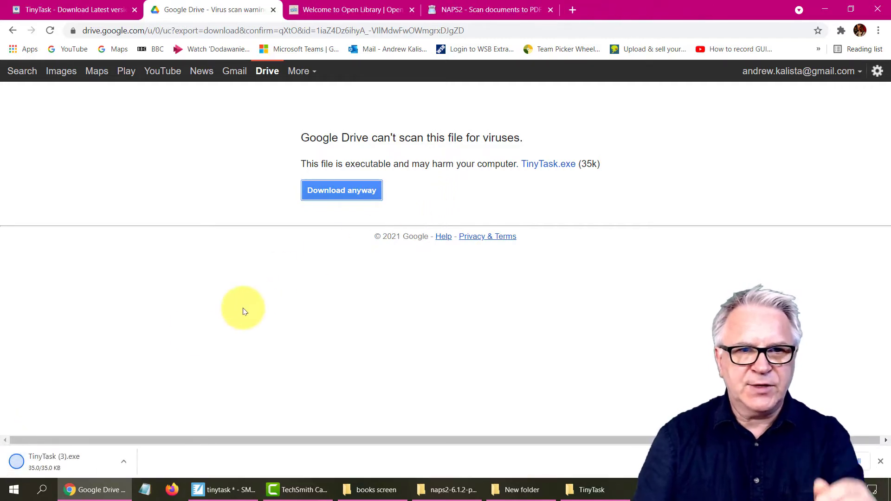
pyautogui.click(879, 461)
pyautogui.press('super+d')
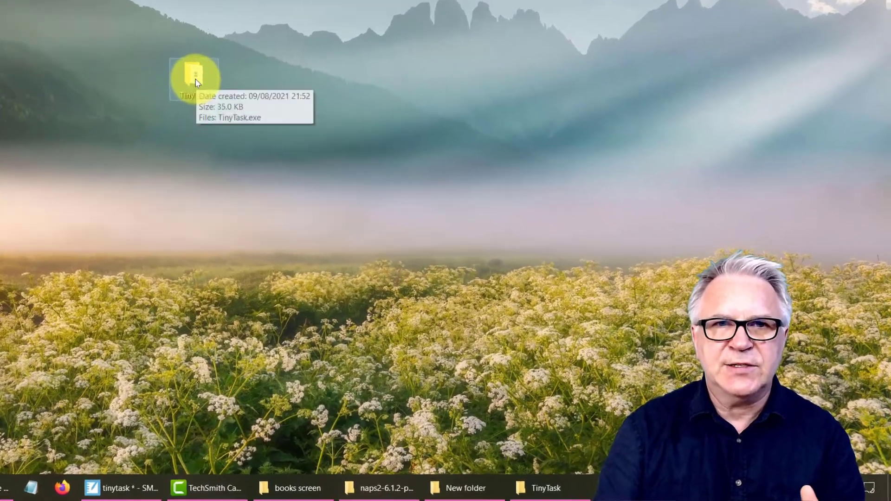
# - Open the desktop TinyTask folder and run TinyTask.exe, creating TinyTask.ini beside it
pyautogui.doubleClick(194, 76)
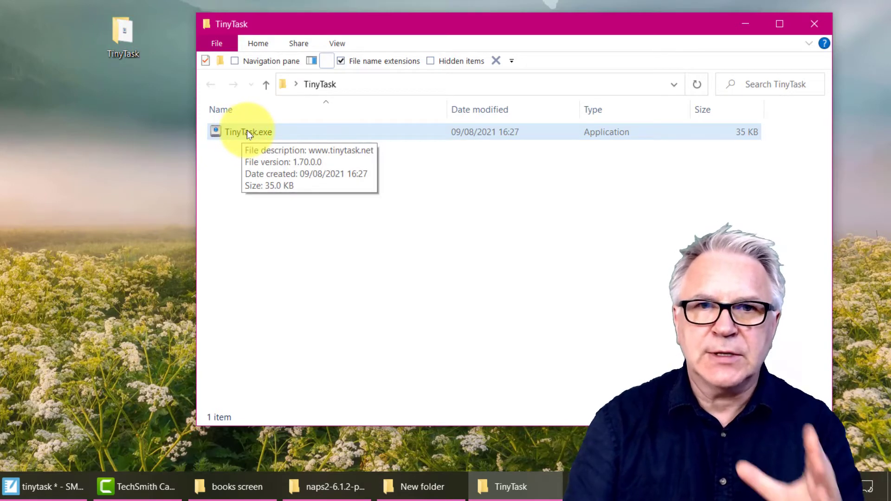
pyautogui.doubleClick(243, 133)
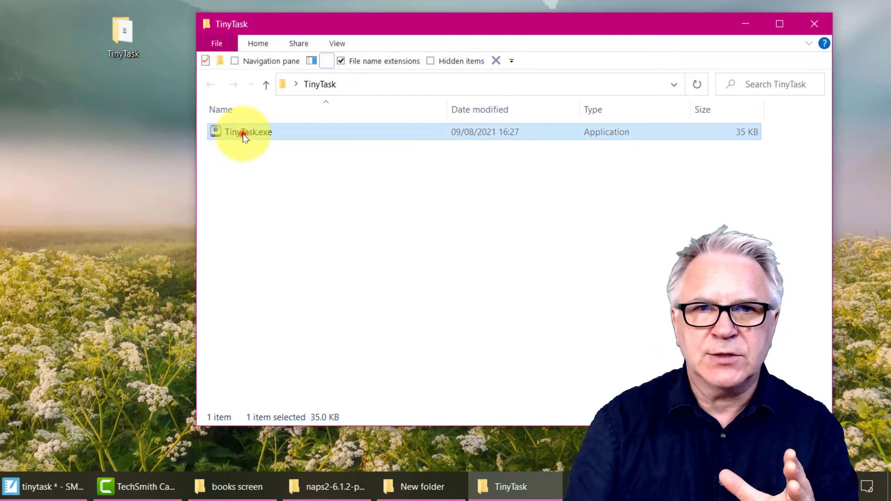
pyautogui.moveTo(290, 159); pyautogui.dragTo(367, 187)
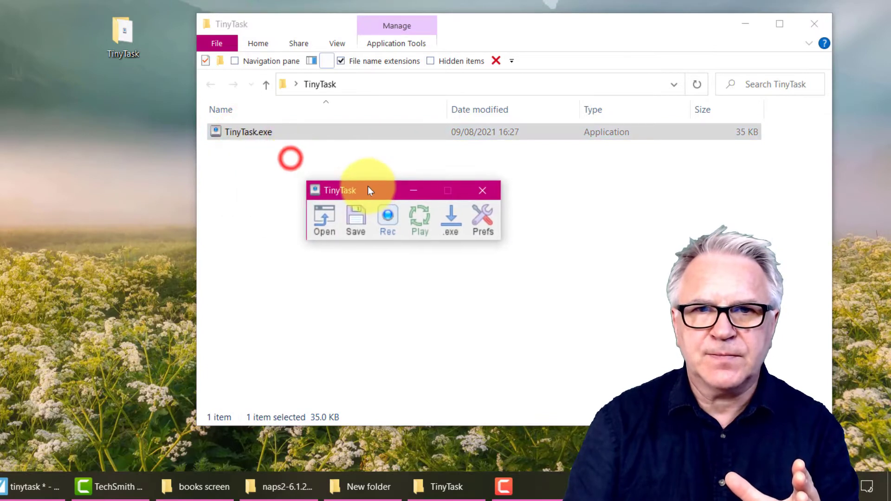
pyautogui.click(486, 191)
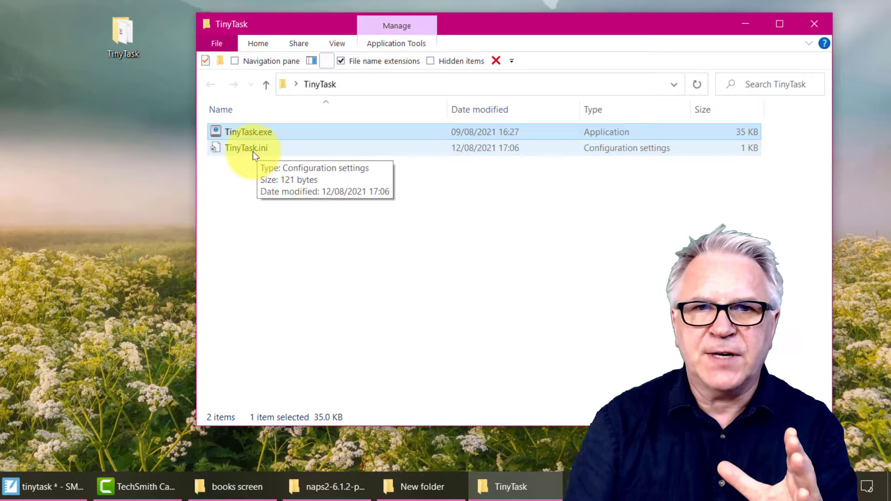
pyautogui.click(237, 133)
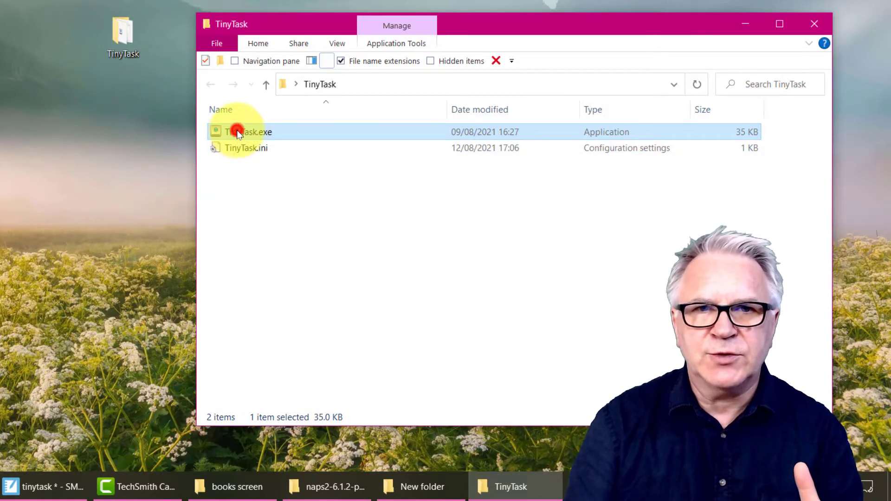
pyautogui.moveTo(378, 189)
pyautogui.mouseDown()
pyautogui.moveTo(187, 277)
pyautogui.moveTo(276, 262)
pyautogui.mouseUp()
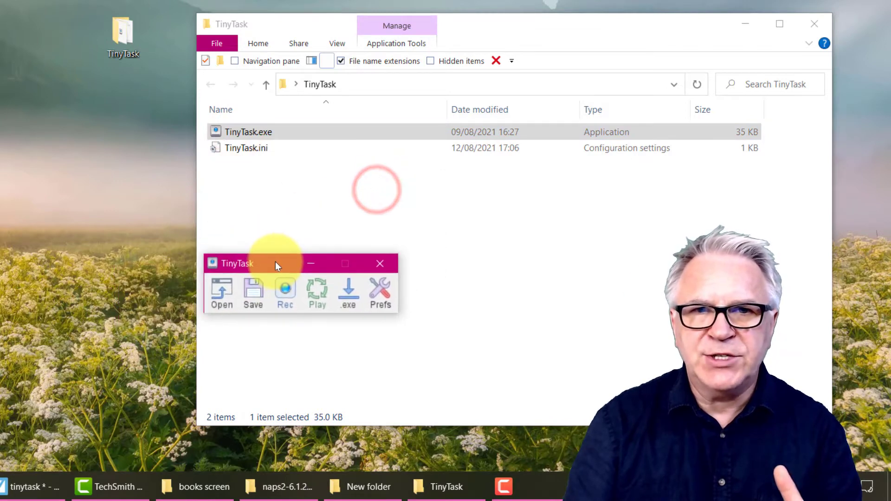
pyautogui.click(316, 213)
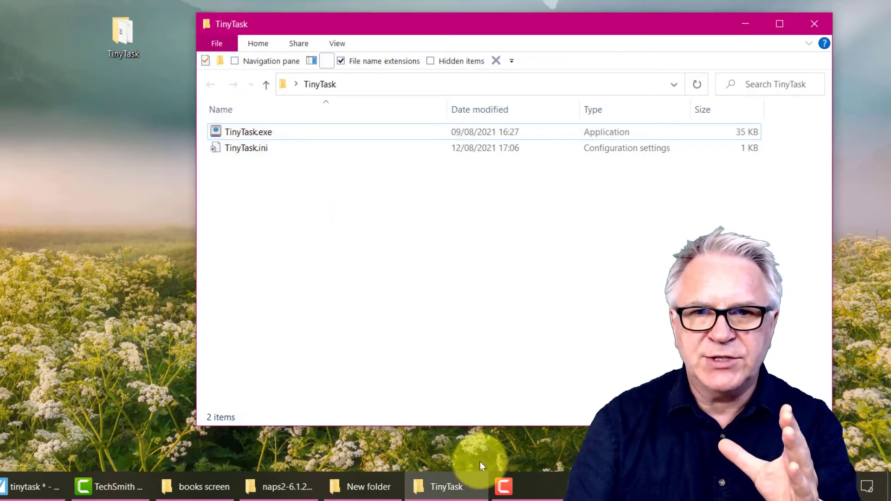
# - Turn on TinyTask's Always on Top preference and rearrange the folder and TinyTask windows
pyautogui.click(533, 487)
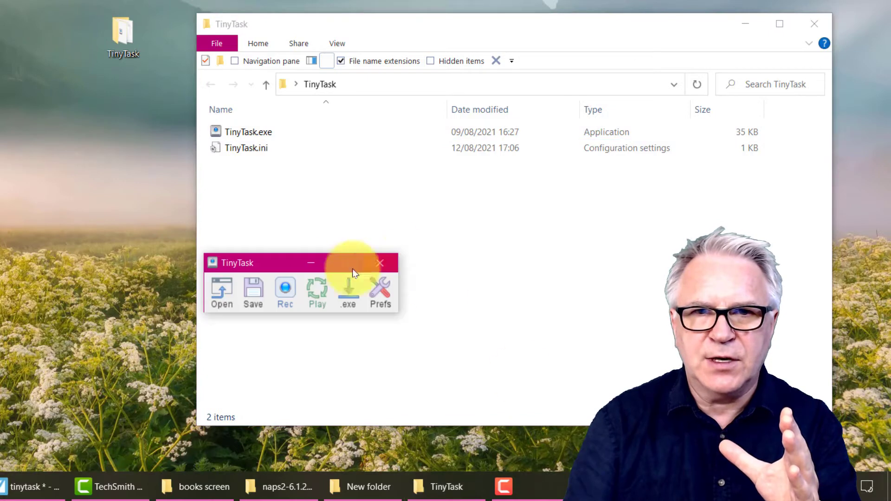
pyautogui.click(384, 288)
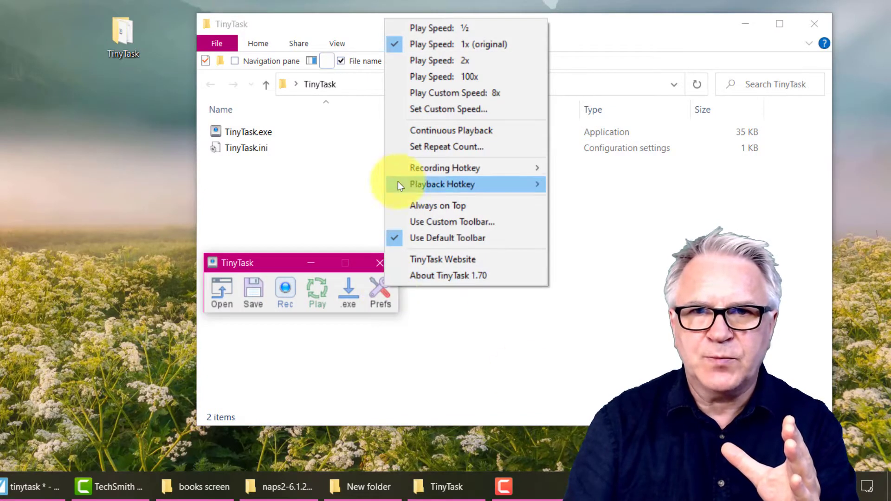
pyautogui.click(414, 205)
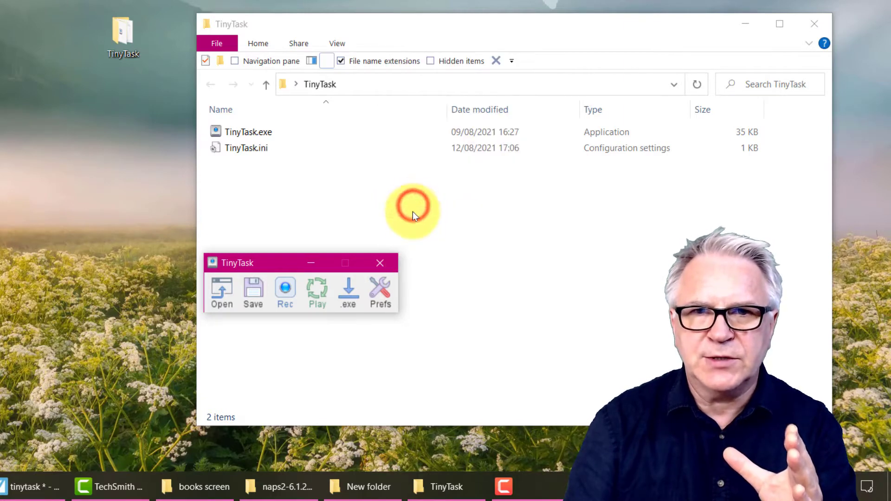
pyautogui.click(427, 220)
pyautogui.moveTo(467, 29); pyautogui.dragTo(402, 22)
pyautogui.moveTo(271, 261); pyautogui.dragTo(329, 388)
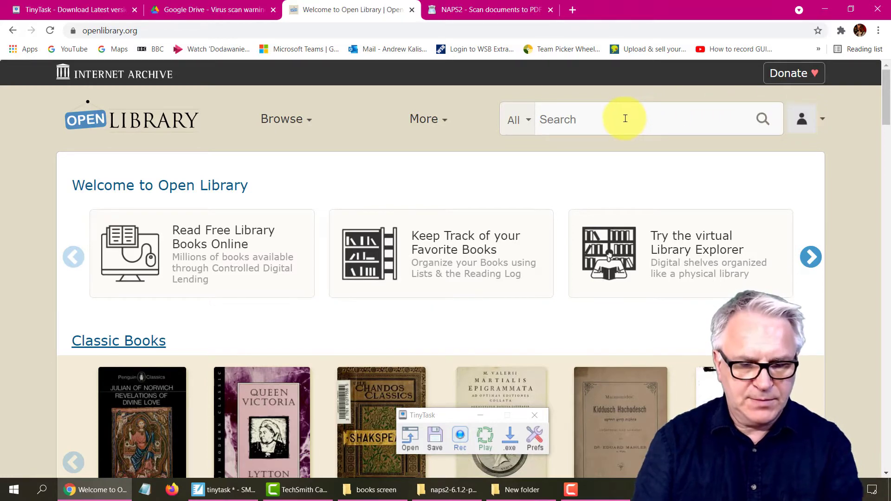
# - Search Open Library for The Psychology of Social Class and borrow the 1994 edition
pyautogui.write('The Psychology of Social Class')
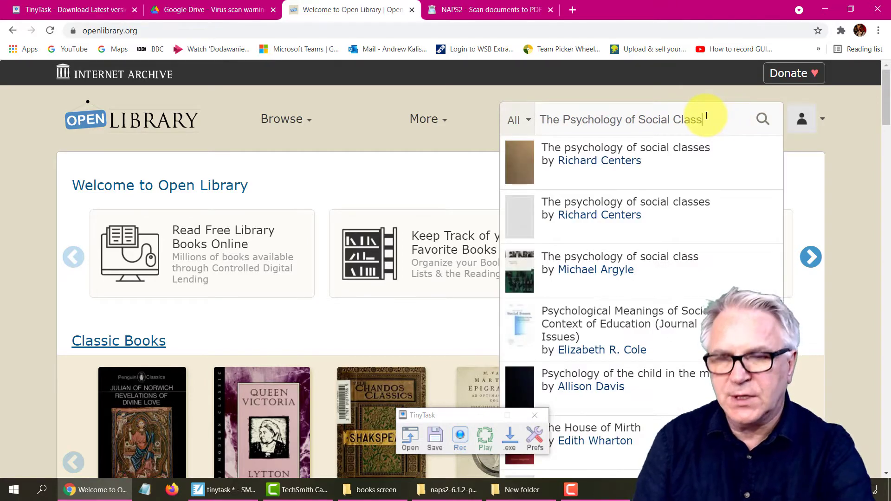
pyautogui.press('Return')
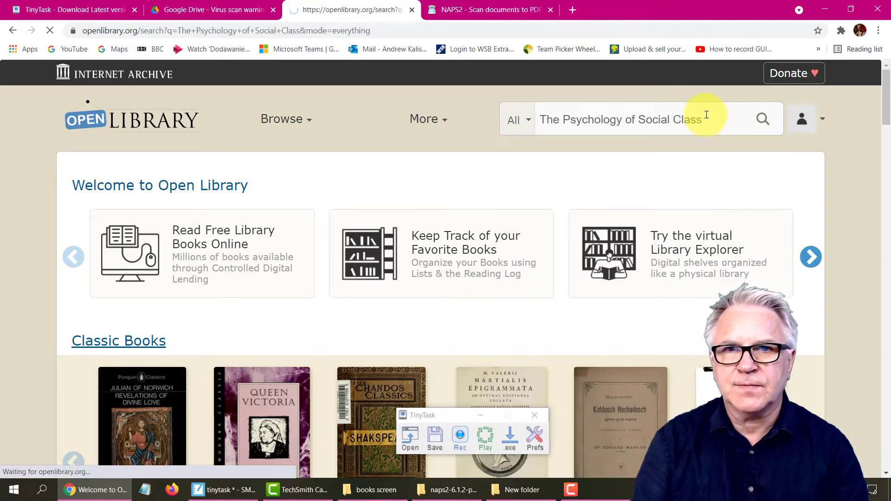
pyautogui.scroll(-4, 342, 293)
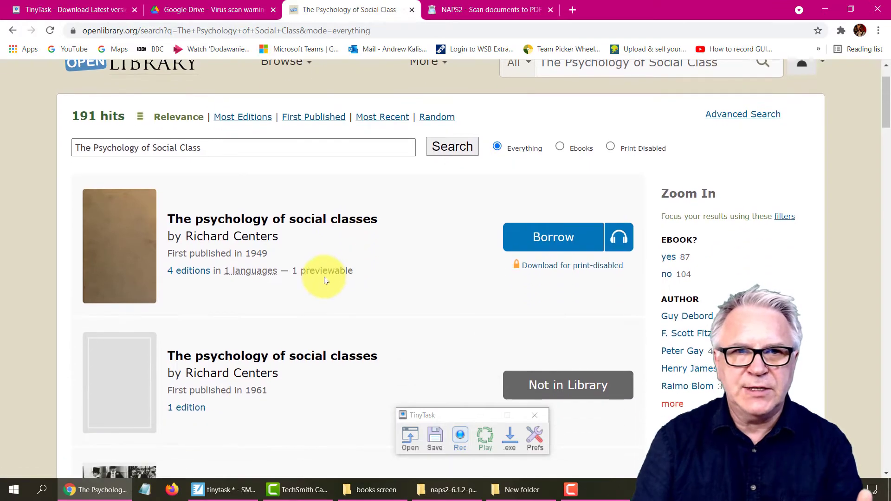
pyautogui.scroll(-3, 415, 272)
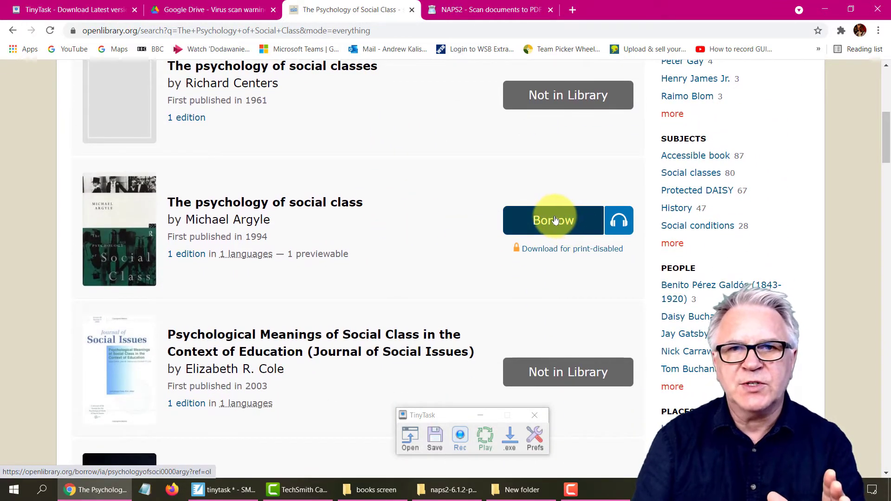
pyautogui.click(558, 221)
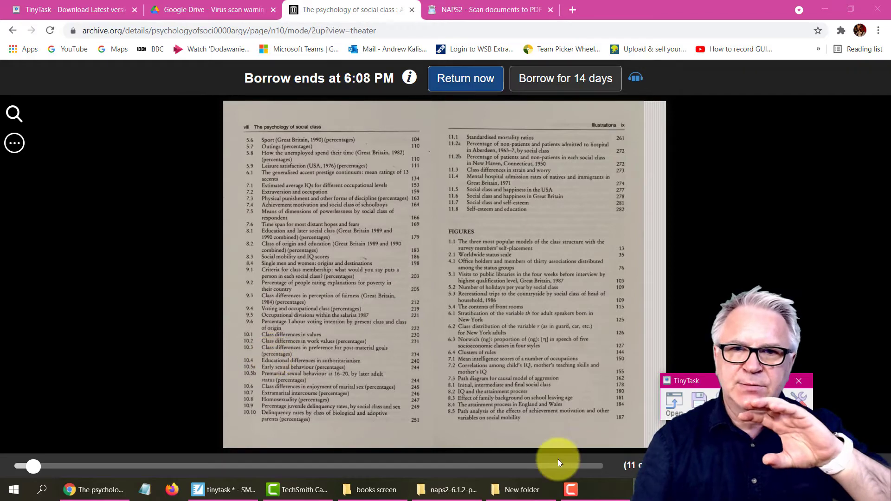
pyautogui.scroll(3, 505, 279)
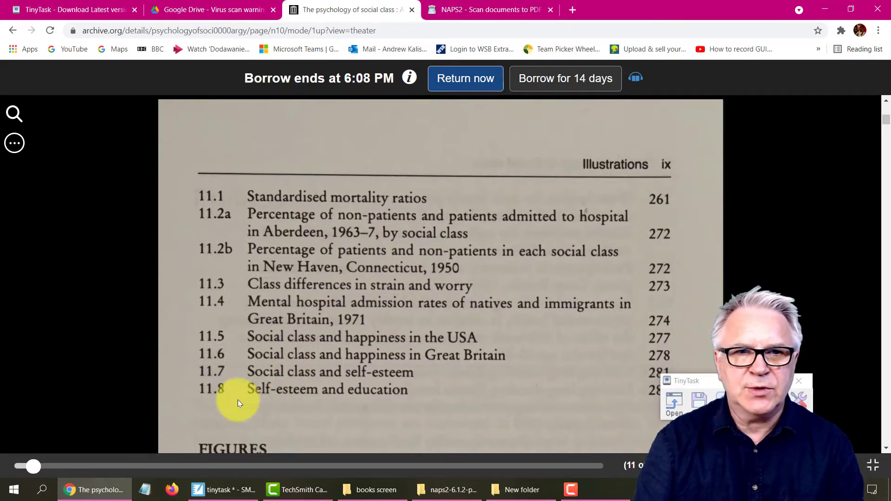
pyautogui.click(43, 491)
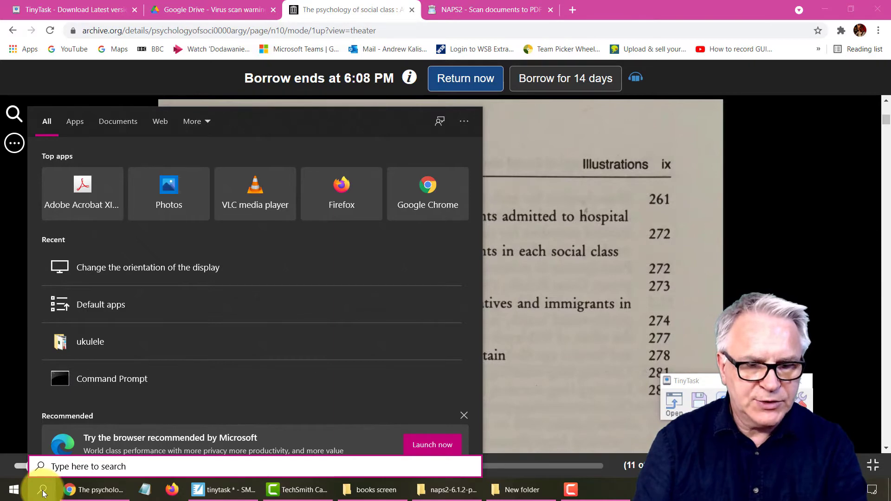
# - Use the 'rot' search to reach display orientation settings and choose Portrait
pyautogui.write('ro')
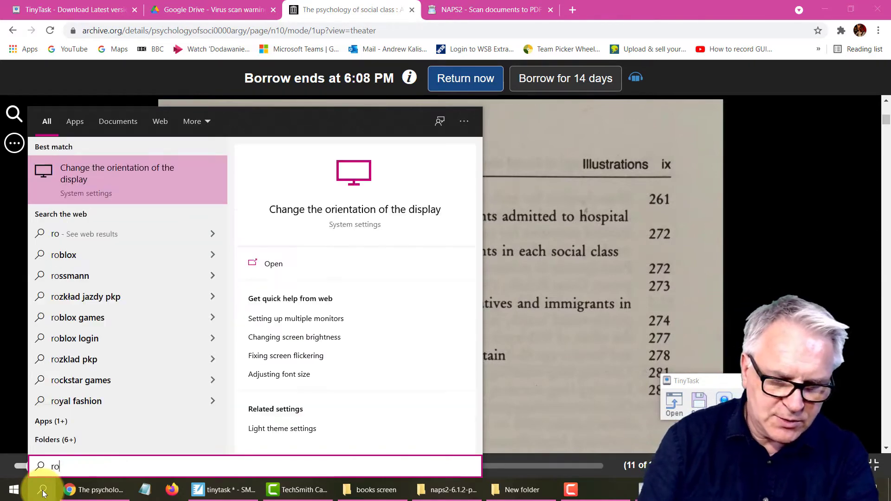
pyautogui.write('t')
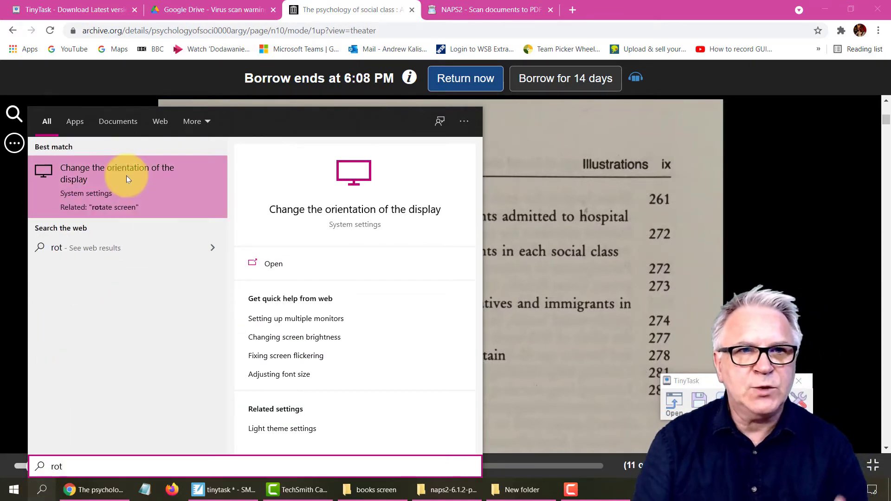
pyautogui.click(106, 184)
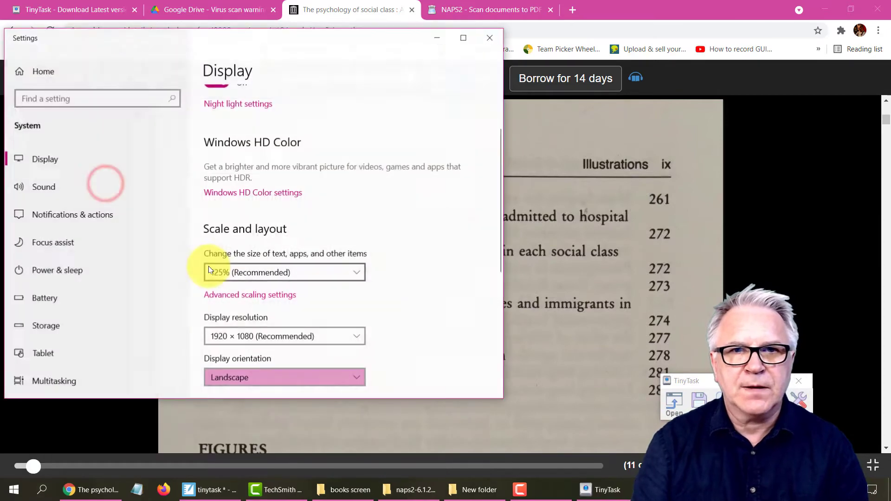
pyautogui.click(239, 378)
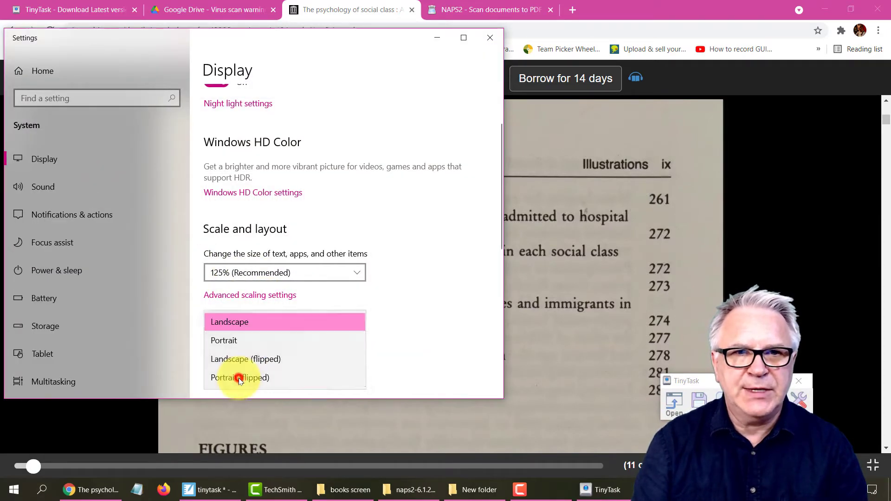
pyautogui.click(235, 340)
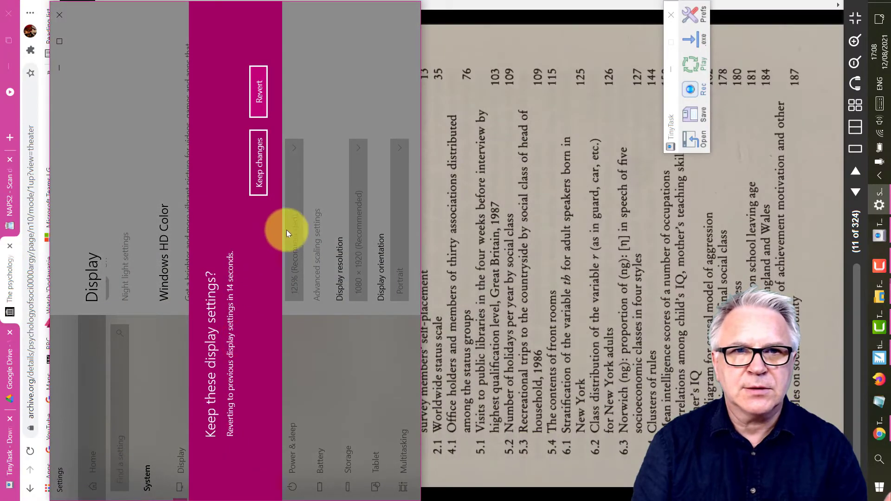
# - Keep portrait orientation, show the book as one large page, and turn to the Preface
pyautogui.click(342, 259)
pyautogui.click(368, 475)
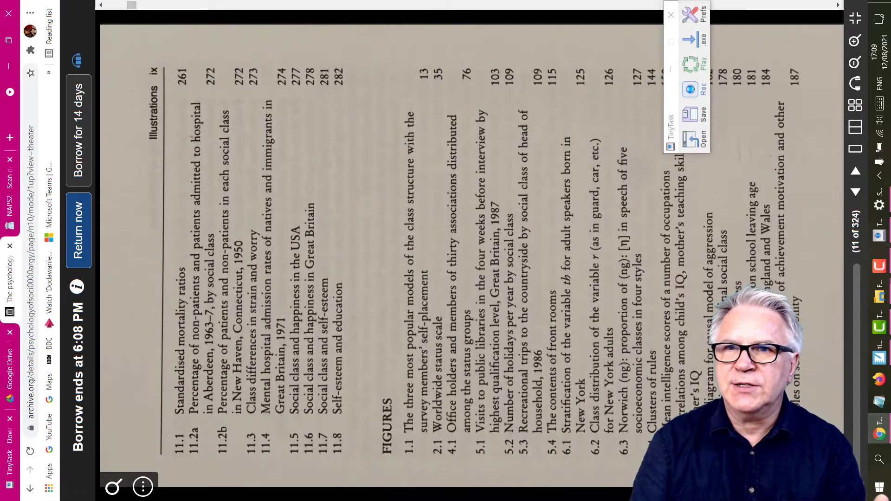
pyautogui.click(856, 61)
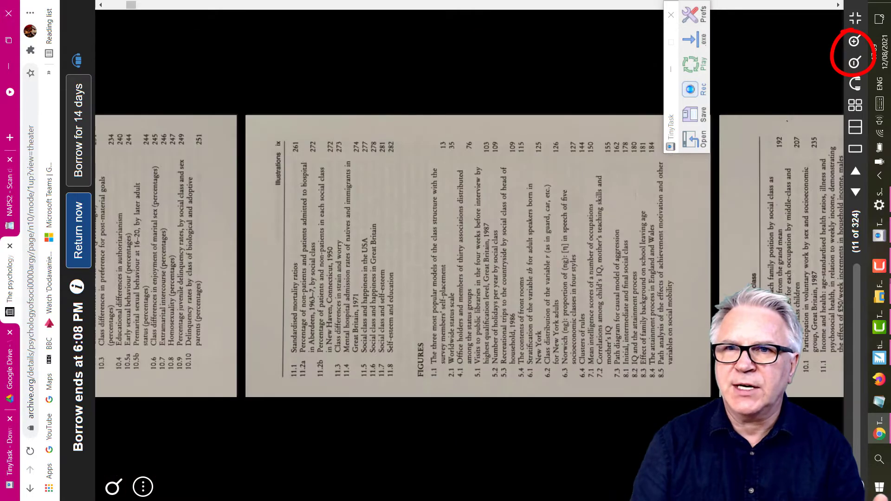
pyautogui.click(855, 40)
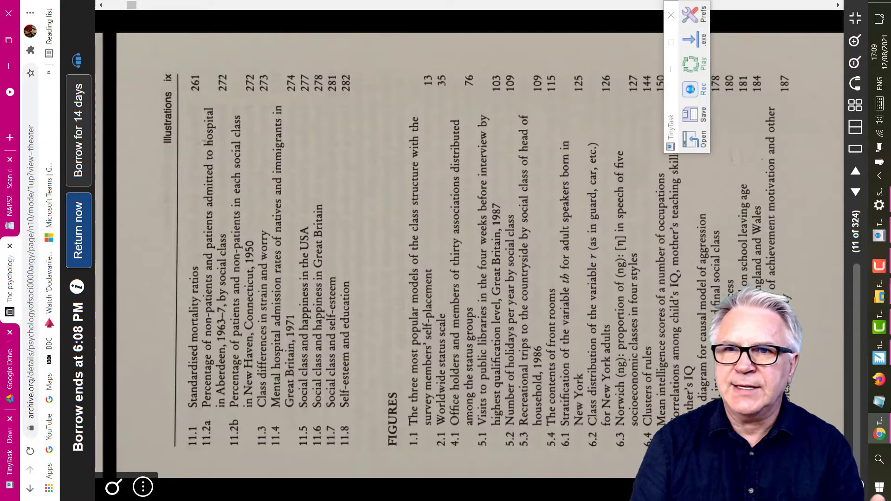
pyautogui.press('Right')
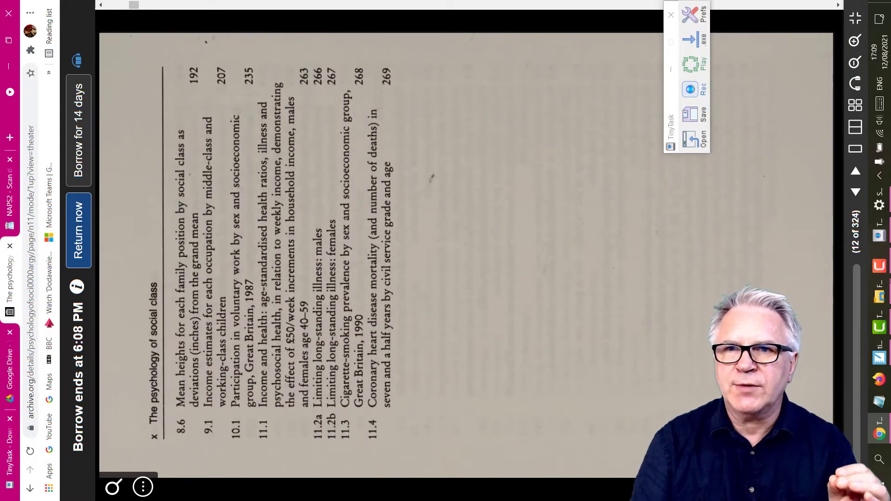
pyautogui.press('Right')
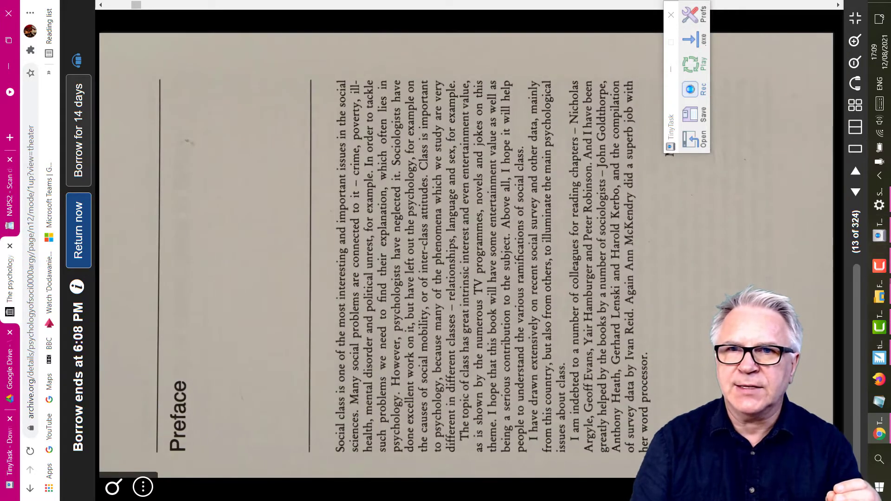
pyautogui.moveTo(672, 92)
pyautogui.mouseDown()
pyautogui.moveTo(759, 141)
pyautogui.moveTo(859, 307)
pyautogui.moveTo(791, 339)
pyautogui.mouseUp()
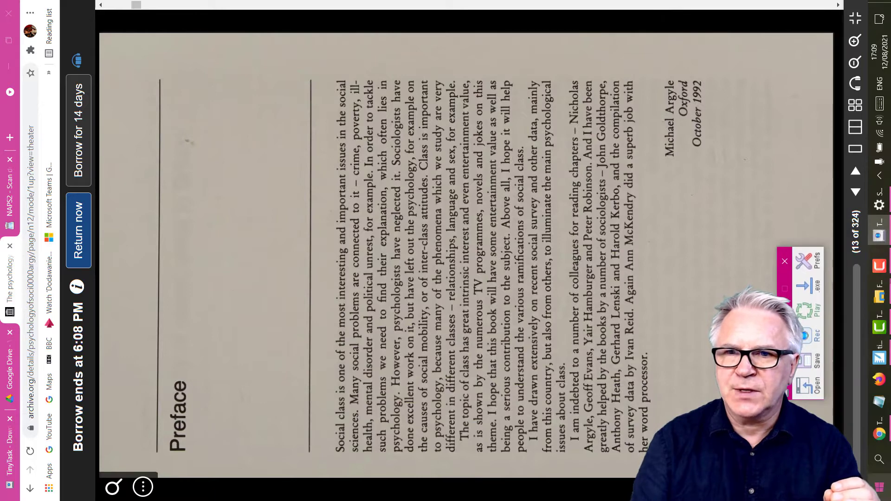
# - Screenshot the book cover with Win+PrtSc, then turn the page and screenshot it too
pyautogui.press('Home')
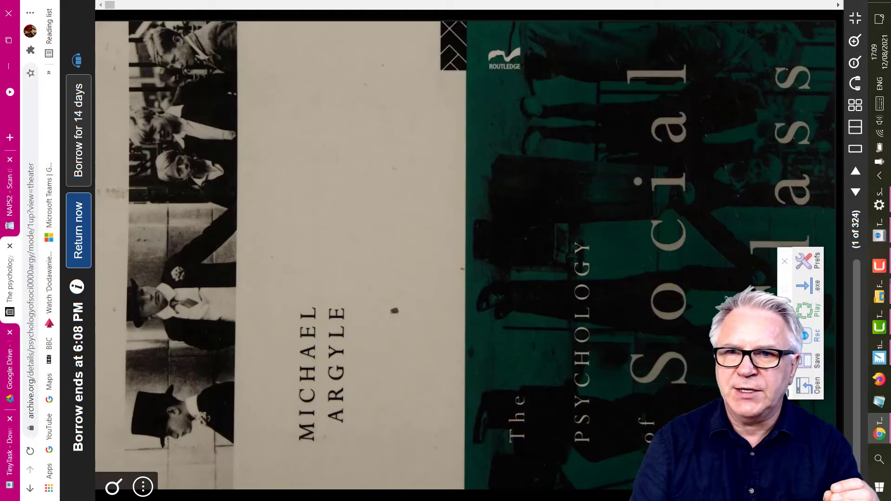
pyautogui.moveTo(785, 334); pyautogui.dragTo(857, 334)
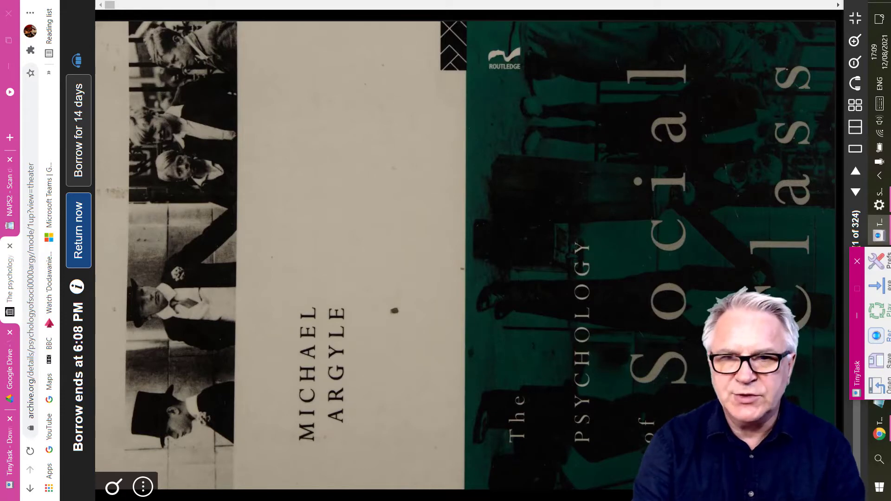
pyautogui.press('super+Print')
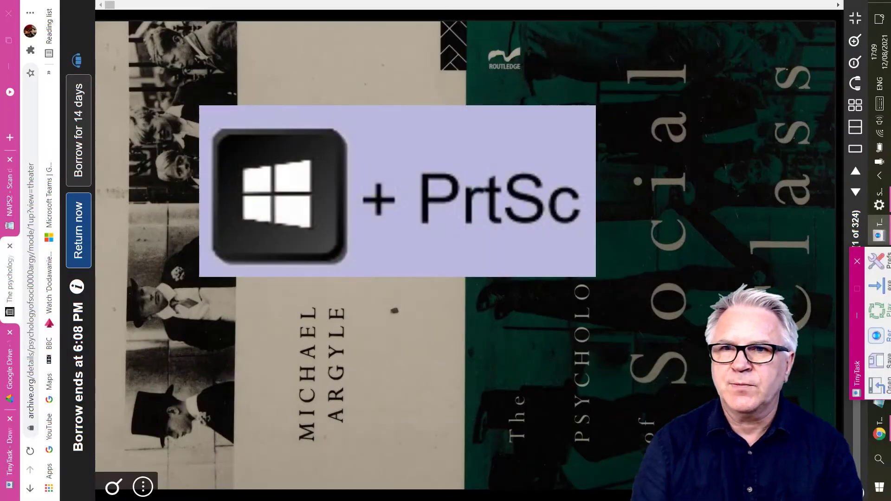
pyautogui.press('Right')
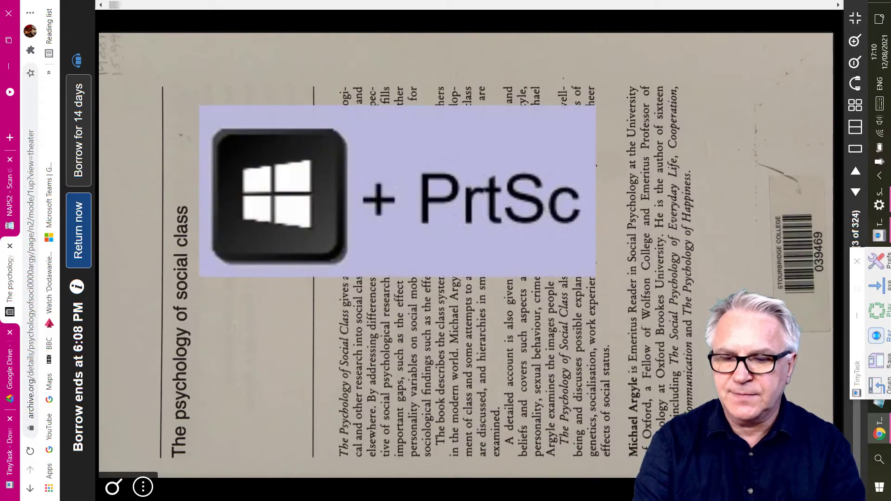
pyautogui.press('super+Print')
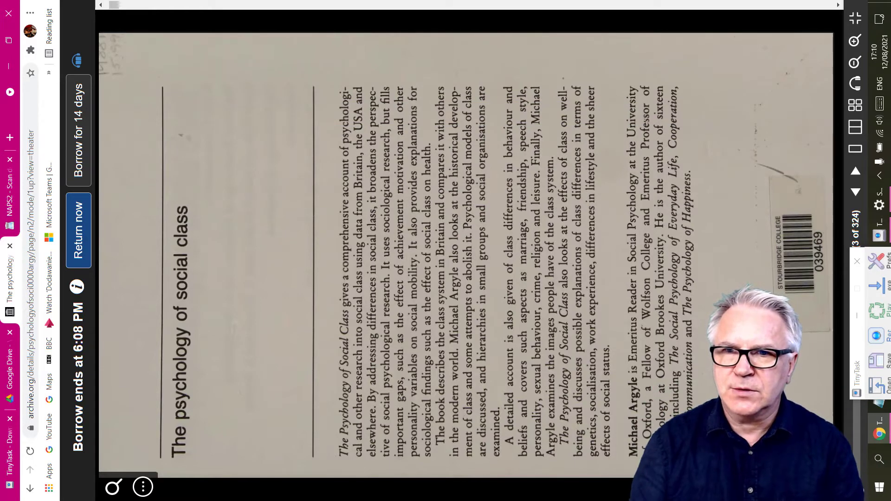
# - Record a TinyTask macro that turns to the next book page, then stop recording
pyautogui.click(857, 343)
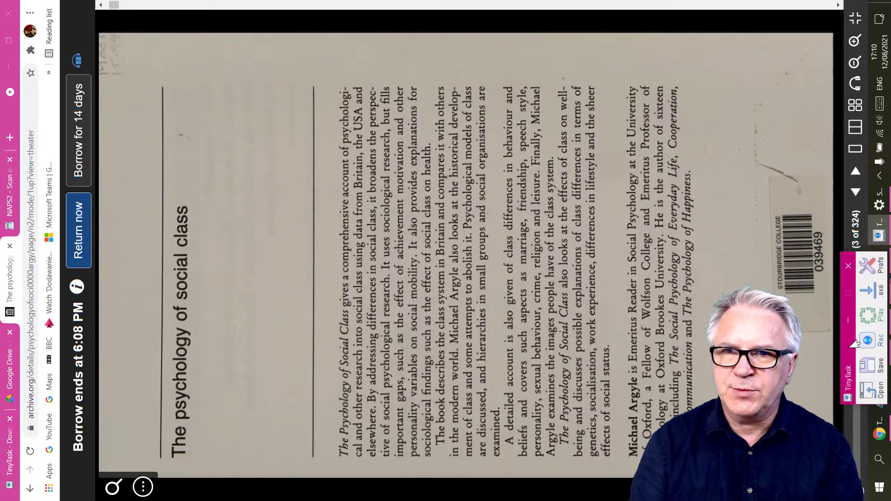
pyautogui.moveTo(857, 344); pyautogui.dragTo(855, 343)
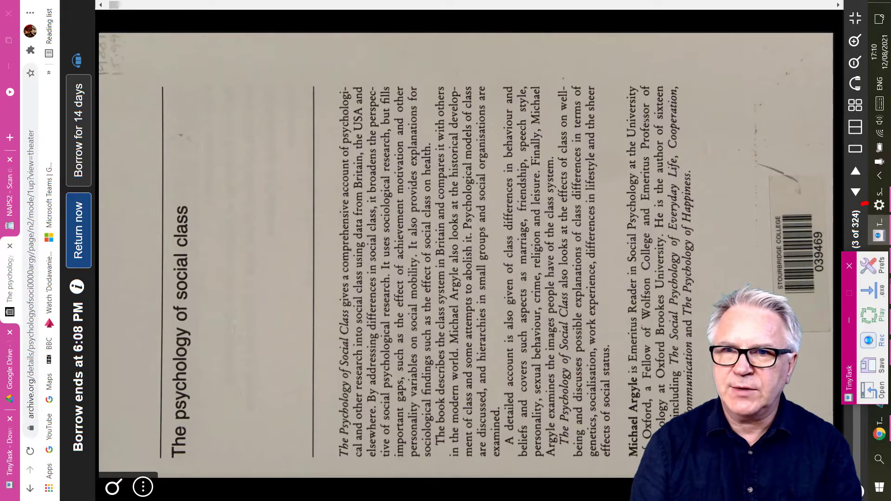
pyautogui.moveTo(865, 203)
pyautogui.mouseDown()
pyautogui.moveTo(880, 237)
pyautogui.moveTo(868, 205)
pyautogui.mouseUp()
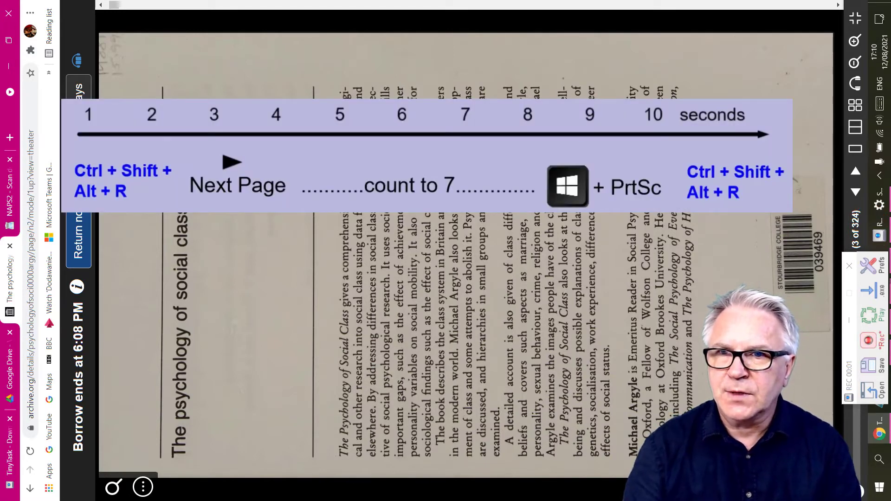
pyautogui.press('Right')
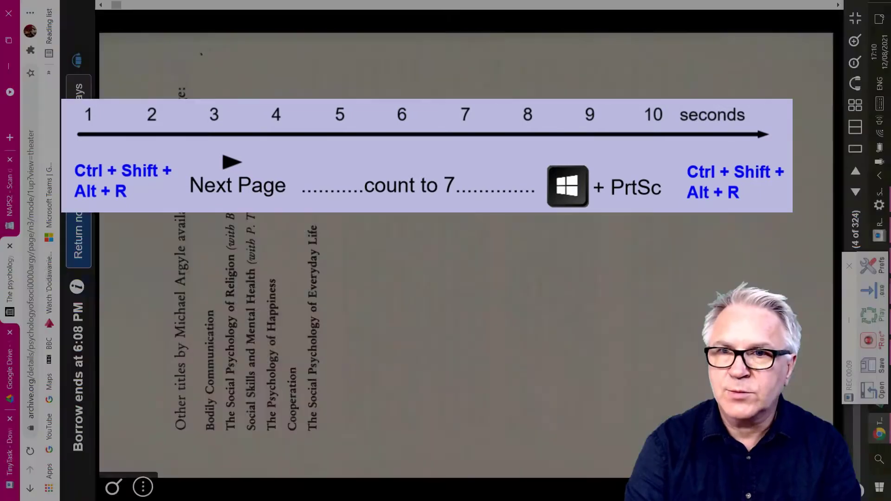
pyautogui.hotkey('ctrl', 'shift', 'alt', 'r')
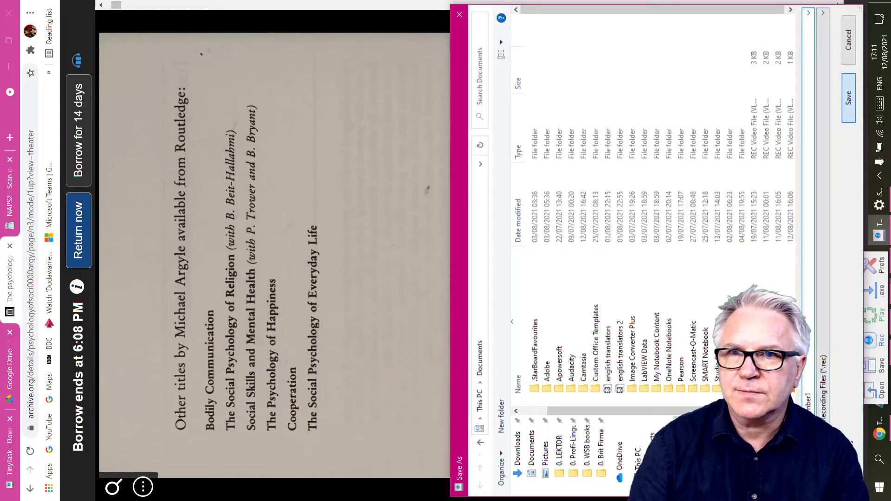
# - Save the macro as number1.rec and set playback to repeat 325 loops
pyautogui.press('Return')
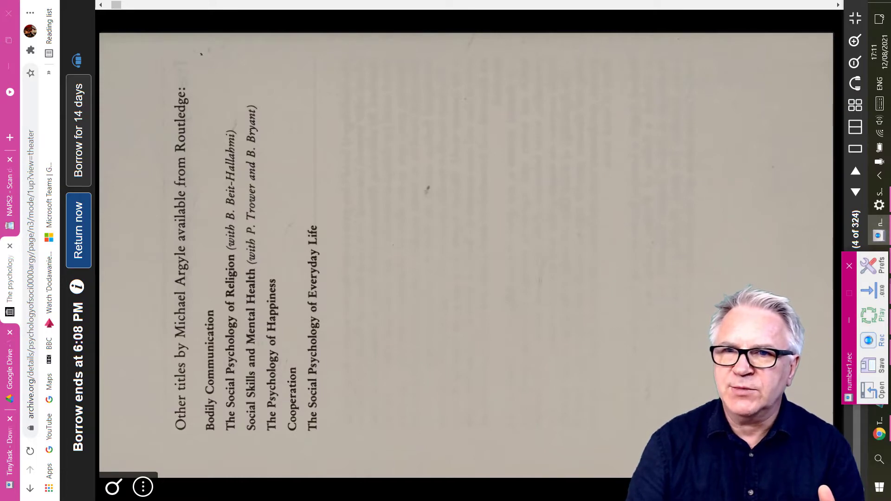
pyautogui.click(869, 266)
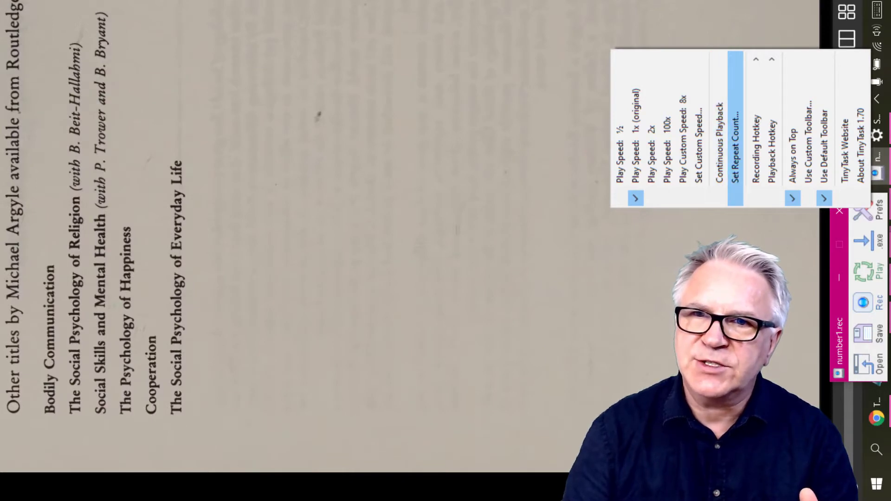
pyautogui.click(736, 149)
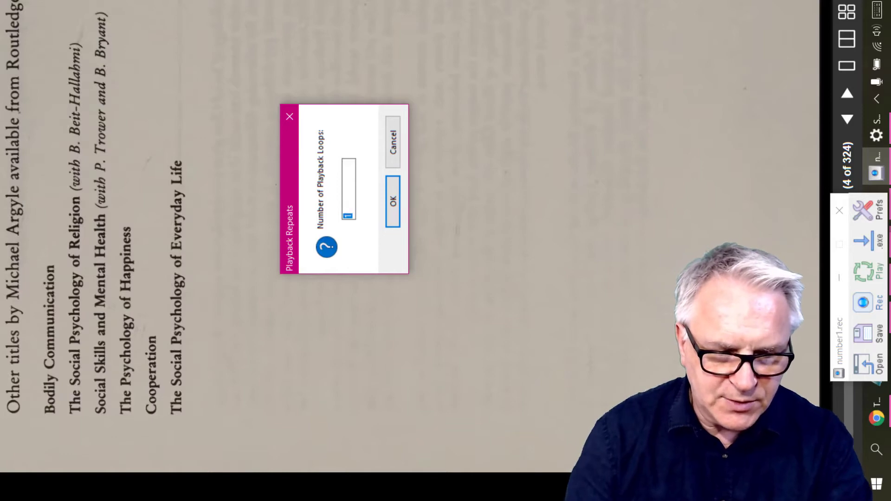
pyautogui.write('32')
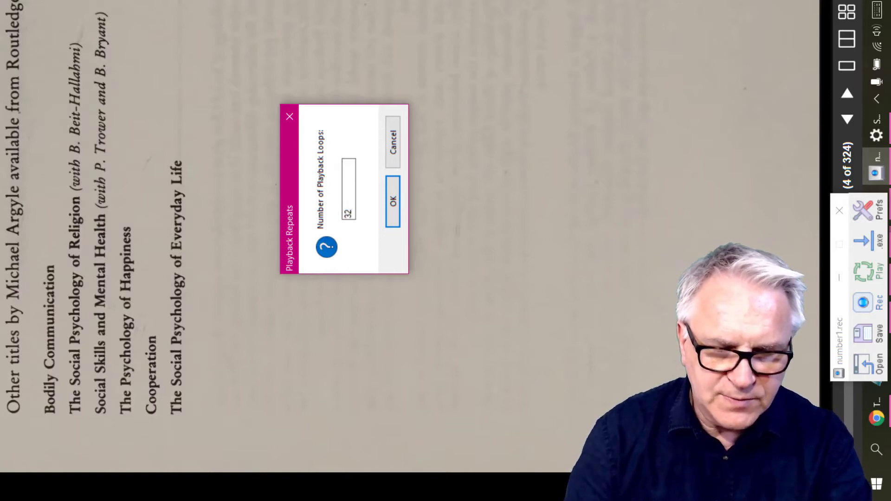
pyautogui.write('5')
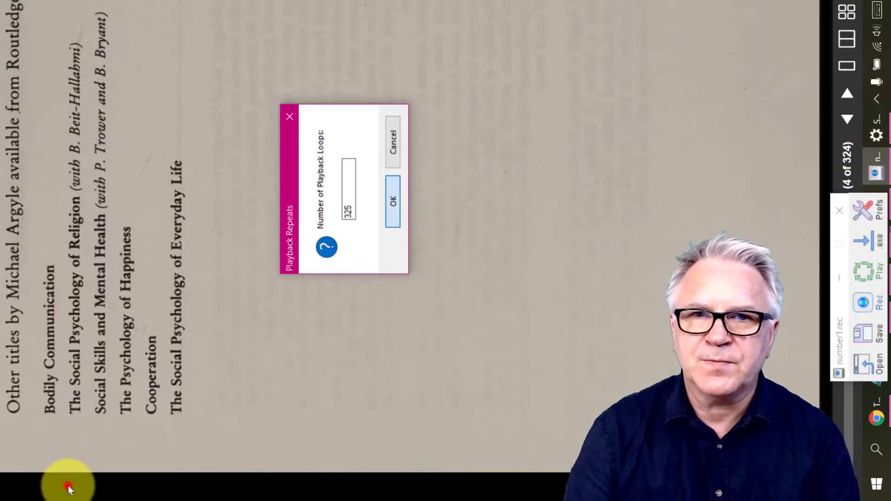
pyautogui.press('Return')
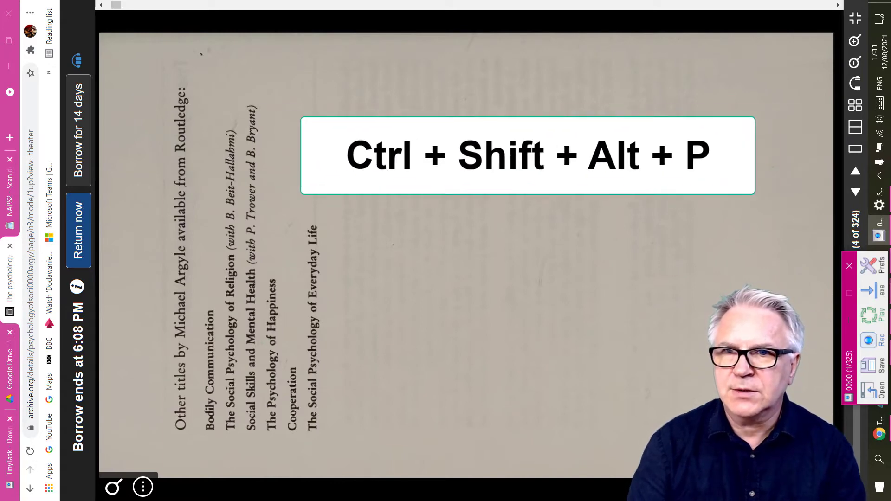
# - Replay the macro through the copyright, Contents and Illustrations pages, then stop it and close the Office tab
pyautogui.hotkey('ctrl', 'shift', 'alt', 'p')
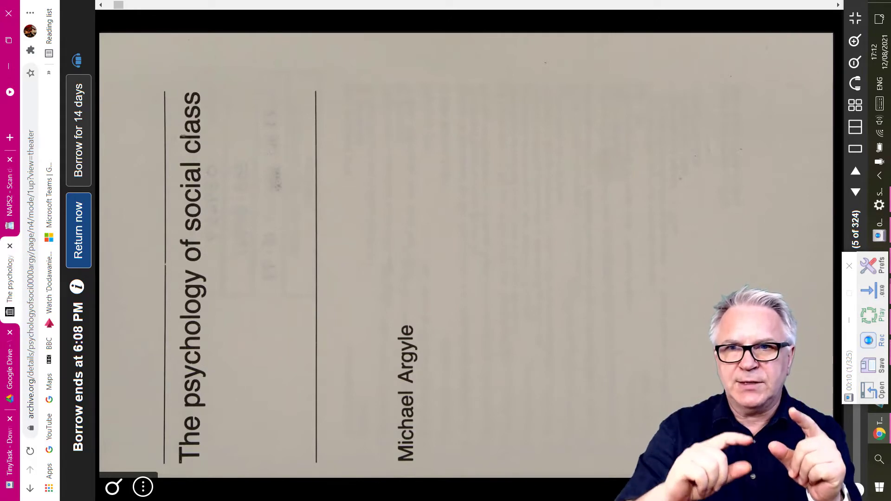
pyautogui.press('Right')
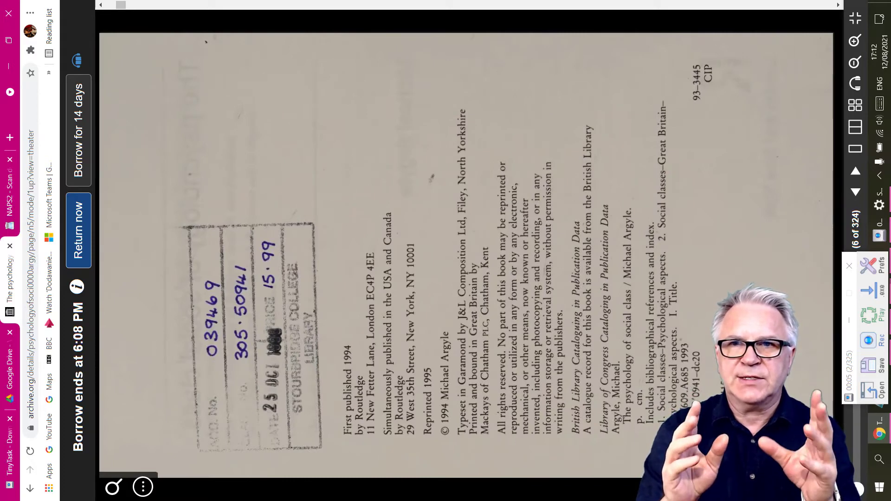
pyautogui.press('Right')
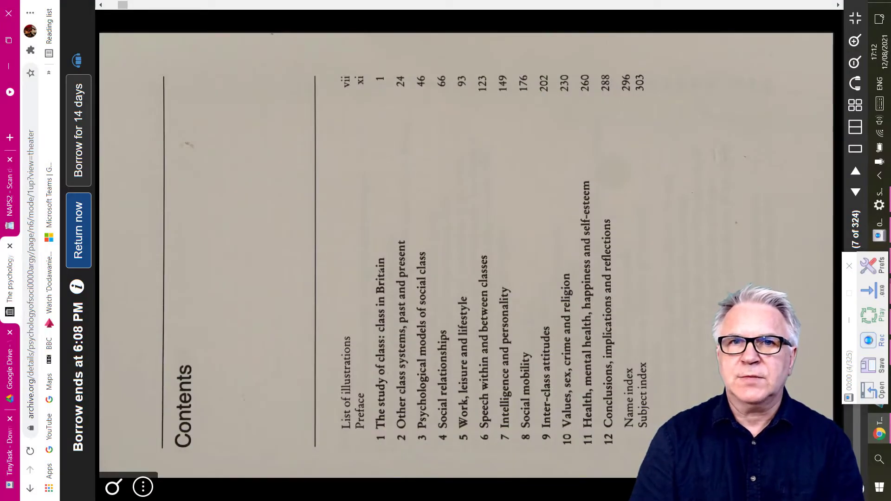
pyautogui.press('Right')
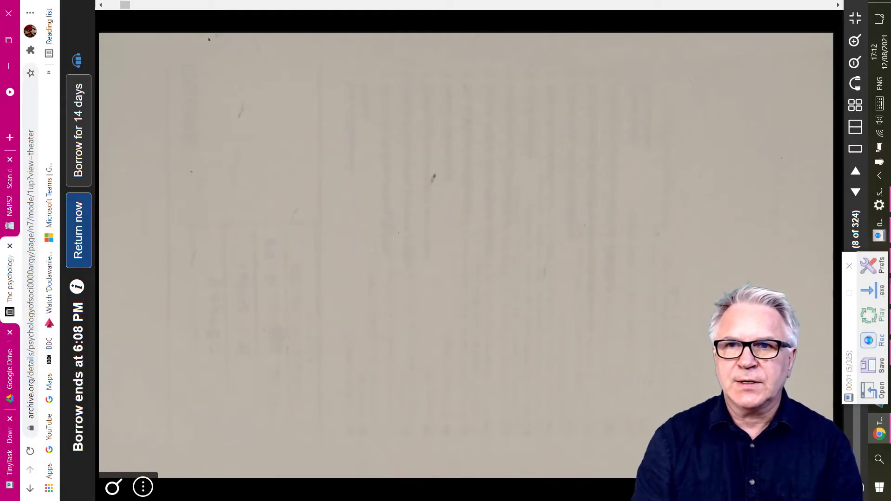
pyautogui.press('Right')
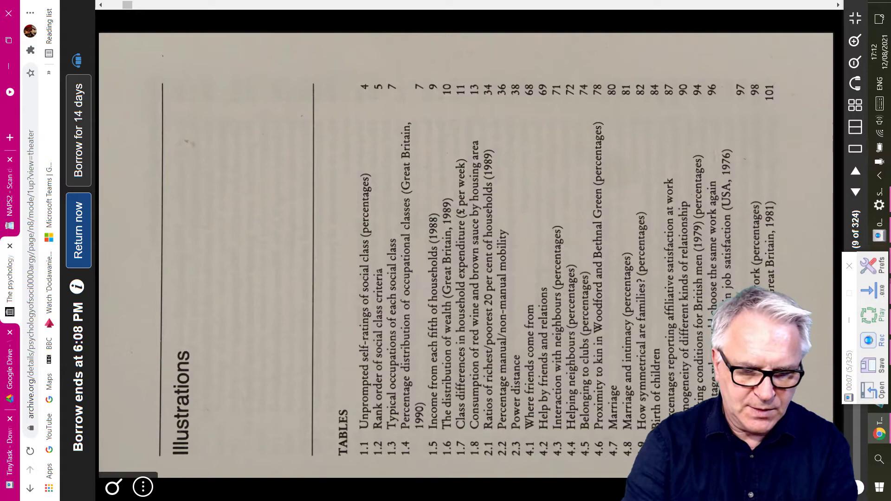
pyautogui.hotkey('ctrl', 'shift', 'alt', 'p')
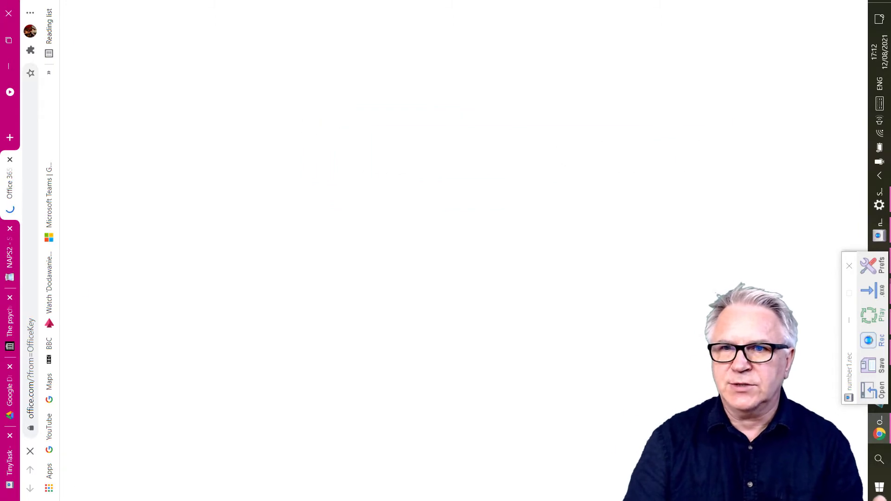
pyautogui.hotkey('ctrl', 'w')
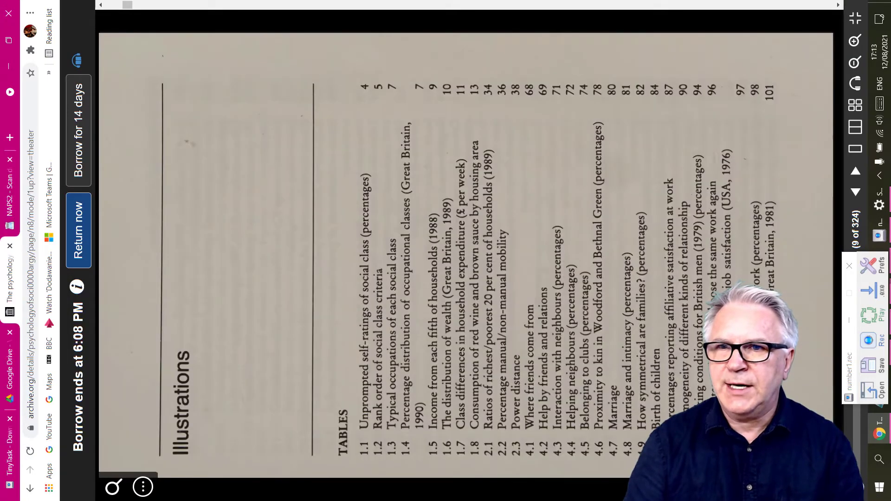
# - Switch display orientation to Landscape and keep it, then close Settings and TinyTask
pyautogui.click(879, 205)
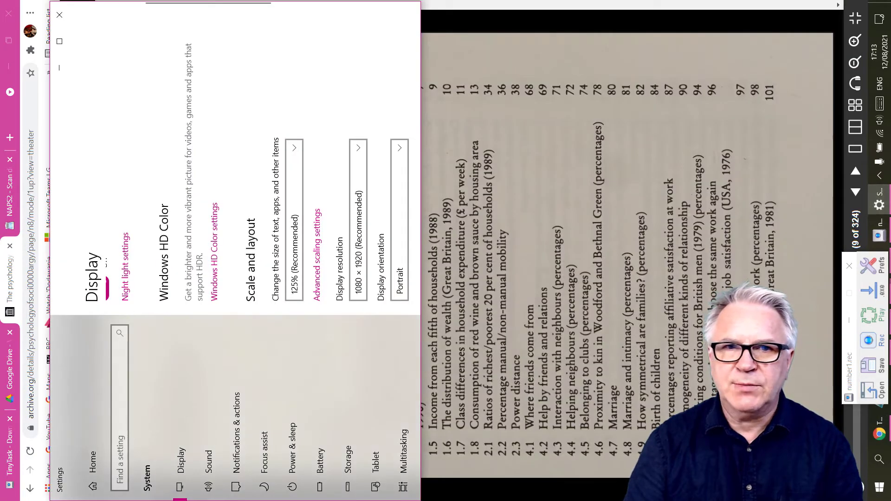
pyautogui.click(229, 399)
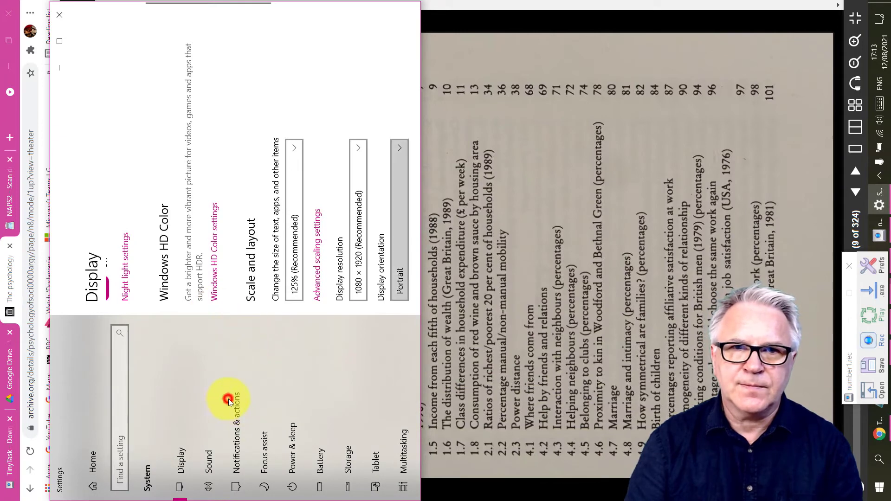
pyautogui.click(232, 344)
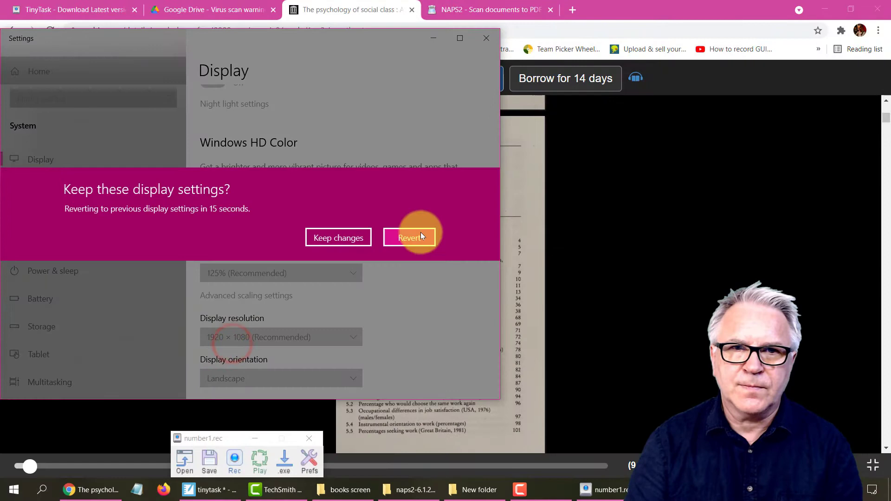
pyautogui.click(330, 239)
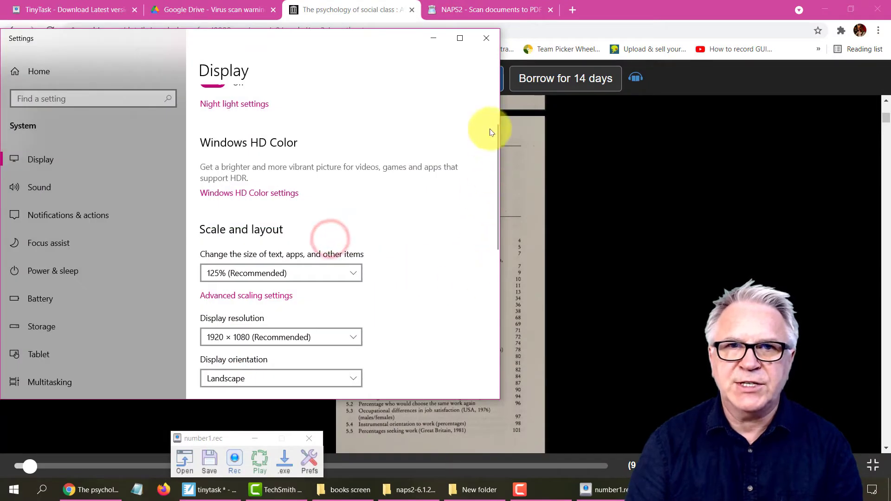
pyautogui.click(430, 32)
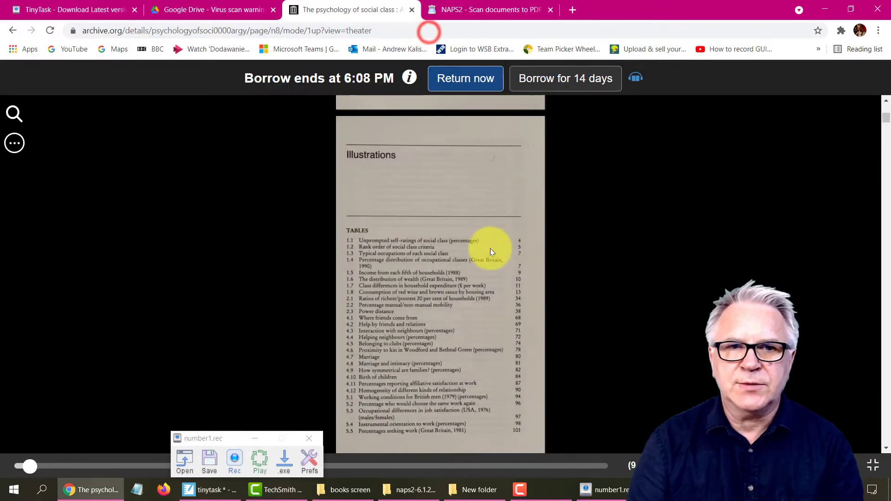
pyautogui.click(309, 437)
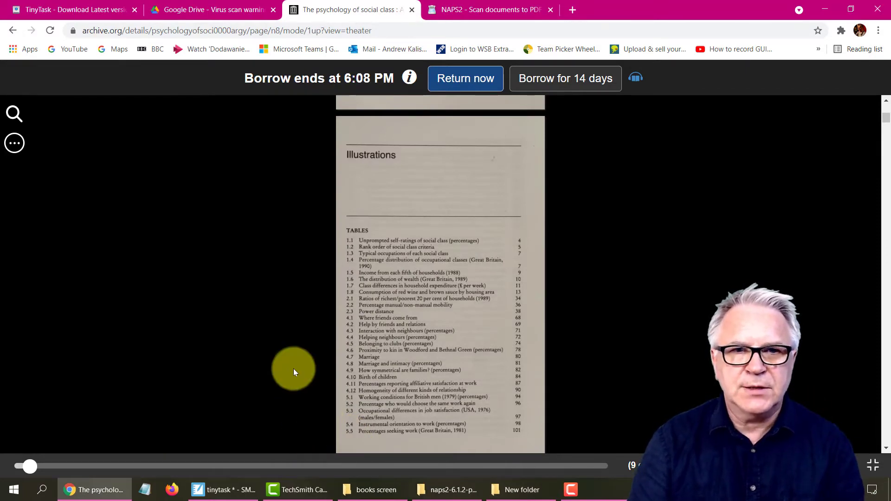
# - Open the Pictures folder and briefly view the Screenshots folder
pyautogui.click(13, 493)
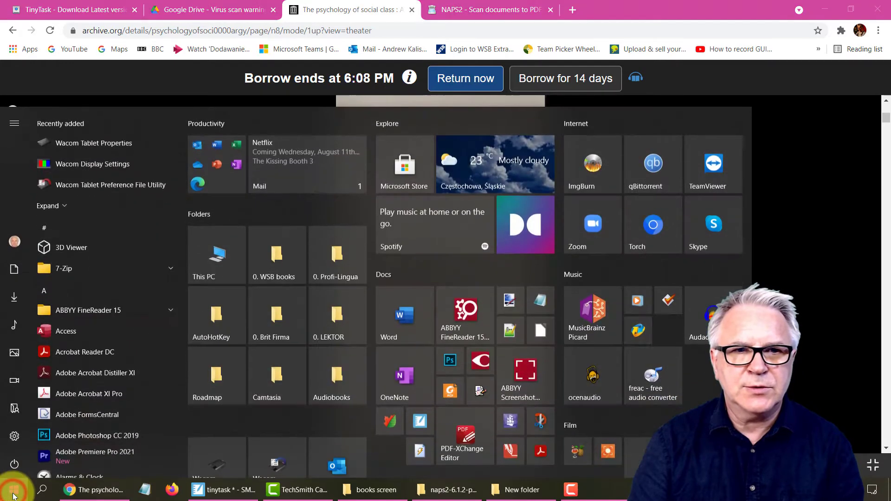
pyautogui.click(14, 356)
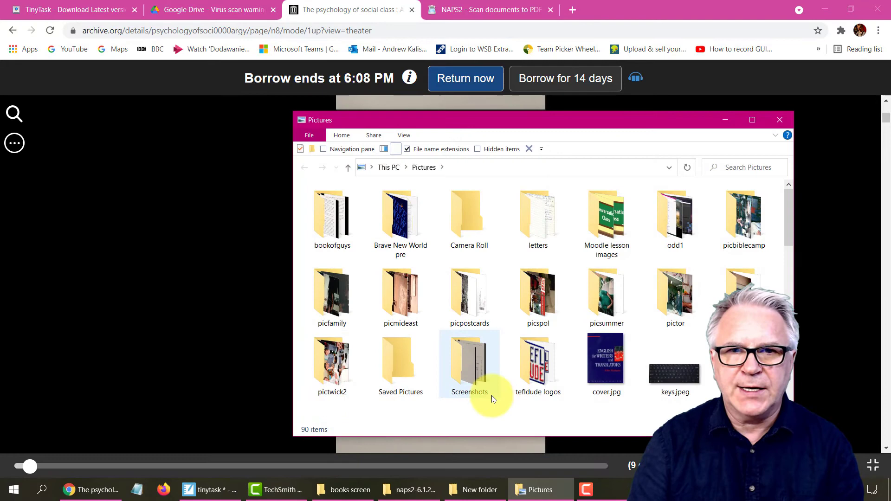
pyautogui.doubleClick(466, 363)
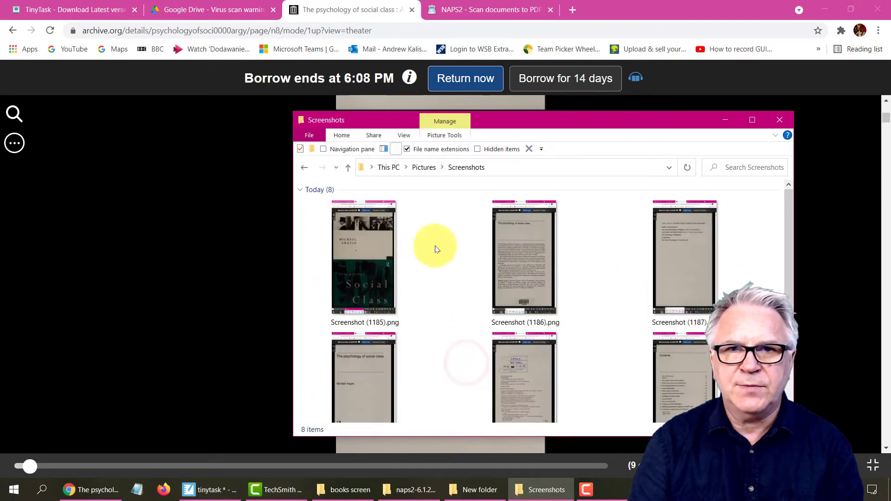
pyautogui.hotkey('alt', 'F4')
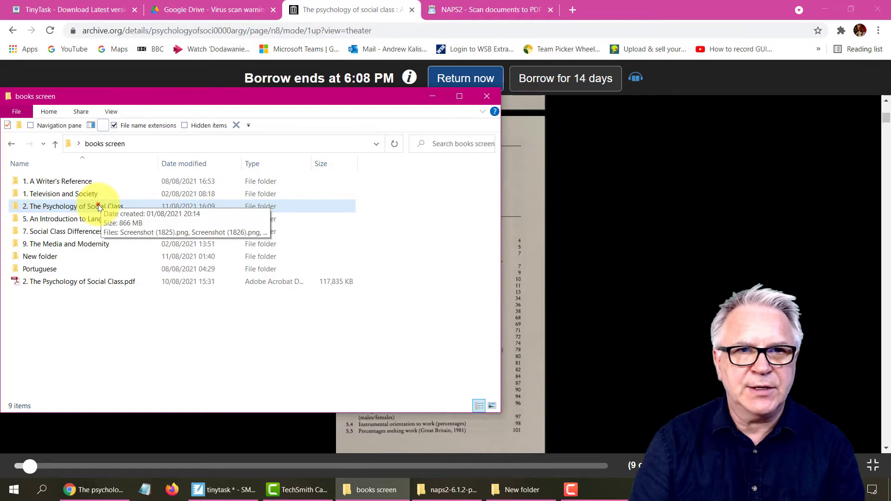
# - Open the '2. The Psychology of Social Class' folder with its 324 screenshots, then go to the NAPS2 website
pyautogui.doubleClick(99, 207)
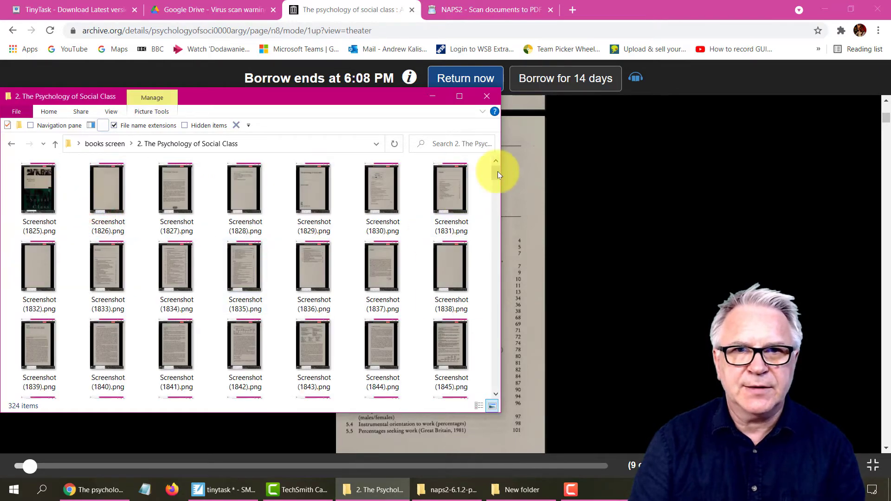
pyautogui.moveTo(498, 171)
pyautogui.mouseDown()
pyautogui.moveTo(495, 260)
pyautogui.moveTo(473, 358)
pyautogui.moveTo(494, 258)
pyautogui.moveTo(487, 165)
pyautogui.mouseUp()
pyautogui.moveTo(344, 96); pyautogui.dragTo(618, 126)
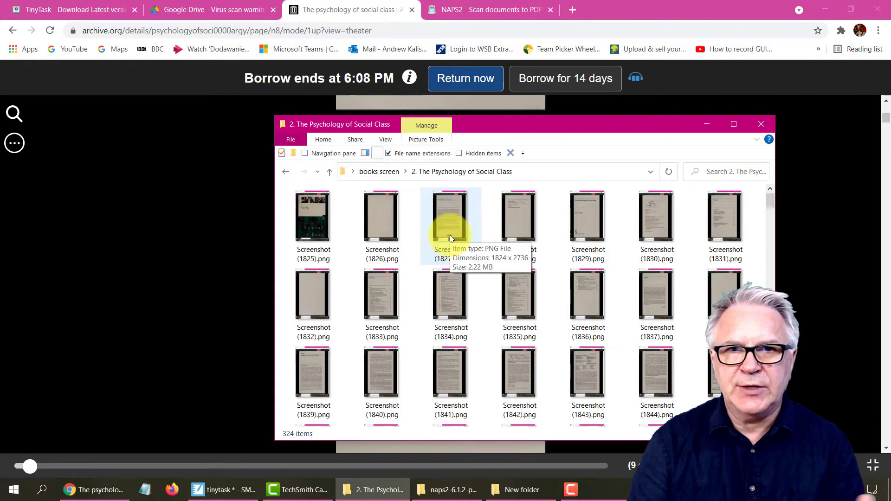
pyautogui.click(500, 8)
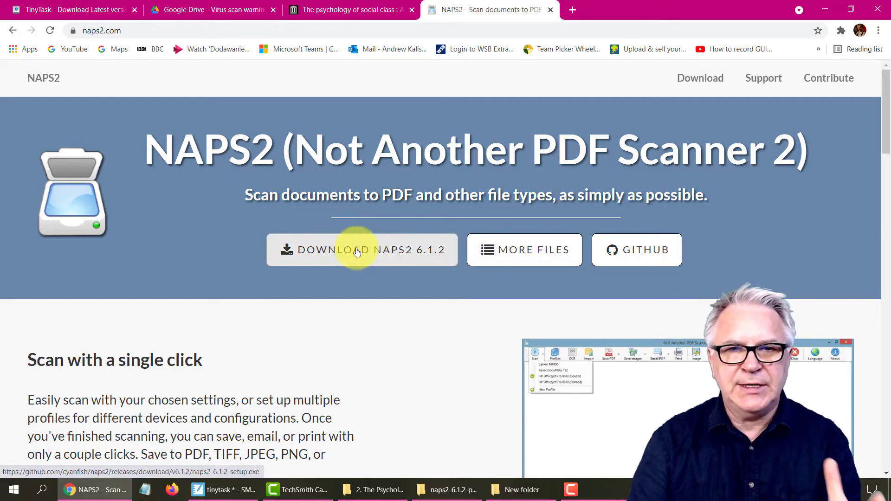
# - Download the NAPS2 6.1.2 portable zip from the MORE FILES list and minimise Chrome
pyautogui.click(511, 250)
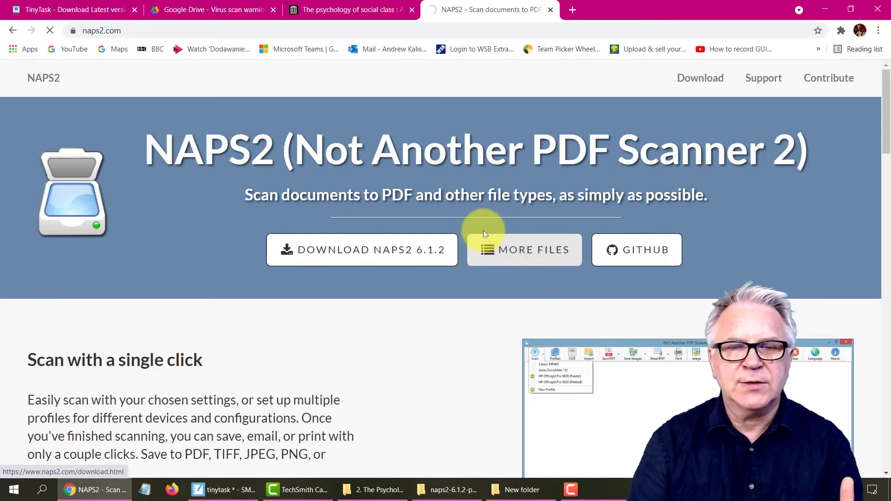
pyautogui.scroll(-1, 278, 352)
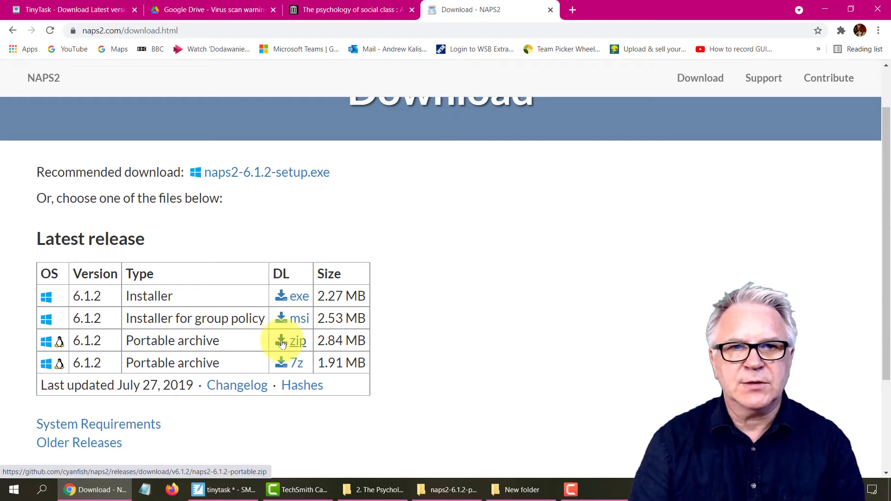
pyautogui.click(282, 343)
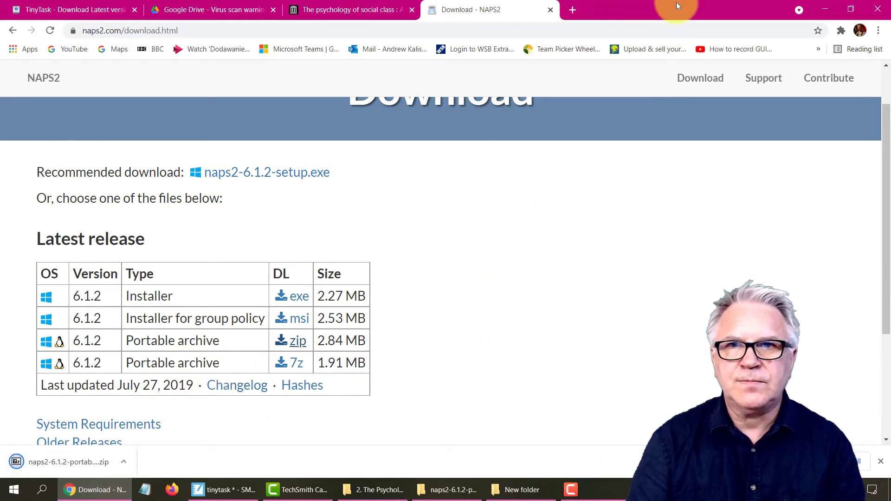
pyautogui.click(823, 11)
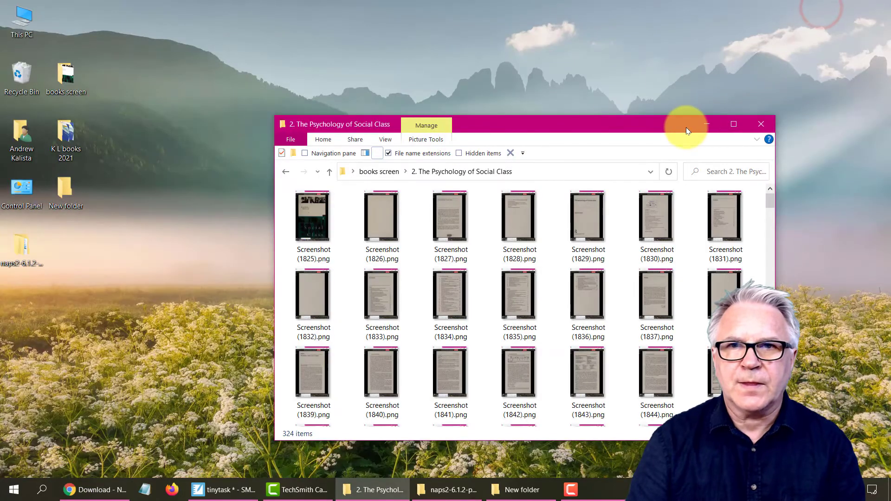
# - Extract the NAPS2 portable zip in the naps2 folder with 7-Zip Extract Here
pyautogui.click(707, 124)
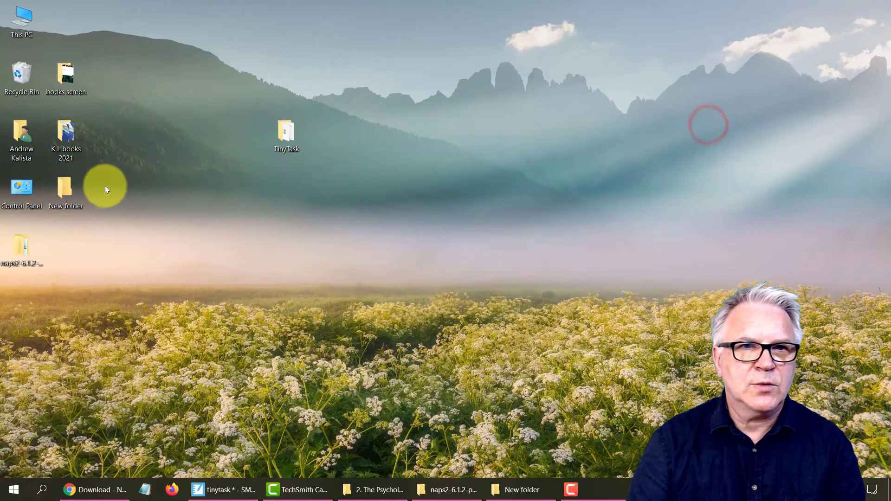
pyautogui.moveTo(13, 255); pyautogui.dragTo(337, 142)
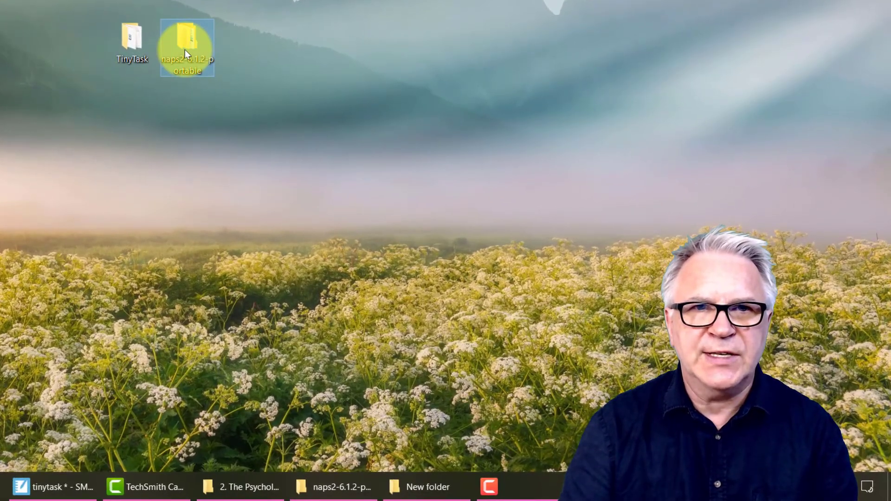
pyautogui.doubleClick(184, 49)
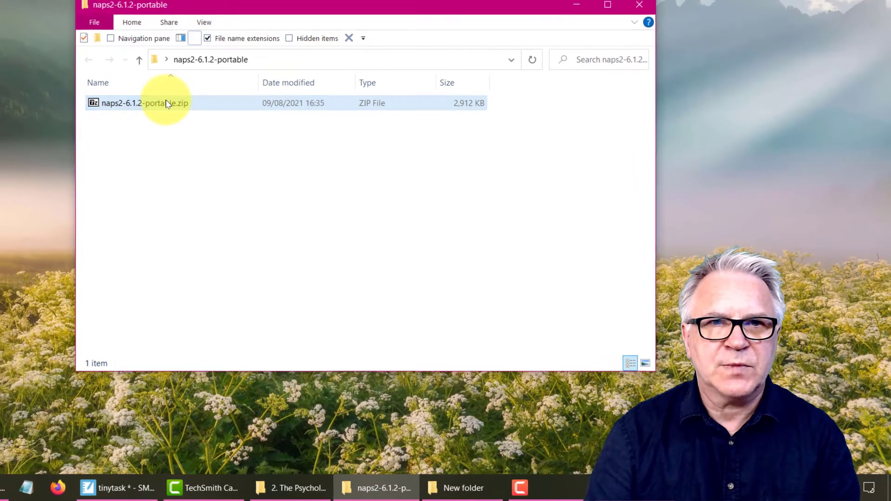
pyautogui.rightClick(168, 104)
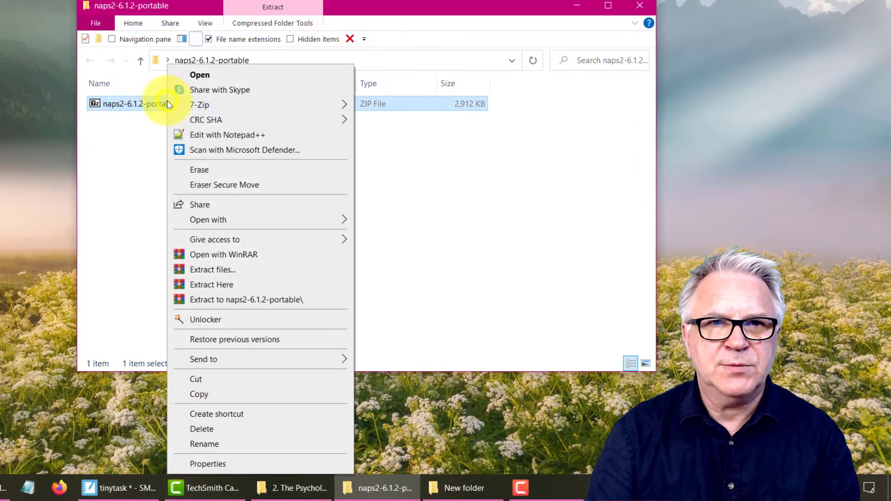
pyautogui.moveTo(347, 105)
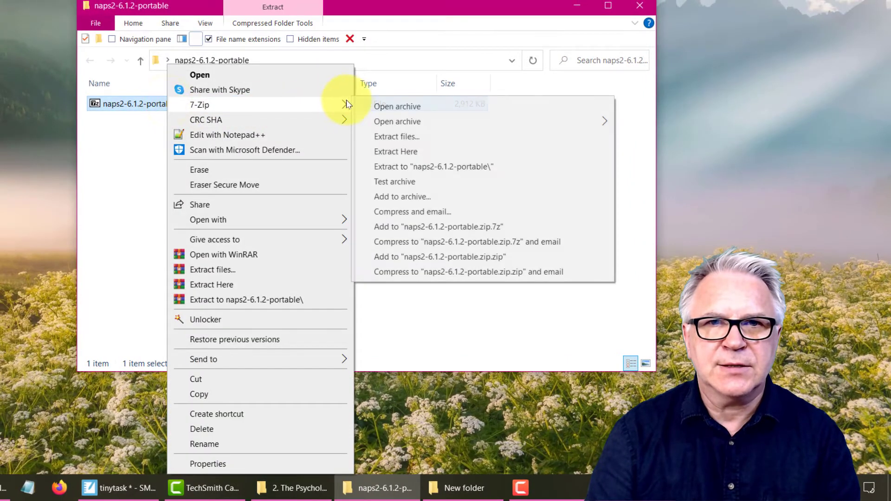
pyautogui.click(382, 154)
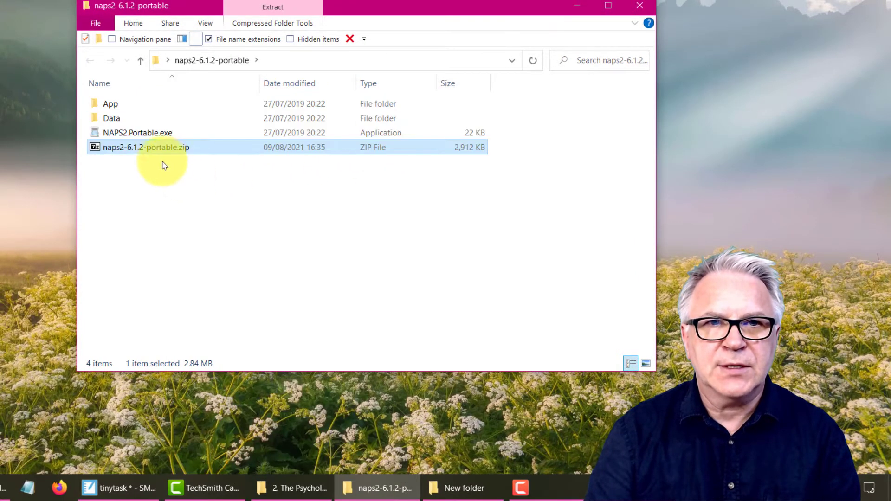
# - Launch NAPS2.Portable.exe, resize and position its window, and close the folder behind it
pyautogui.click(132, 133)
pyautogui.doubleClick(132, 133)
pyautogui.moveTo(299, 6); pyautogui.dragTo(349, 121)
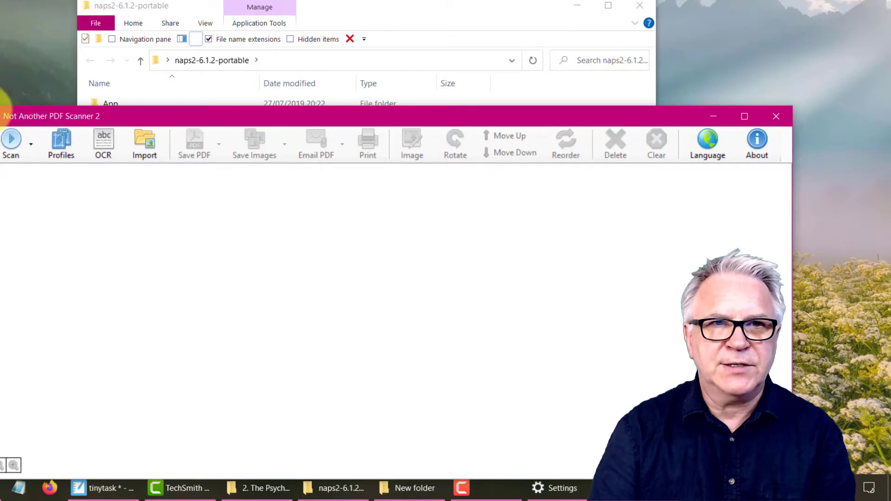
pyautogui.moveTo(1, 99); pyautogui.dragTo(135, 232)
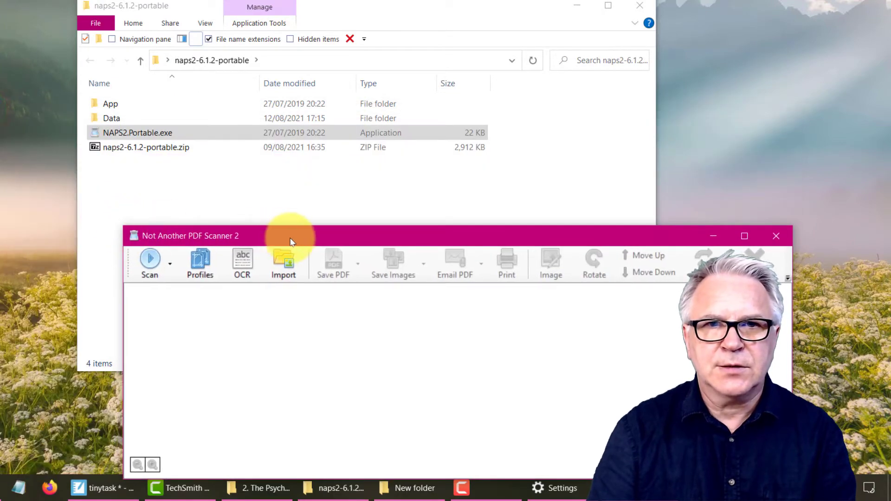
pyautogui.moveTo(290, 238); pyautogui.dragTo(196, 174)
pyautogui.click(640, 6)
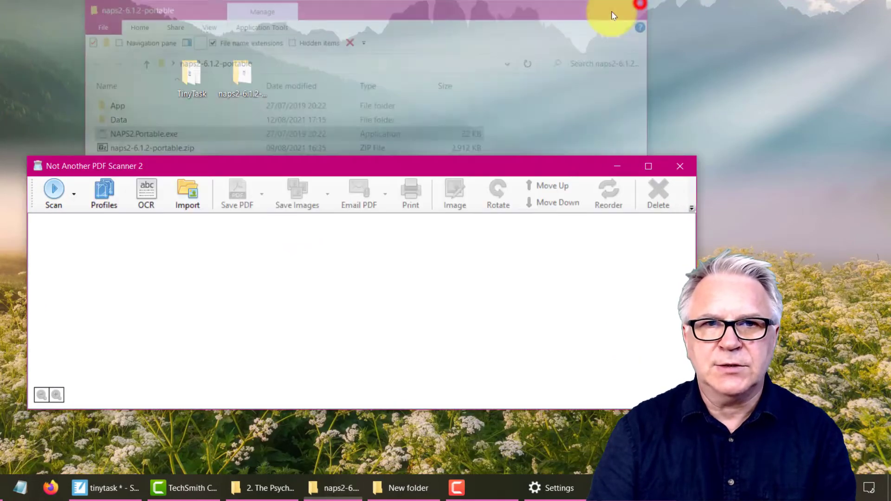
pyautogui.moveTo(303, 176); pyautogui.dragTo(305, 157)
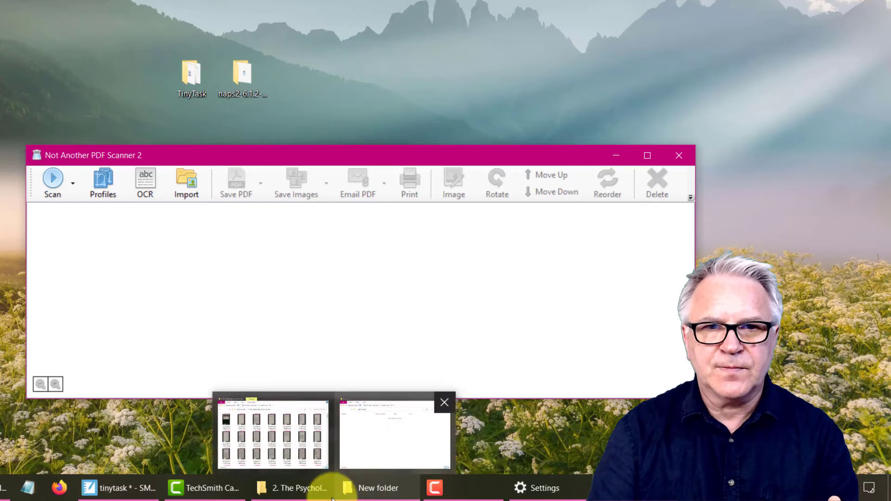
# - Drag the first 21 book screenshots, starting with the cover, into NAPS2 as pages
pyautogui.click(288, 495)
pyautogui.click(228, 164)
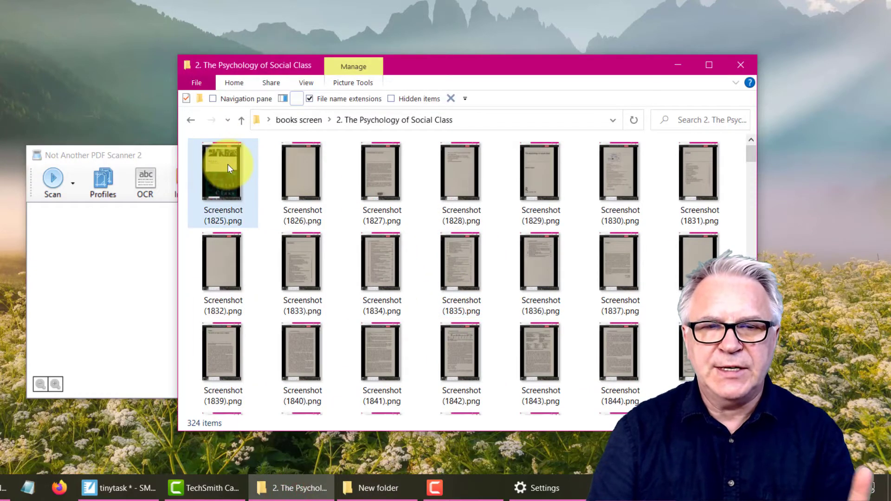
pyautogui.hotkey('ctrl', 'a')
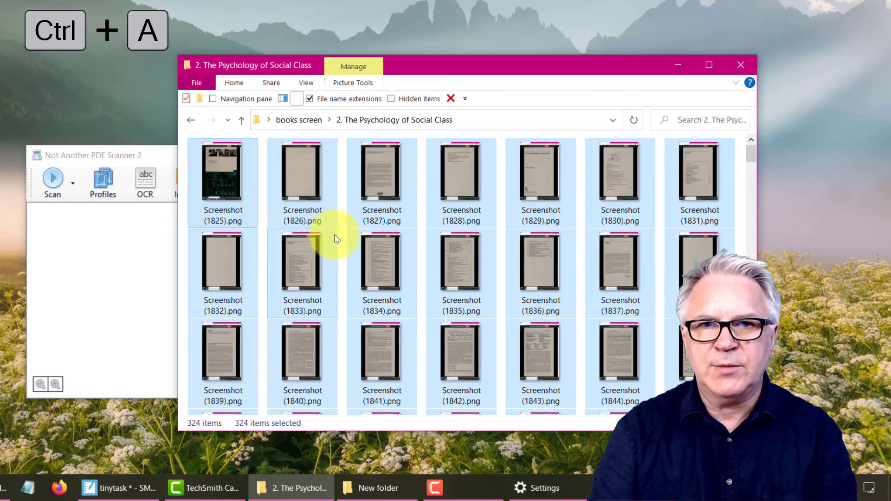
pyautogui.click(238, 169)
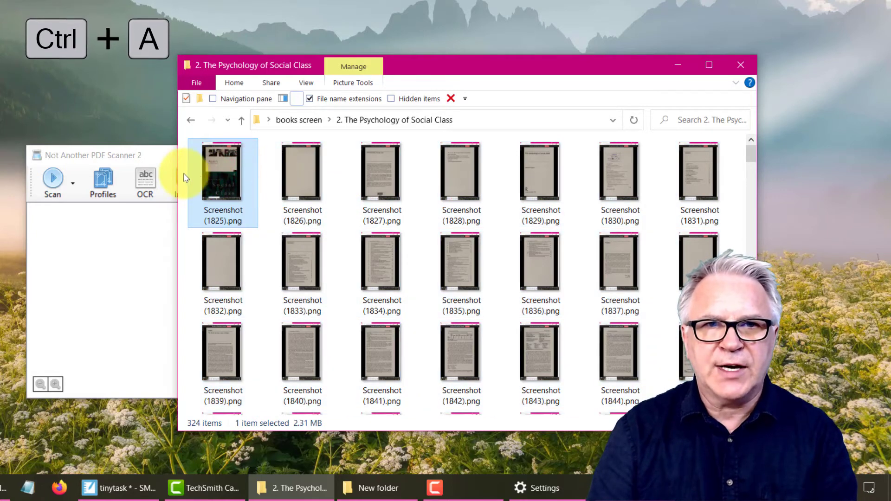
pyautogui.moveTo(181, 174); pyautogui.dragTo(731, 355)
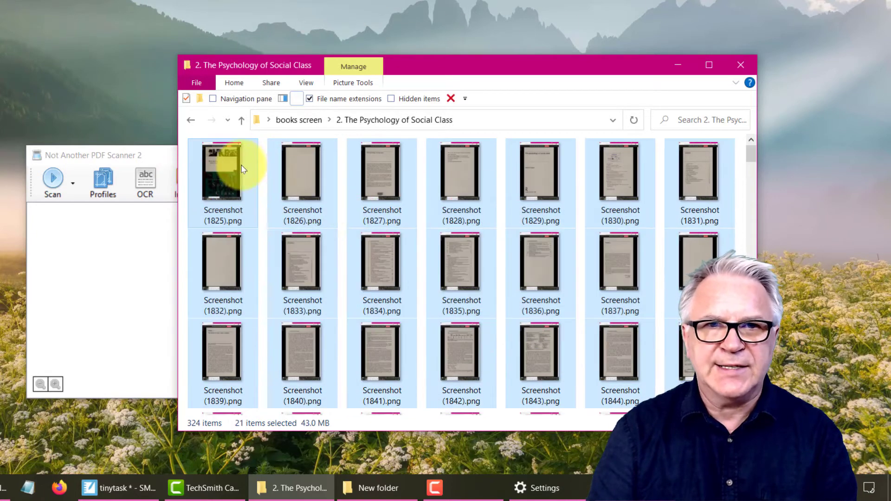
pyautogui.moveTo(161, 219); pyautogui.dragTo(133, 238)
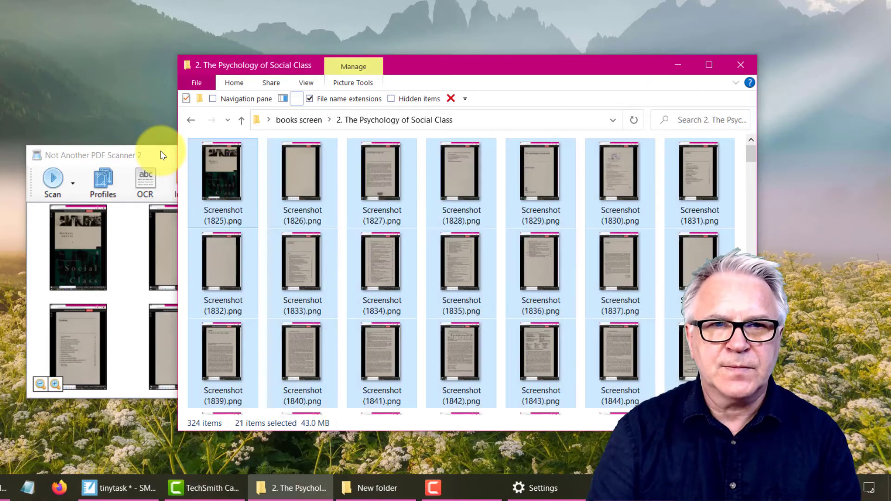
pyautogui.click(679, 65)
pyautogui.moveTo(380, 156); pyautogui.dragTo(372, 120)
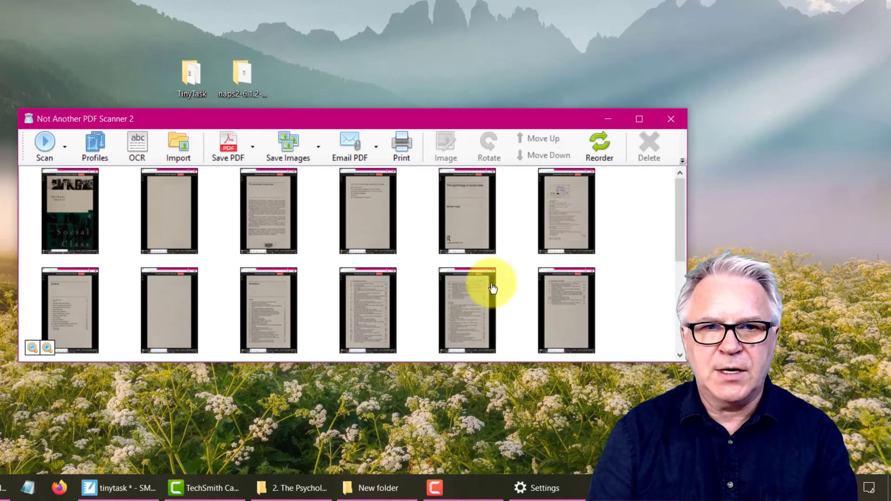
pyautogui.click(113, 491)
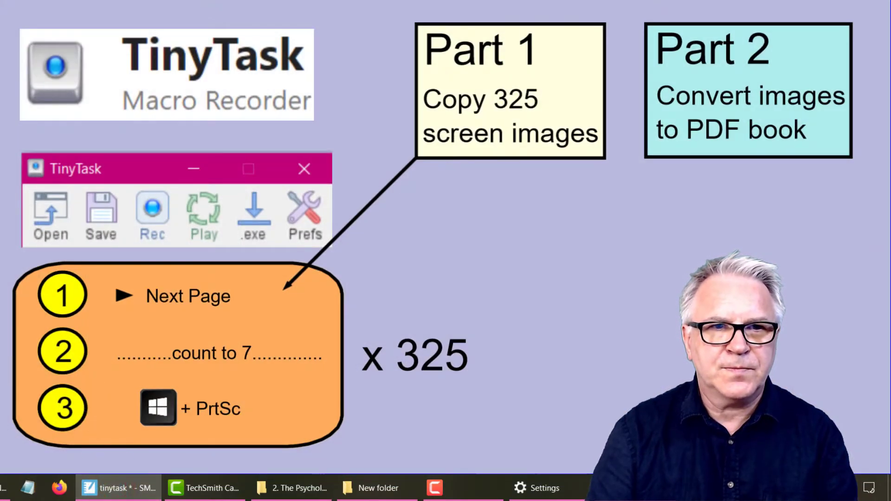
pyautogui.press('pagedown')
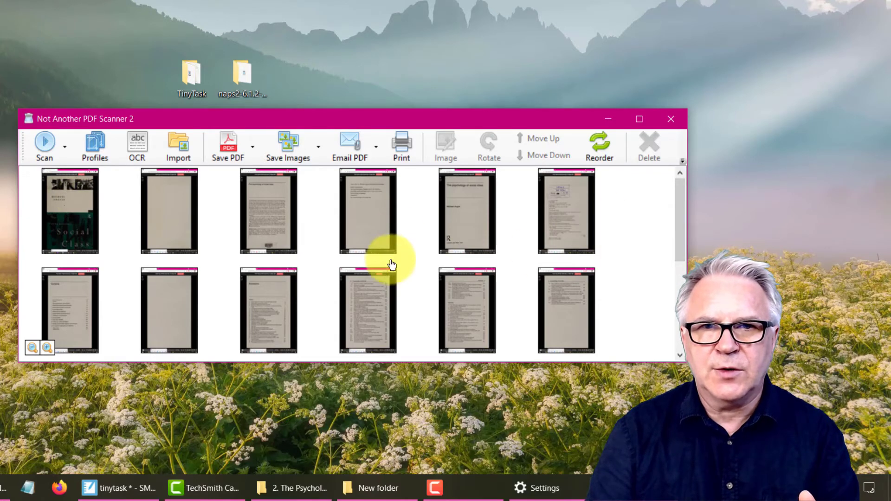
# - Open the Crop tool on the third page and enlarge its preview window
pyautogui.click(261, 214)
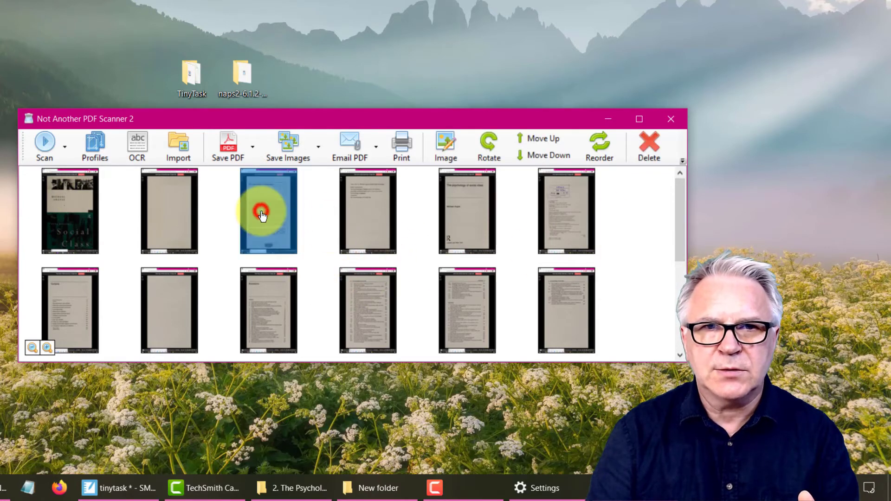
pyautogui.click(444, 146)
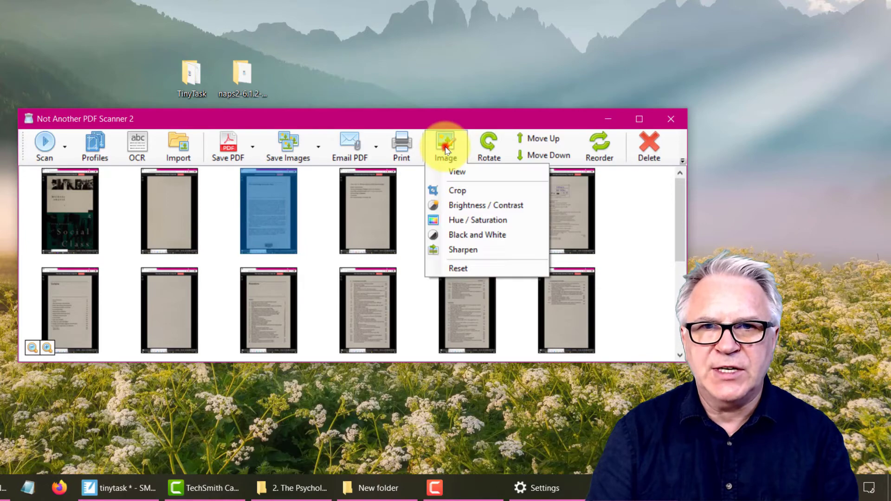
pyautogui.click(449, 188)
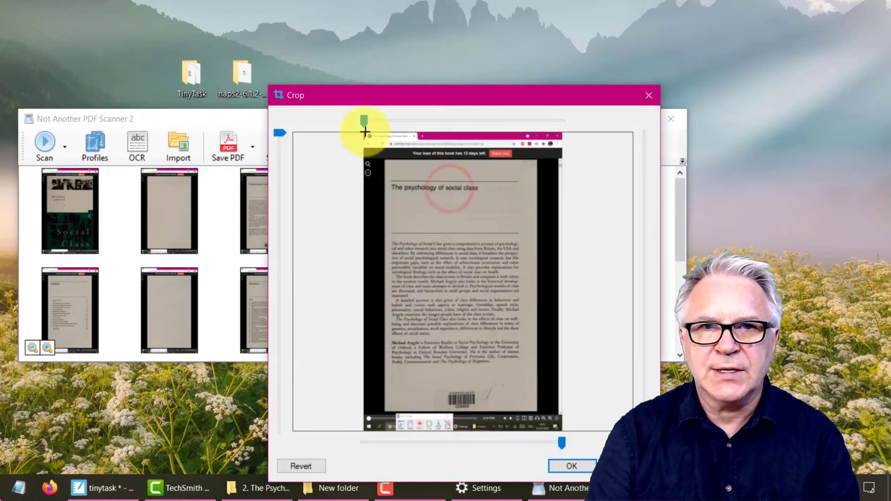
pyautogui.moveTo(441, 95); pyautogui.dragTo(337, 0)
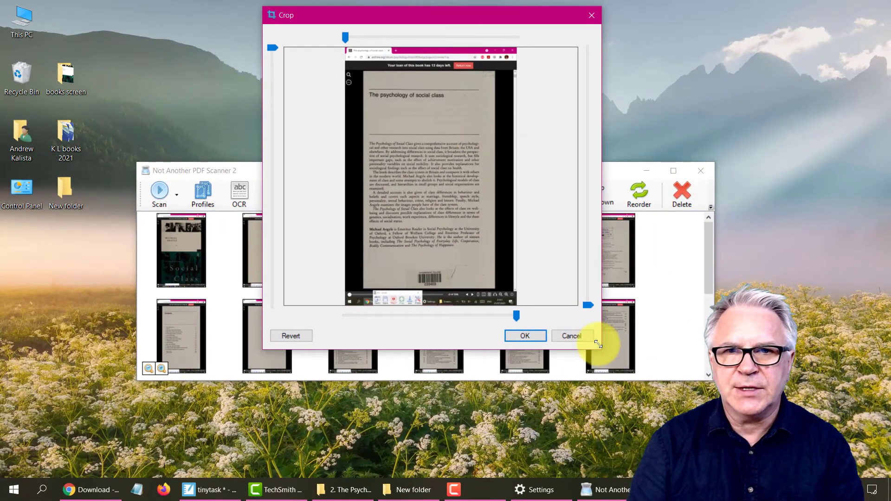
pyautogui.moveTo(598, 346); pyautogui.dragTo(690, 469)
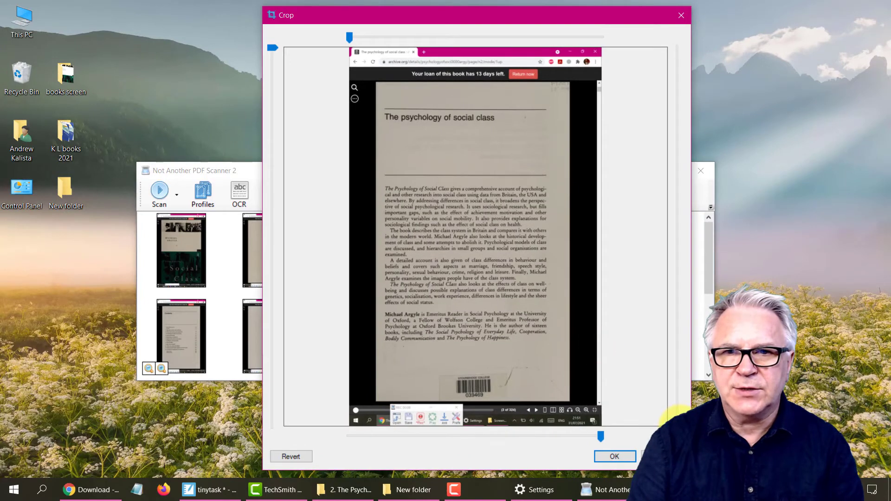
# - Trim the taskbar, browser bar and black side strips off the page and apply the crop
pyautogui.moveTo(678, 424); pyautogui.dragTo(673, 400)
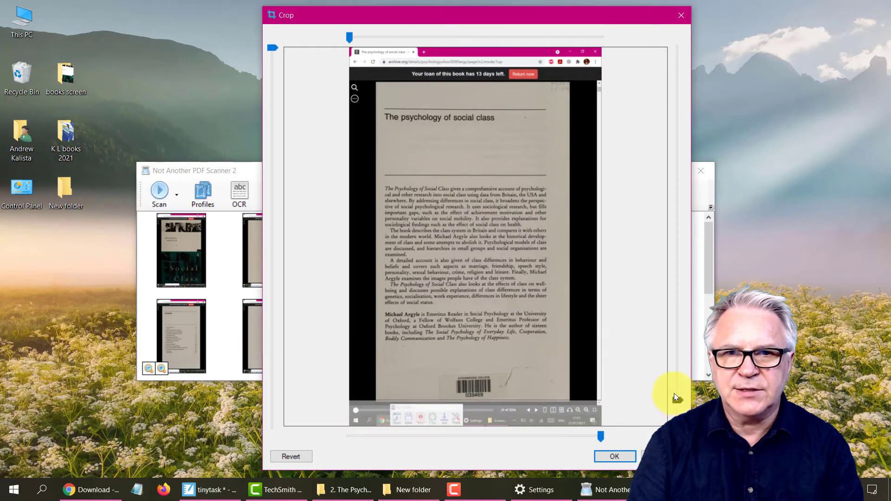
pyautogui.click(348, 32)
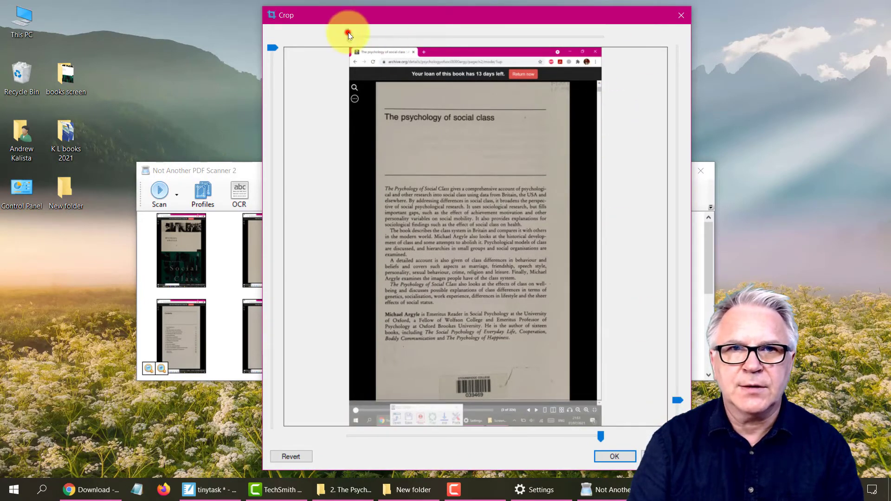
pyautogui.moveTo(348, 32); pyautogui.dragTo(376, 42)
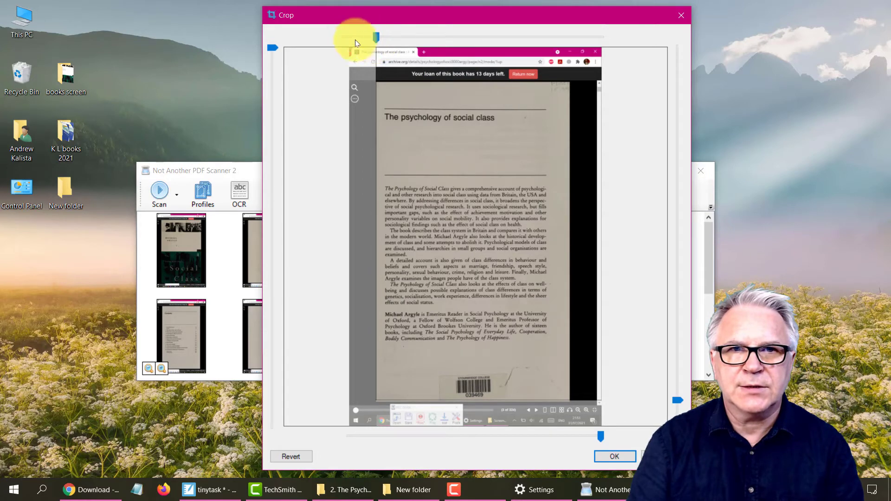
pyautogui.moveTo(274, 48); pyautogui.dragTo(270, 83)
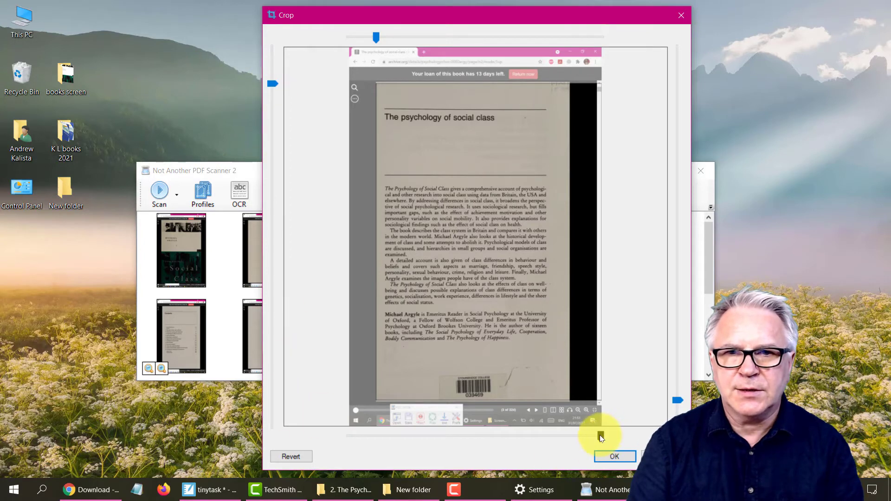
pyautogui.moveTo(600, 436); pyautogui.dragTo(567, 433)
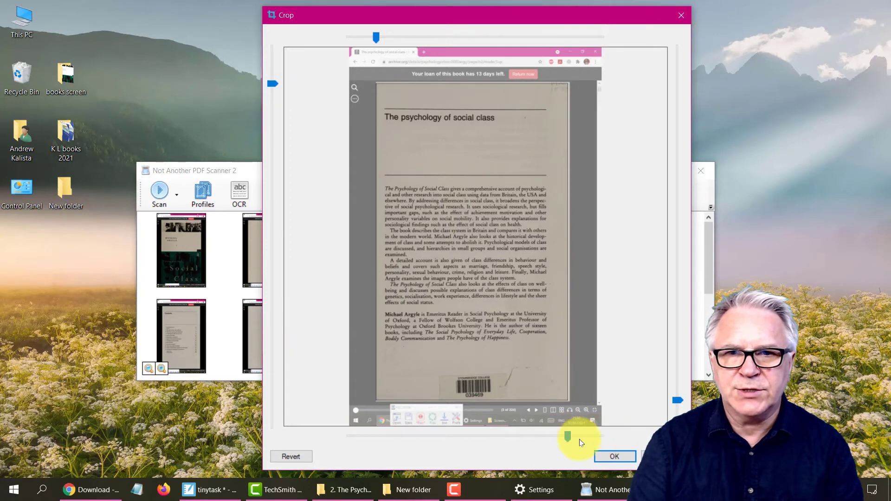
pyautogui.click(619, 455)
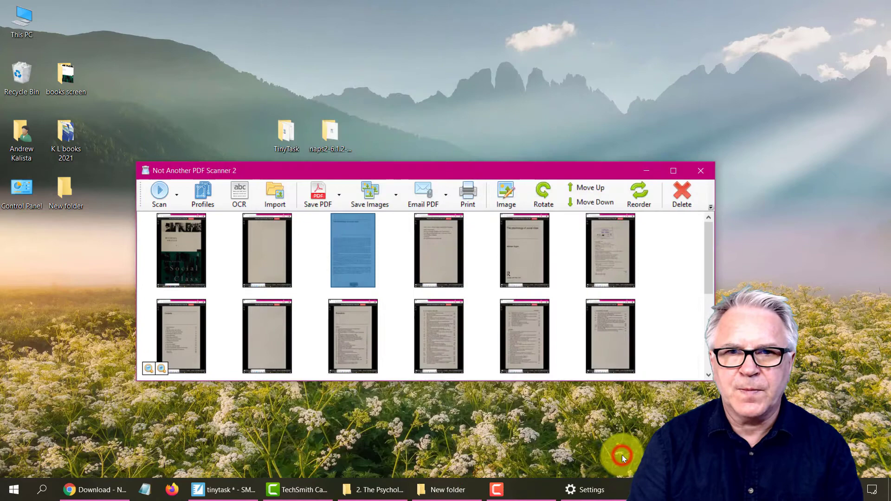
# - Preview the cropped third page, then select all other pages
pyautogui.doubleClick(363, 244)
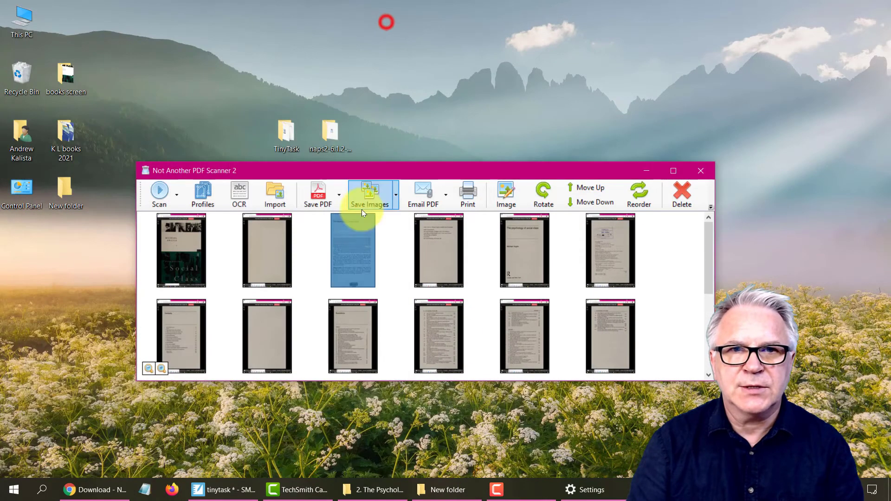
pyautogui.click(386, 24)
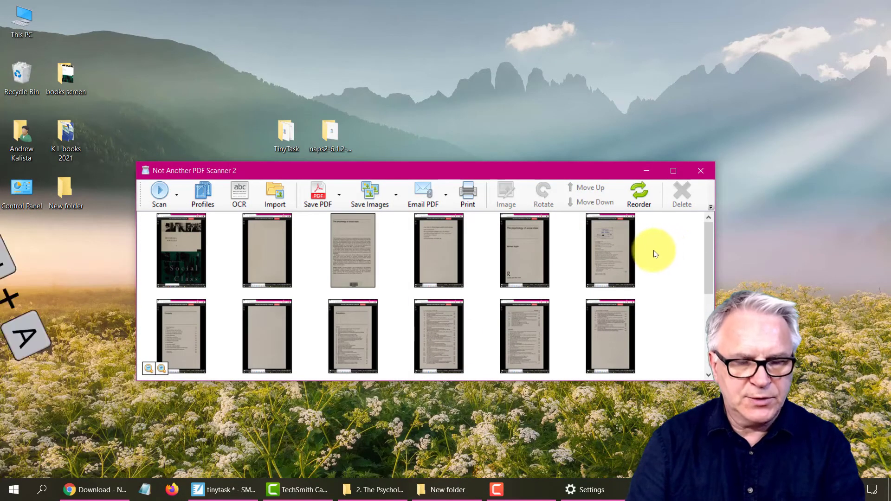
pyautogui.hotkey('ctrl', 'a')
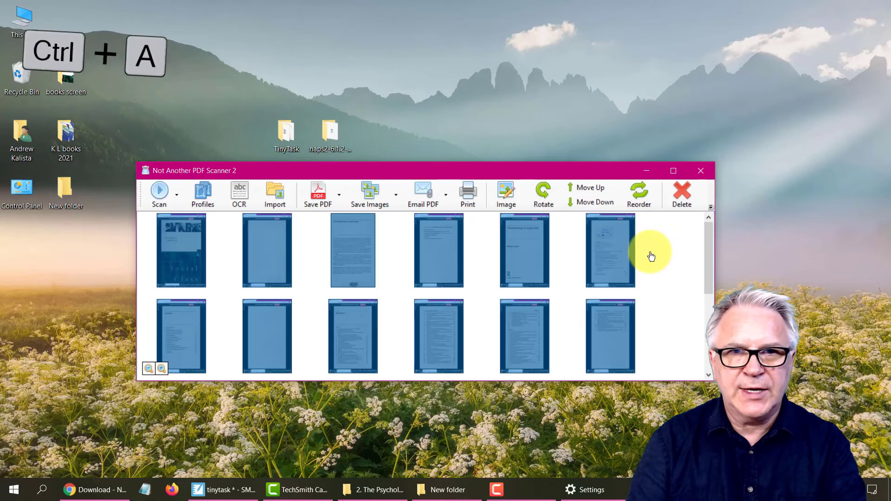
pyautogui.keyDown('ctrl'); pyautogui.click(359, 253); pyautogui.keyUp('ctrl')
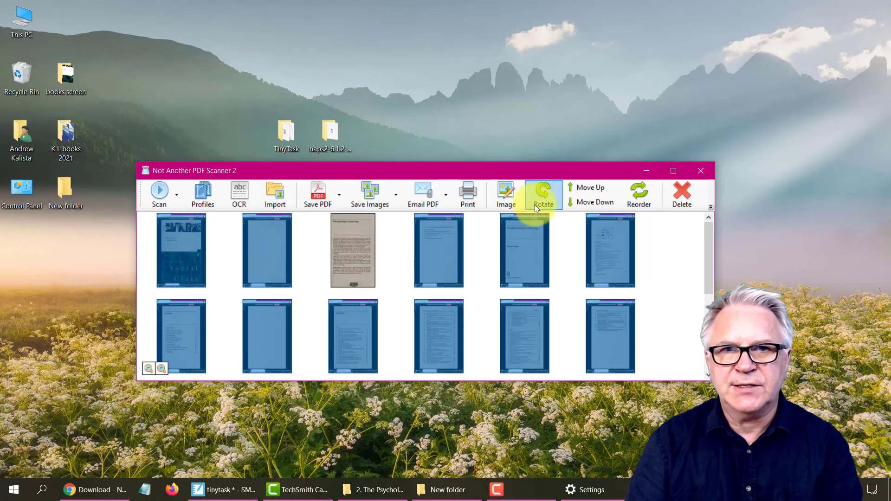
# - Apply the same crop to all 20 selected images, then select the list-of-tables page alone
pyautogui.click(502, 193)
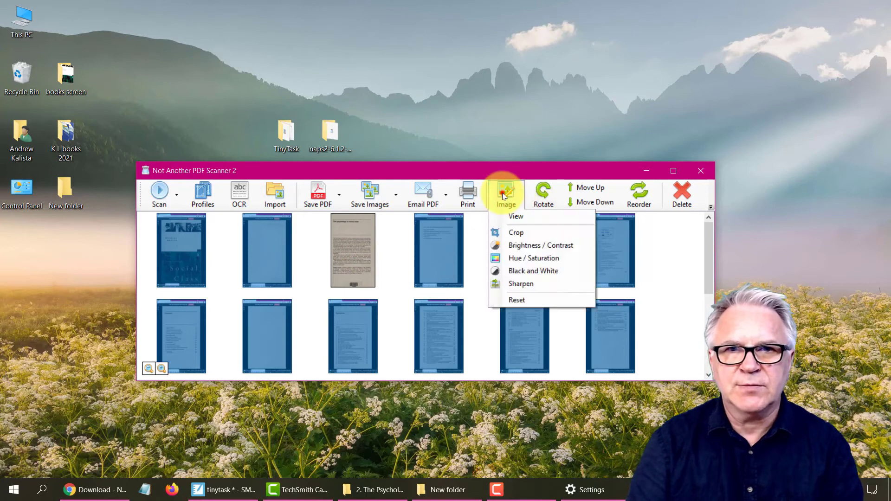
pyautogui.click(513, 230)
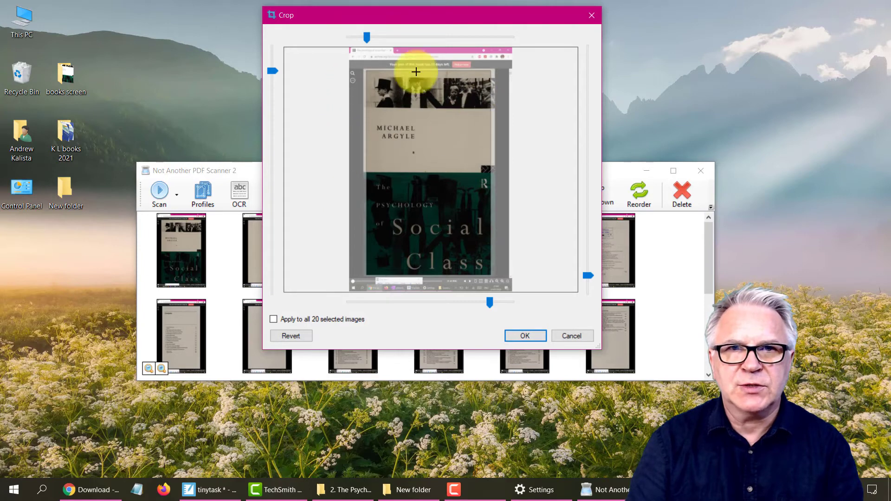
pyautogui.click(280, 319)
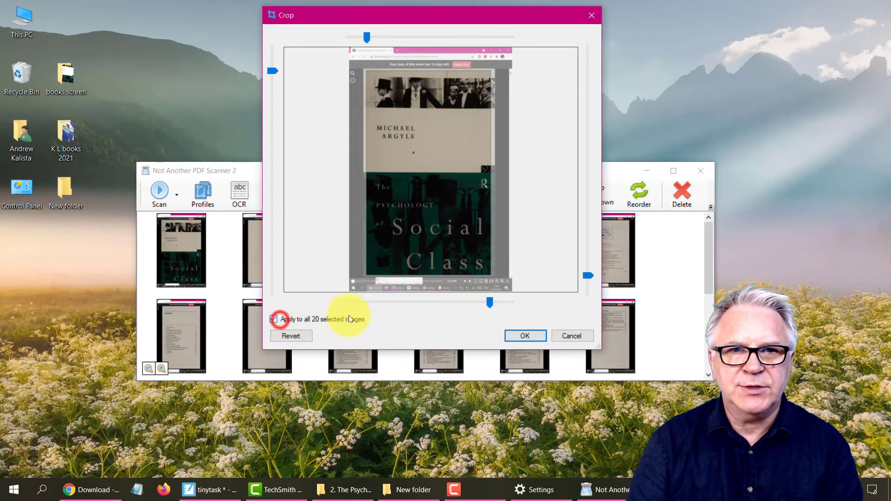
pyautogui.click(518, 336)
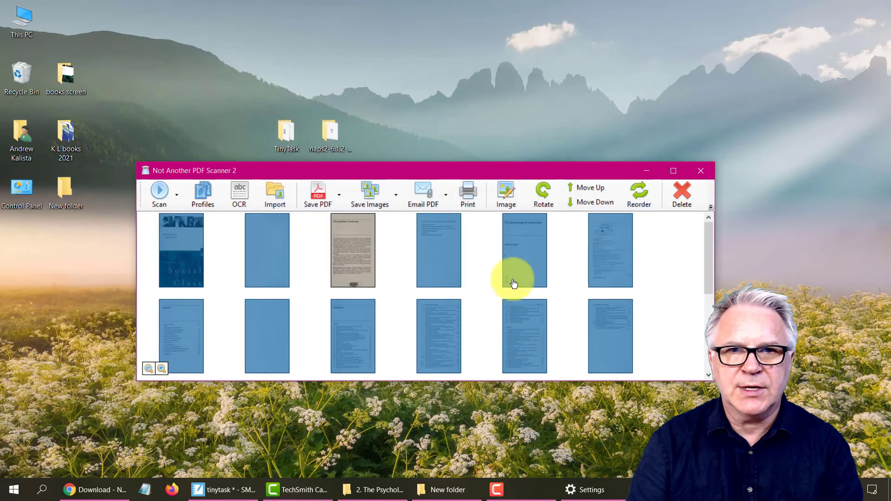
pyautogui.click(515, 259)
pyautogui.click(442, 322)
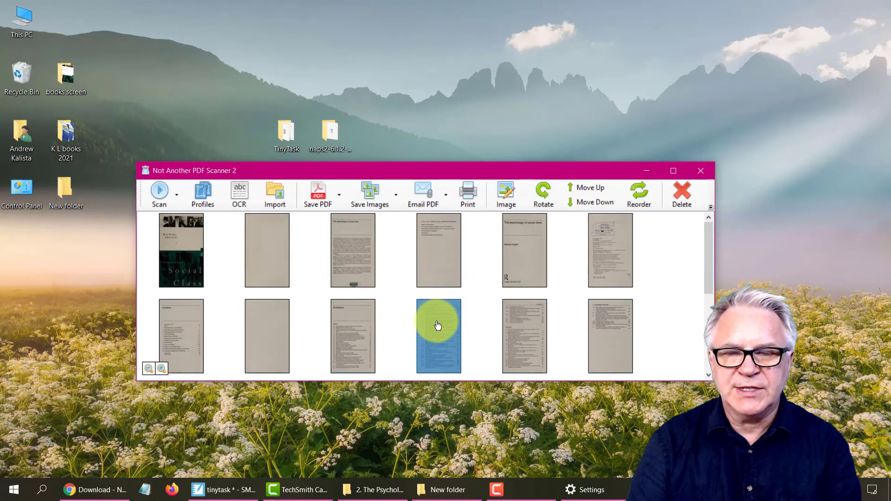
# - Set the list-of-tables page's contrast to 796 and preview the whitened page full size
pyautogui.click(506, 191)
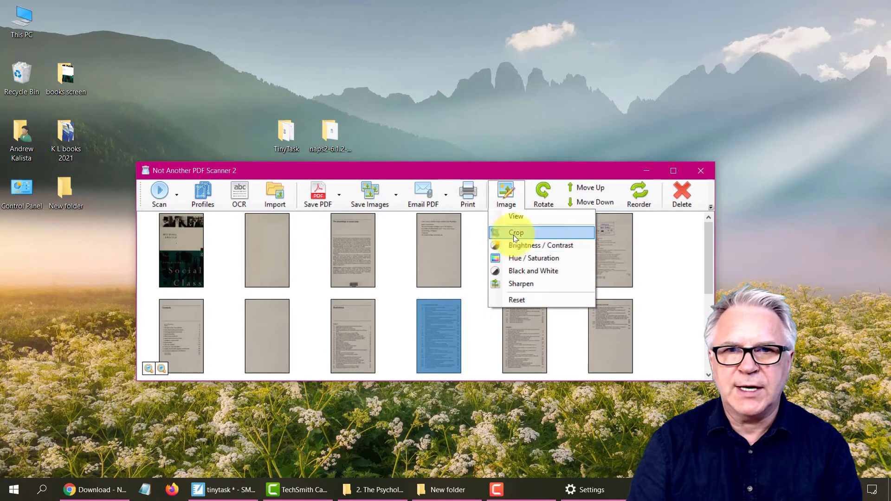
pyautogui.click(514, 246)
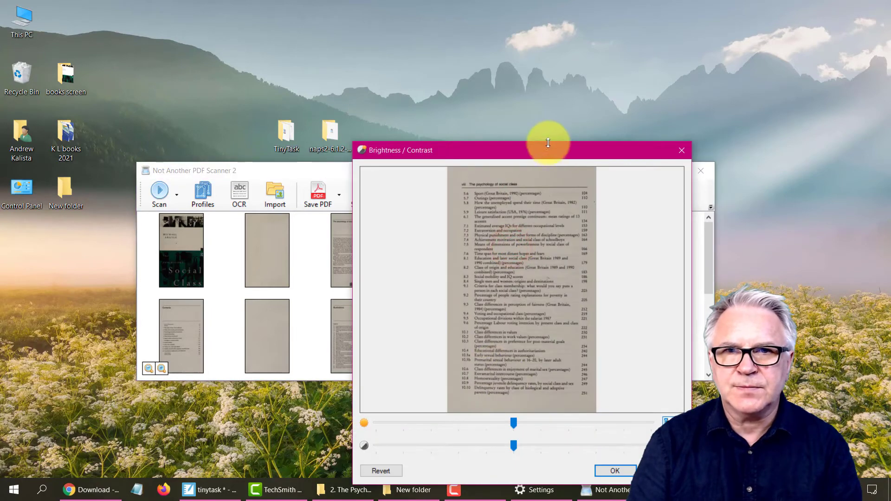
pyautogui.moveTo(558, 157); pyautogui.dragTo(478, 28)
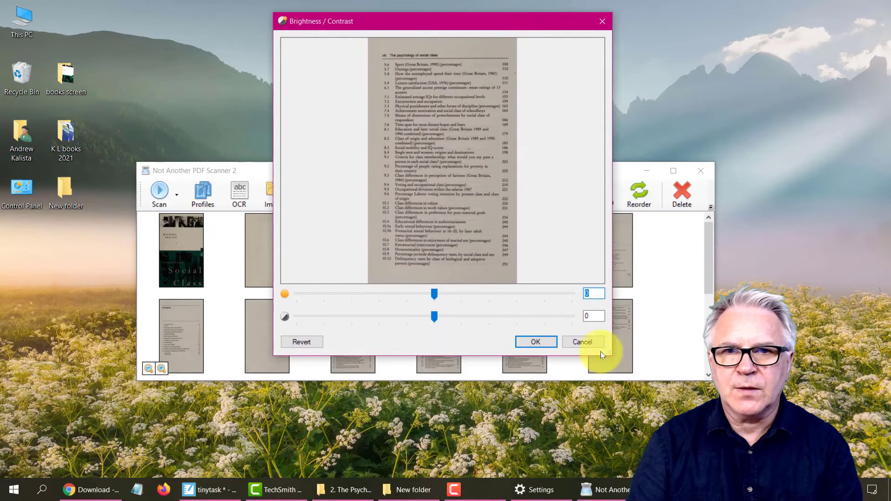
pyautogui.moveTo(609, 354); pyautogui.dragTo(697, 467)
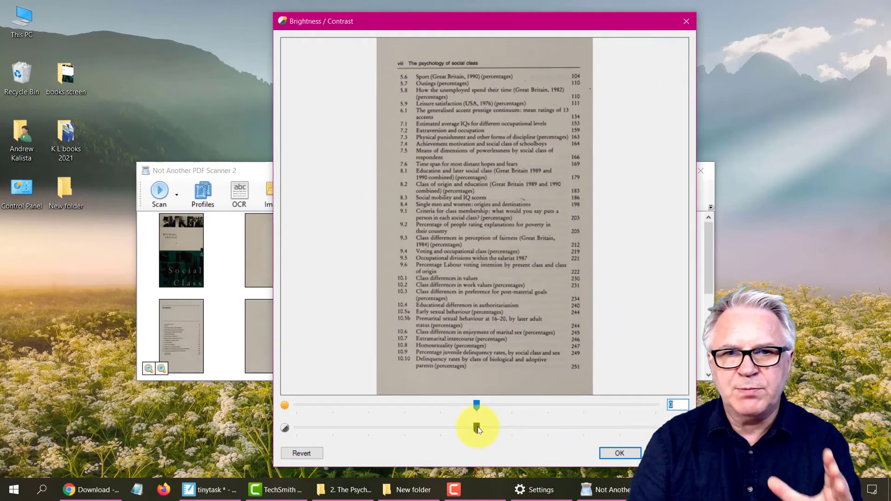
pyautogui.moveTo(478, 427); pyautogui.dragTo(621, 424)
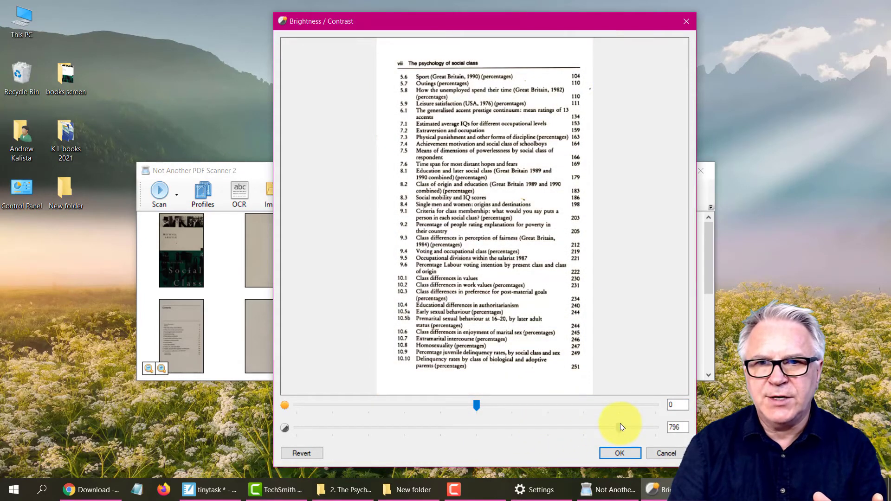
pyautogui.click(620, 453)
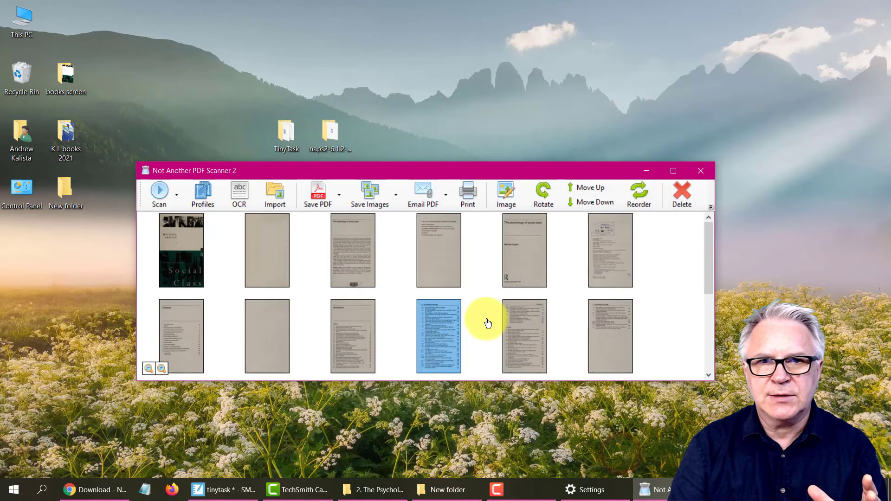
pyautogui.click(513, 325)
pyautogui.doubleClick(449, 336)
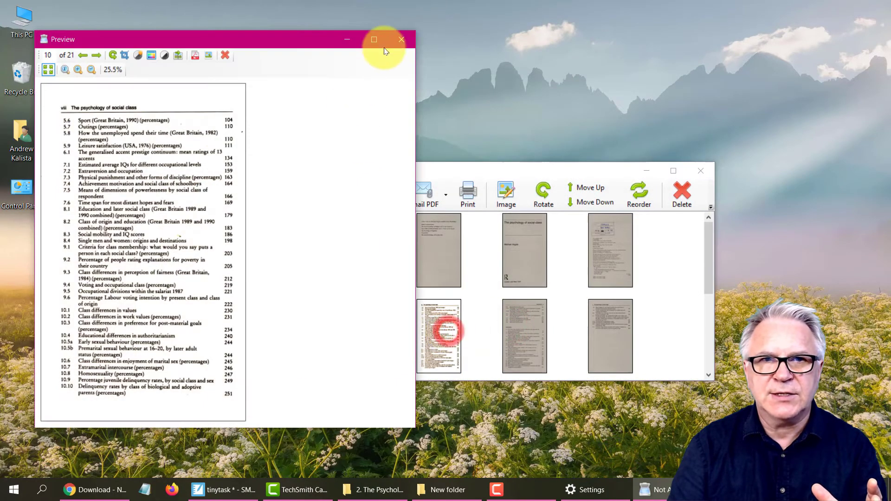
pyautogui.click(403, 38)
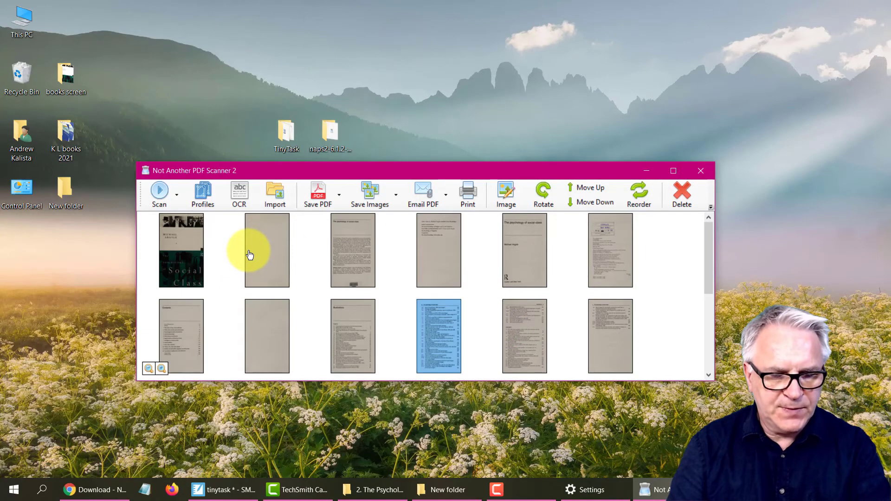
# - Select every page except the cover
pyautogui.hotkey('ctrl', 'a')
pyautogui.keyDown('ctrl'); pyautogui.click(186, 241); pyautogui.keyUp('ctrl')
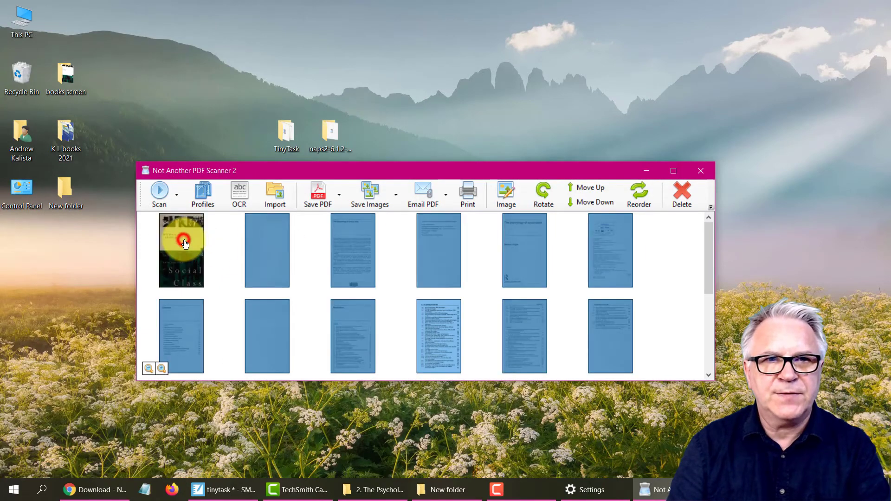
pyautogui.click(264, 246)
pyautogui.hotkey('ctrl', 'a')
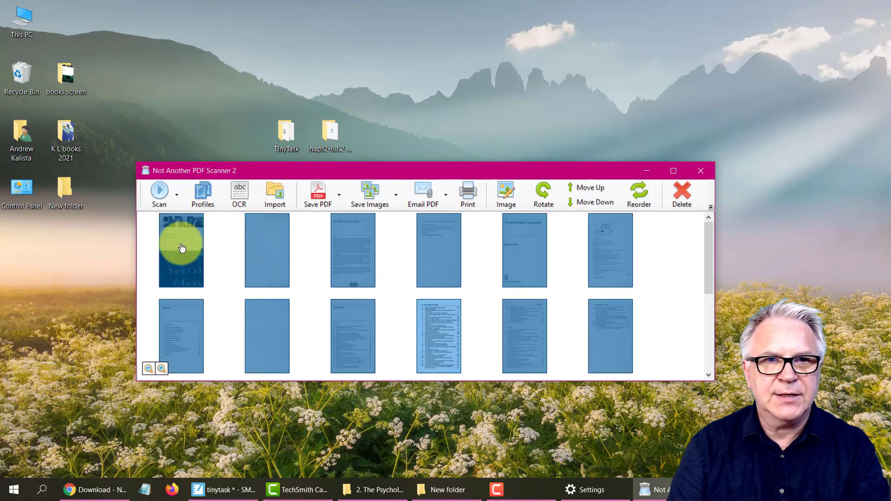
pyautogui.keyDown('ctrl'); pyautogui.click(182, 248); pyautogui.keyUp('ctrl')
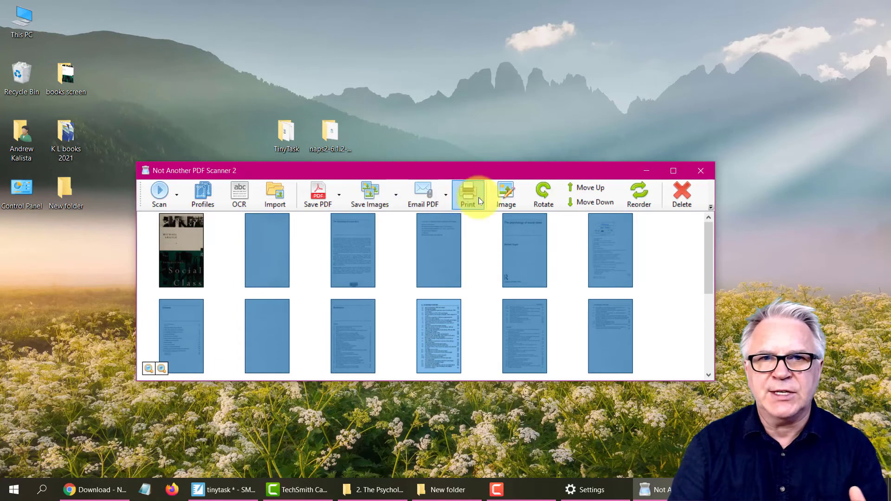
# - Apply contrast 797 to all 20 selected pages, then preview one adjusted page full size
pyautogui.click(505, 194)
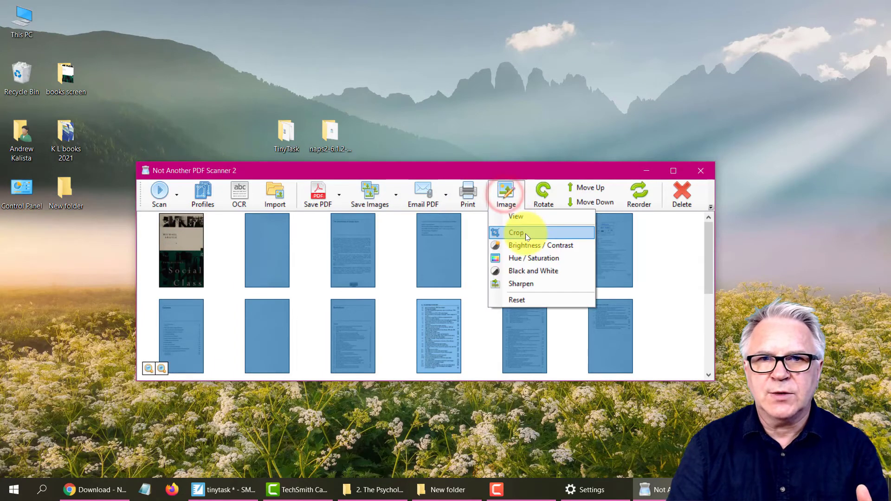
pyautogui.click(528, 245)
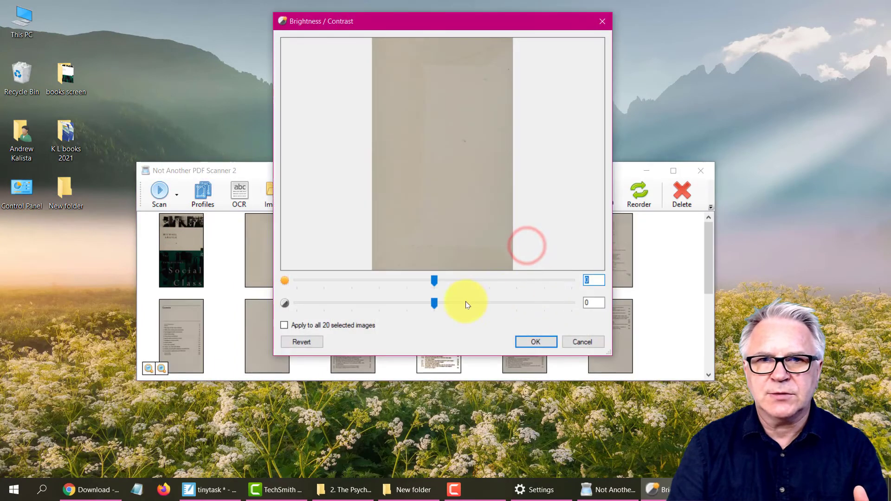
pyautogui.moveTo(436, 303); pyautogui.dragTo(544, 308)
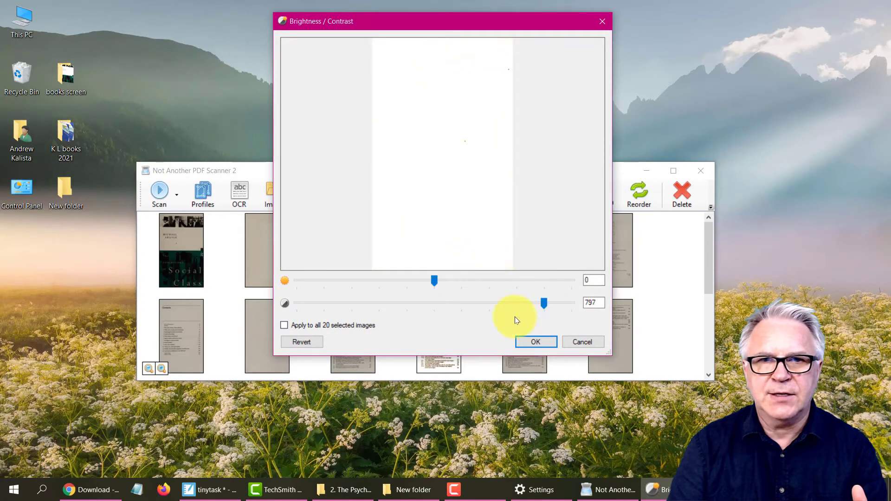
pyautogui.click(284, 326)
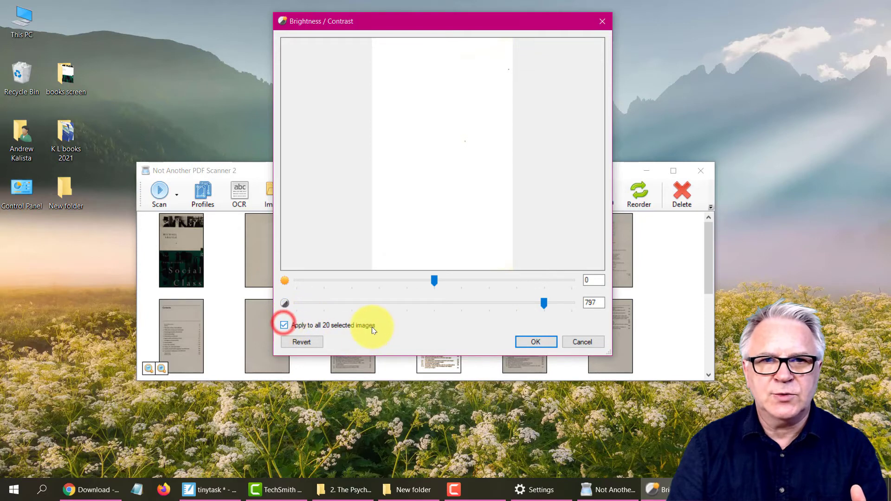
pyautogui.click(534, 342)
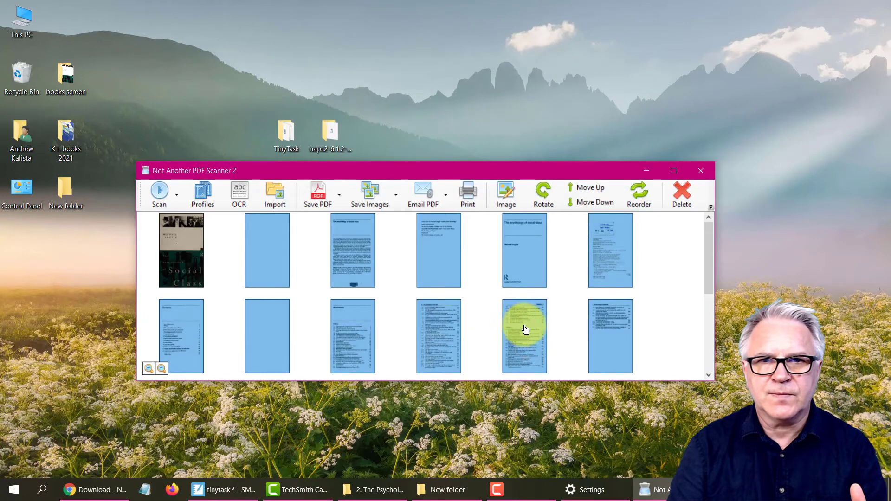
pyautogui.click(522, 329)
pyautogui.doubleClick(523, 327)
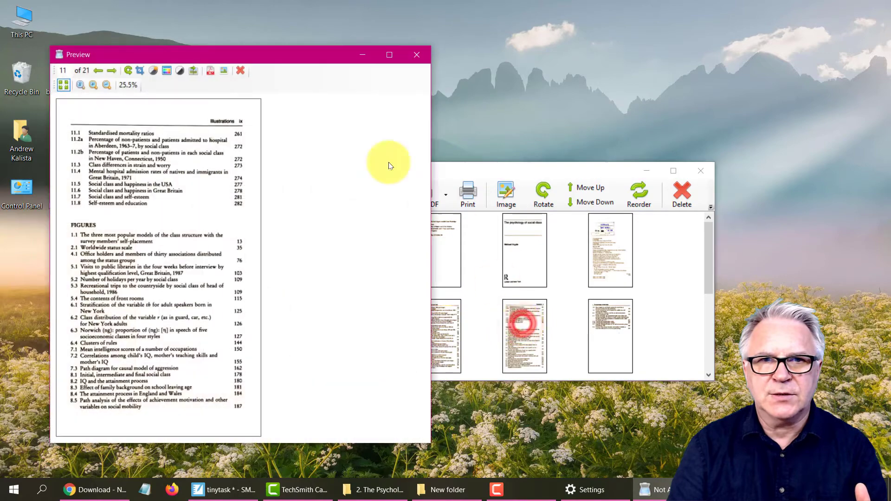
# - Set the cover's brightness to 380 and contrast to 523, then clear the selection
pyautogui.click(417, 52)
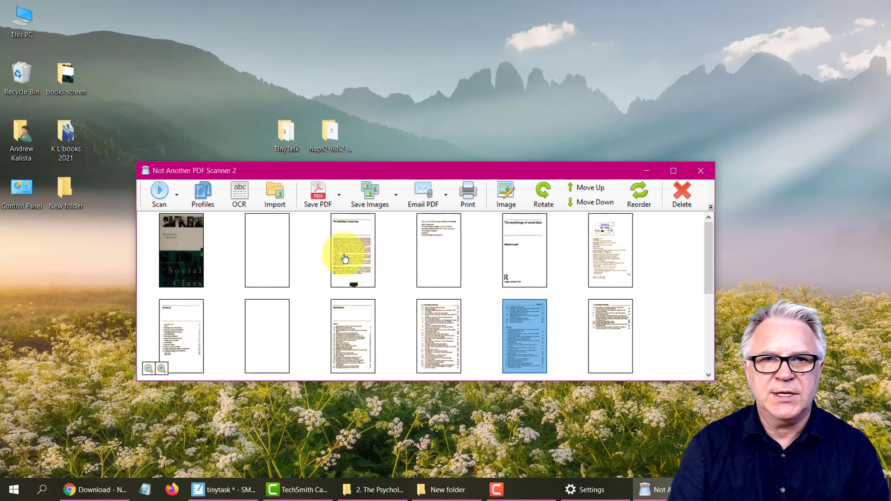
pyautogui.click(189, 253)
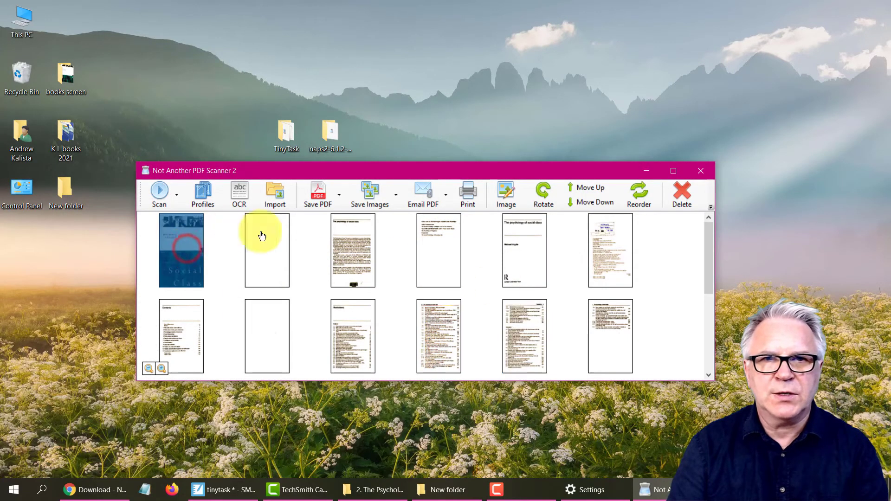
pyautogui.click(506, 190)
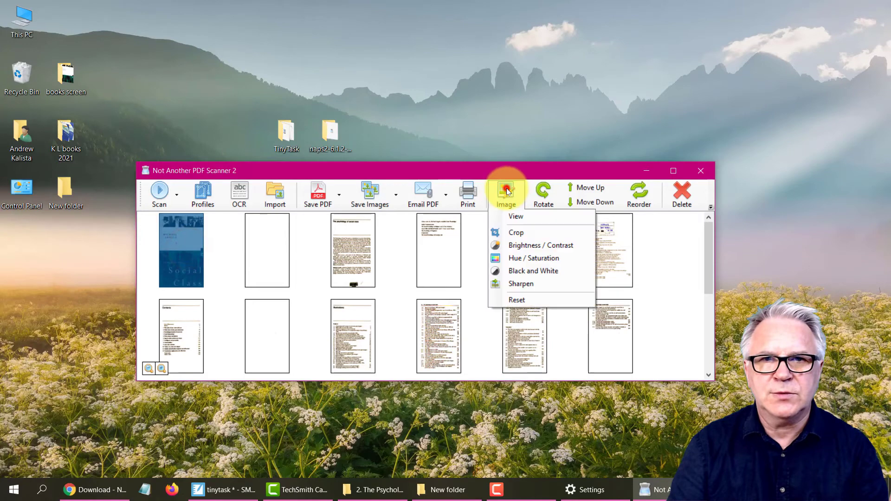
pyautogui.click(516, 245)
pyautogui.moveTo(434, 315); pyautogui.dragTo(543, 310)
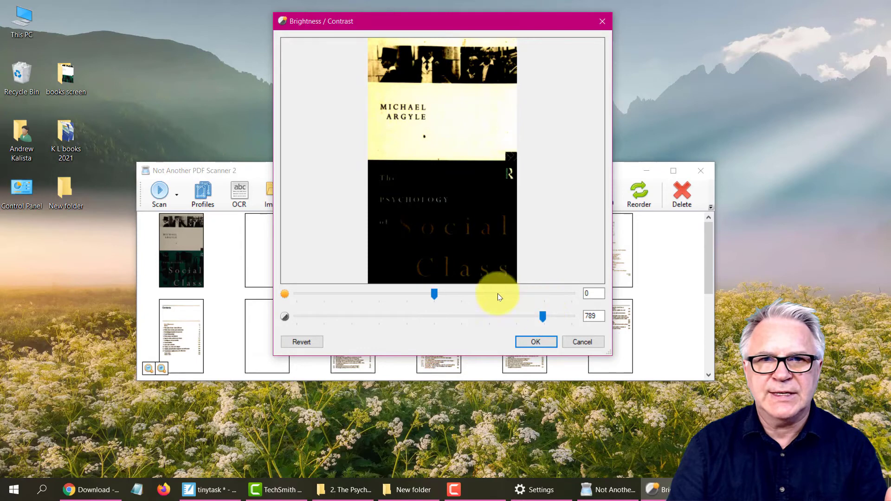
pyautogui.moveTo(434, 294); pyautogui.dragTo(489, 293)
pyautogui.moveTo(543, 317); pyautogui.dragTo(489, 298)
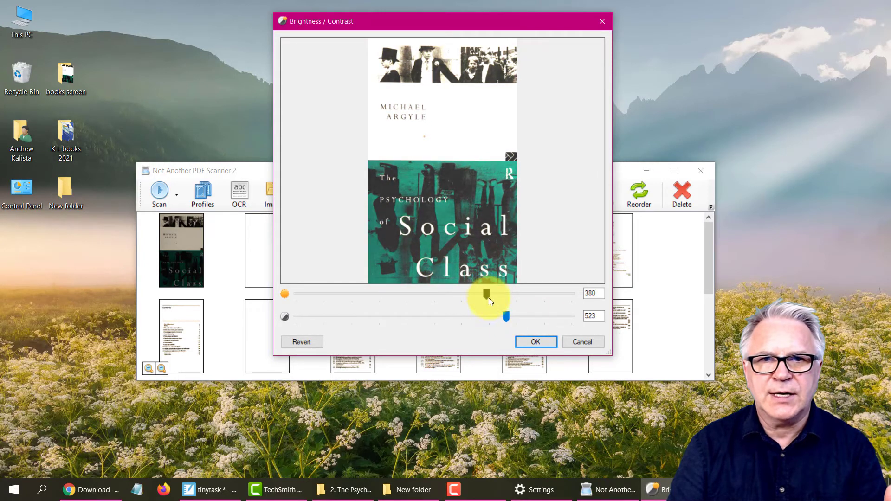
pyautogui.click(531, 342)
pyautogui.click(395, 254)
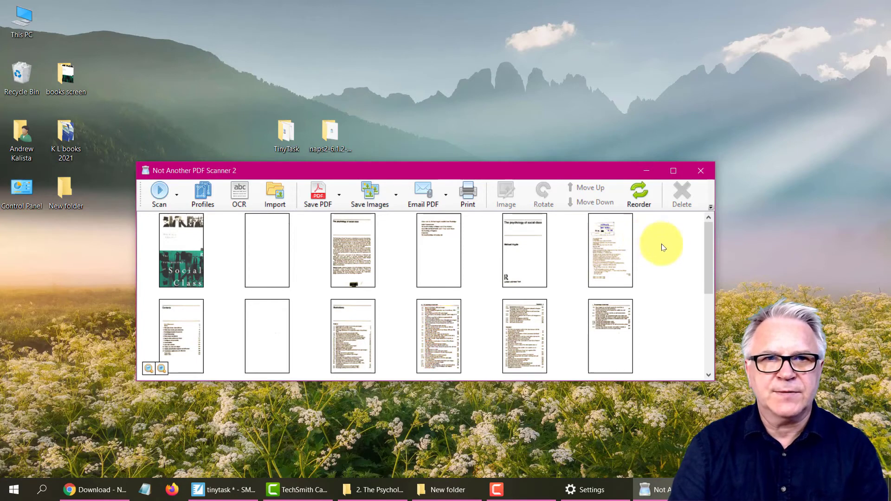
# - Select all pages, start OCR, and download the 12.9 MB English OCR language
pyautogui.moveTo(660, 246); pyautogui.dragTo(414, 285)
pyautogui.click(665, 262)
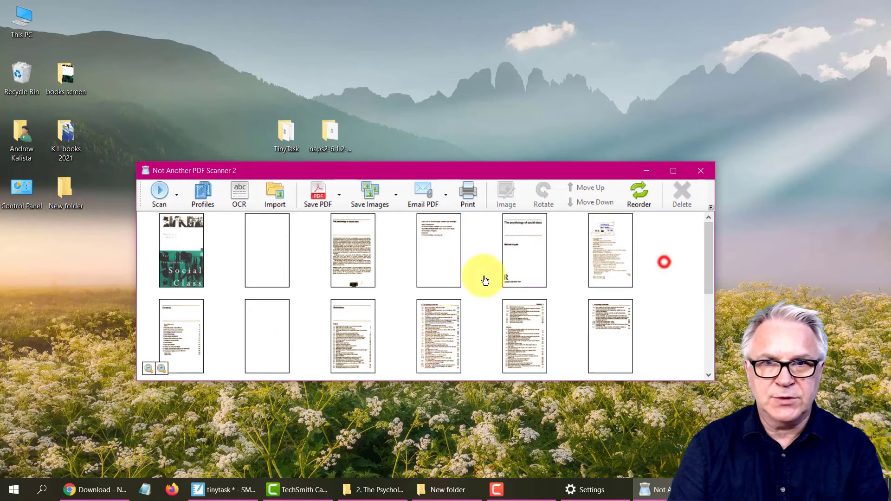
pyautogui.hotkey('ctrl', 'a')
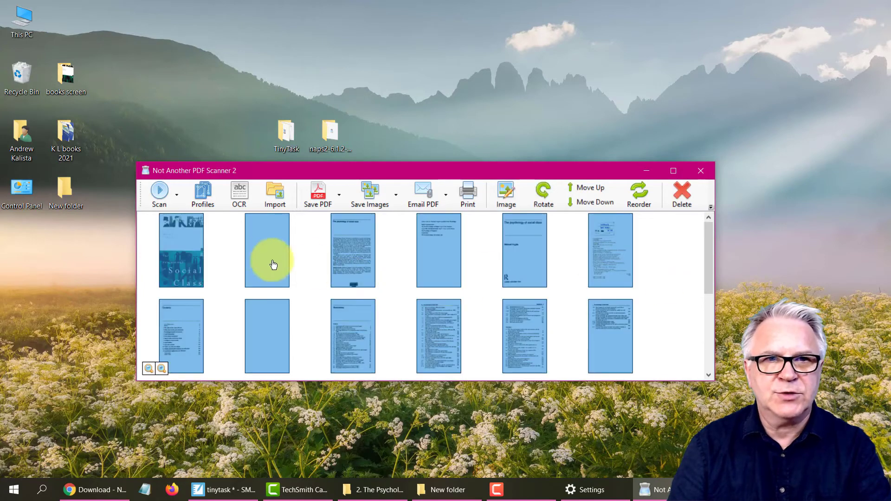
pyautogui.click(237, 194)
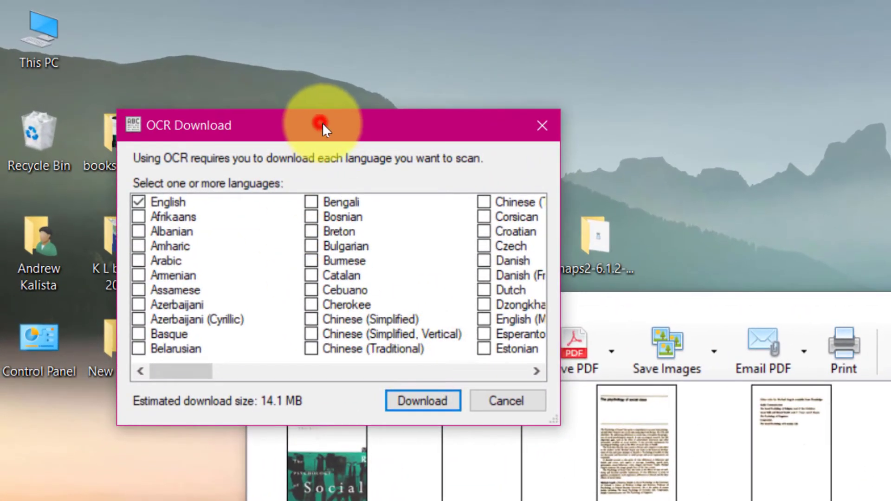
pyautogui.moveTo(322, 123); pyautogui.dragTo(354, 146)
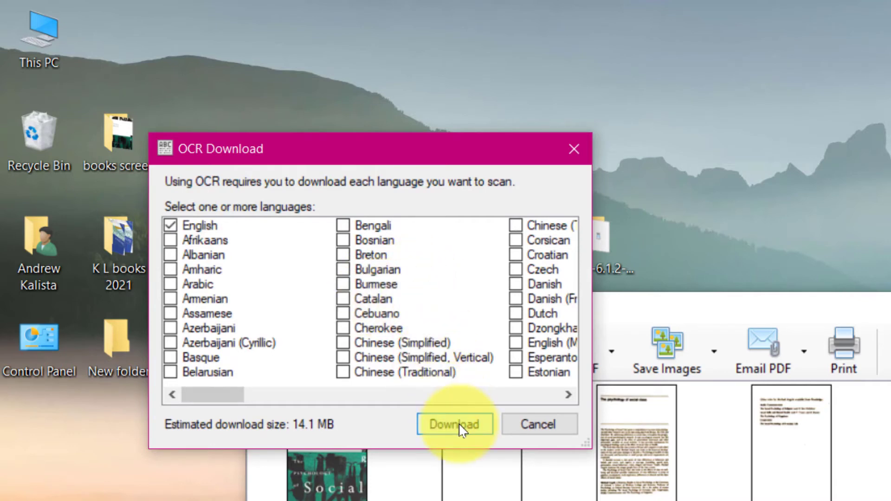
pyautogui.click(425, 424)
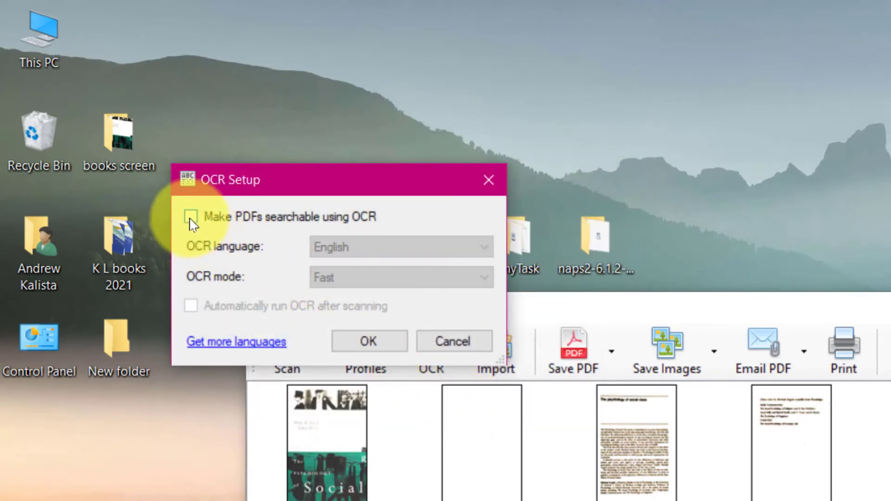
# - Tick 'Make PDFs searchable using OCR', keep English, and choose Best OCR mode
pyautogui.click(191, 217)
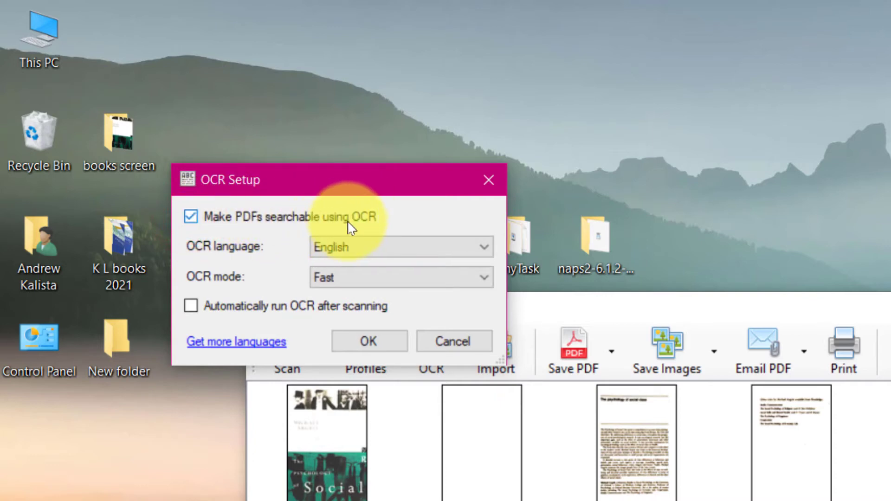
pyautogui.click(366, 247)
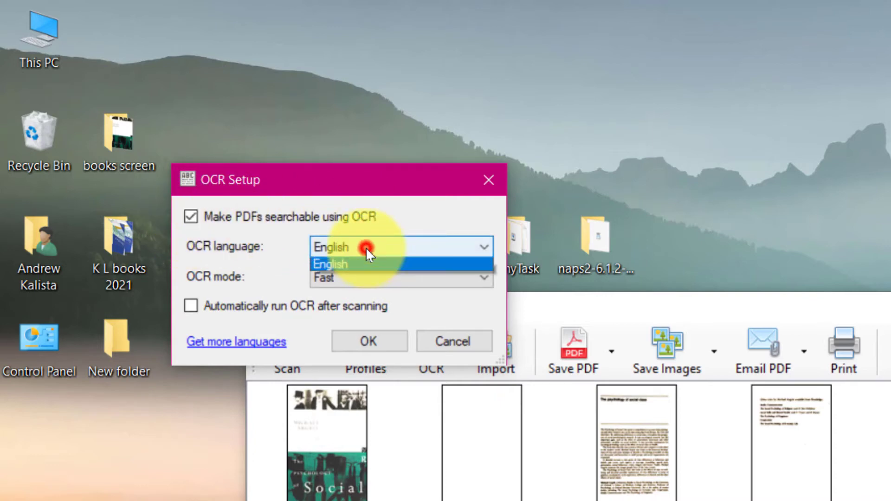
pyautogui.click(366, 247)
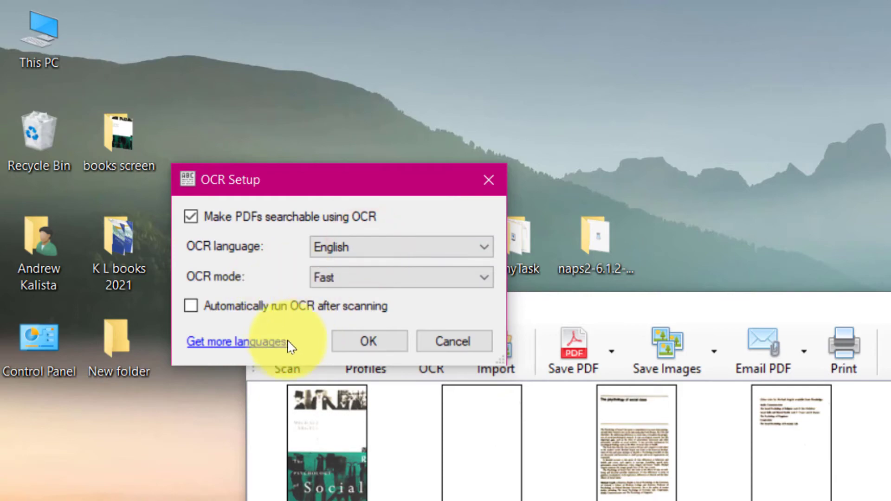
pyautogui.click(232, 344)
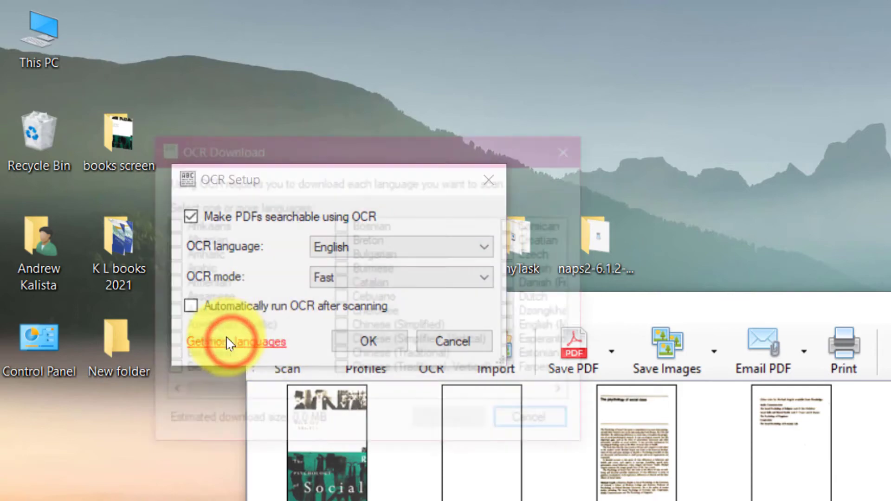
pyautogui.click(569, 146)
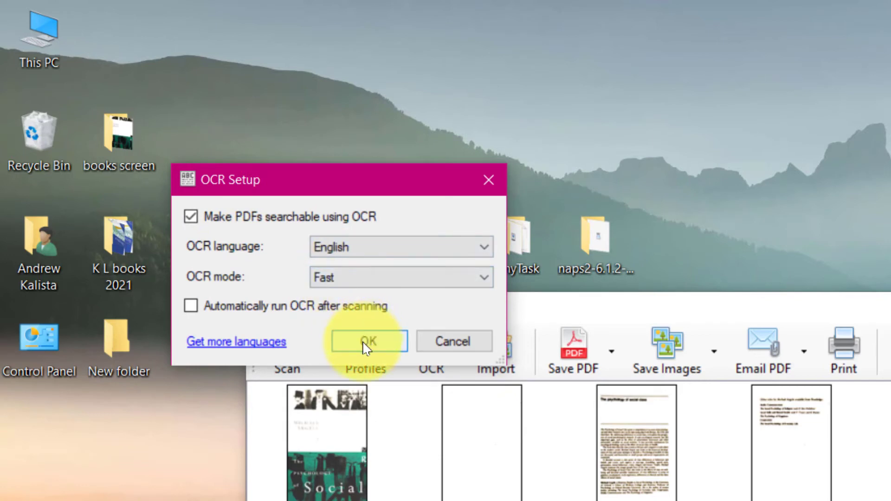
pyautogui.click(369, 272)
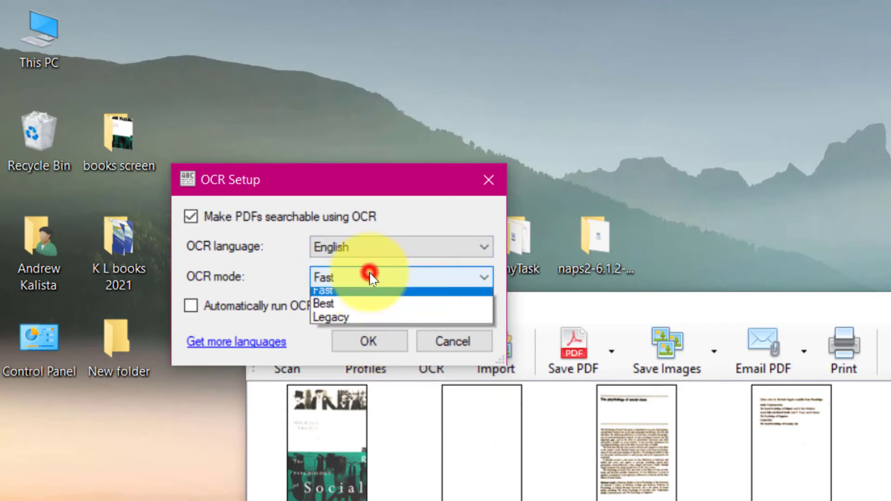
pyautogui.click(359, 310)
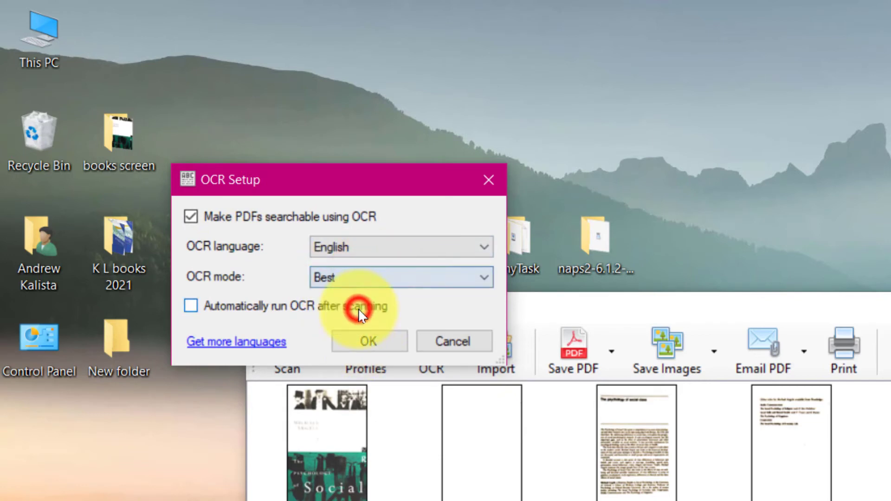
pyautogui.click(361, 343)
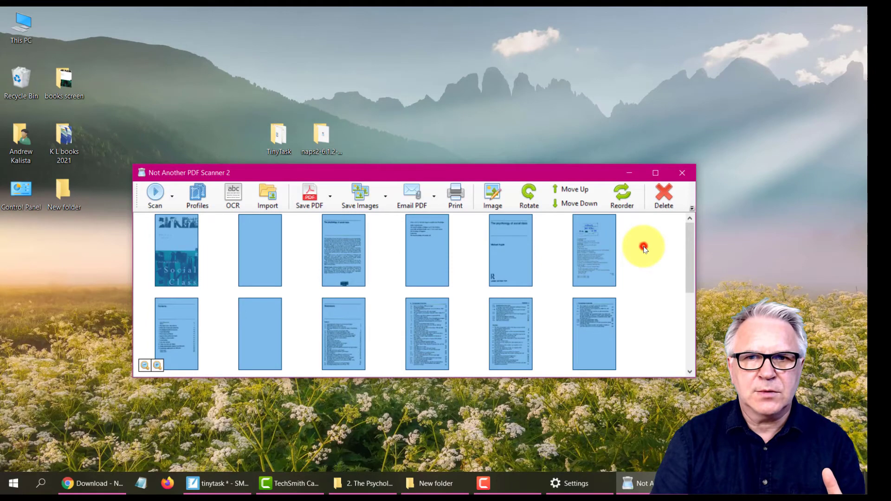
# - Select all pages and review the PDF settings, leaving password encryption off
pyautogui.click(644, 249)
pyautogui.click(608, 251)
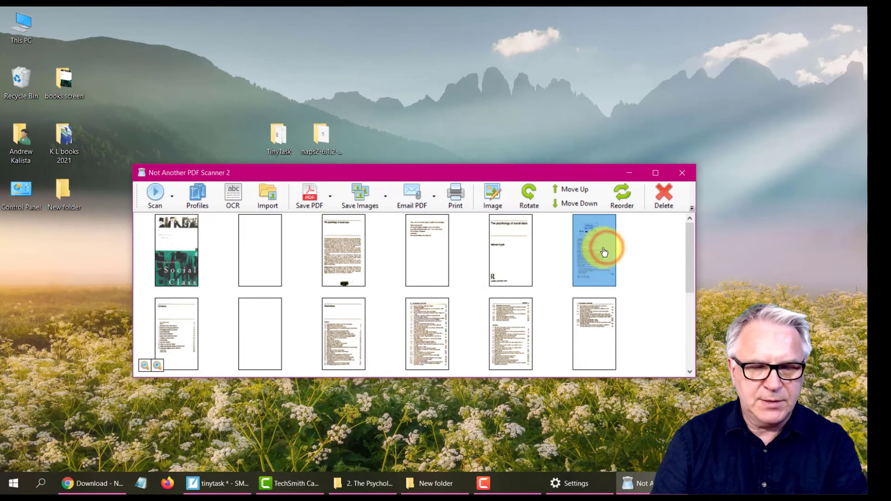
pyautogui.hotkey('ctrl', 'a')
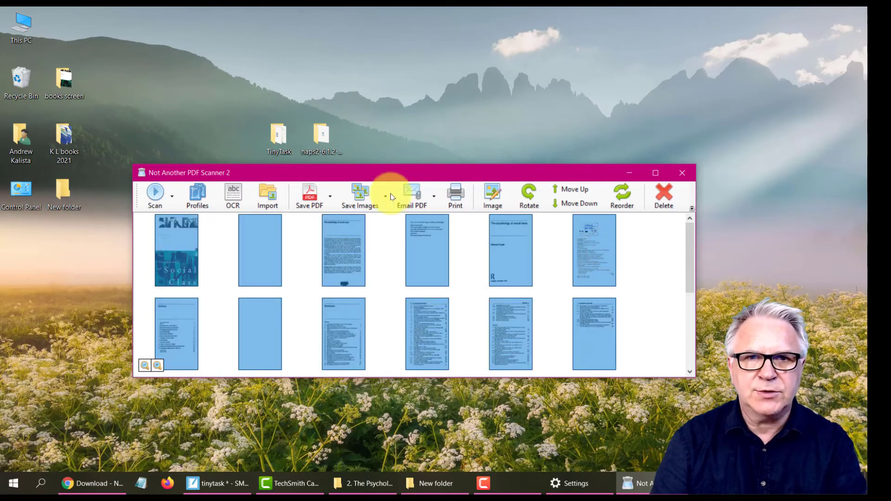
pyautogui.click(330, 194)
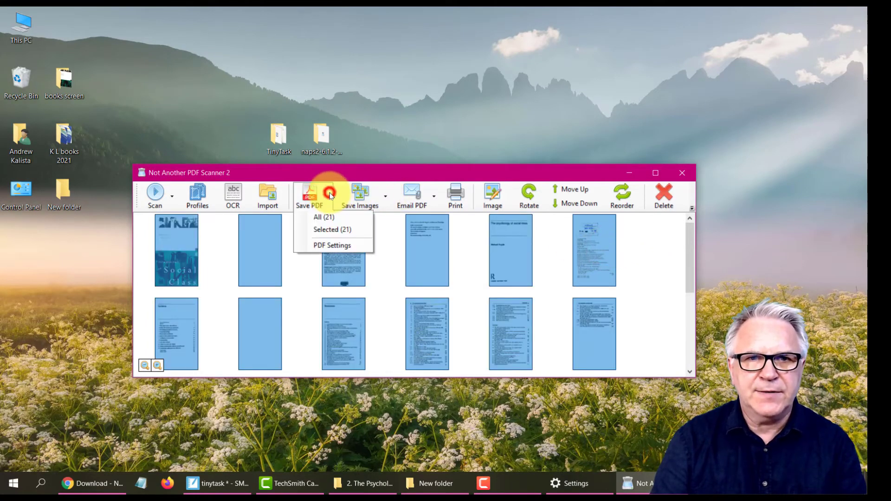
pyautogui.click(320, 246)
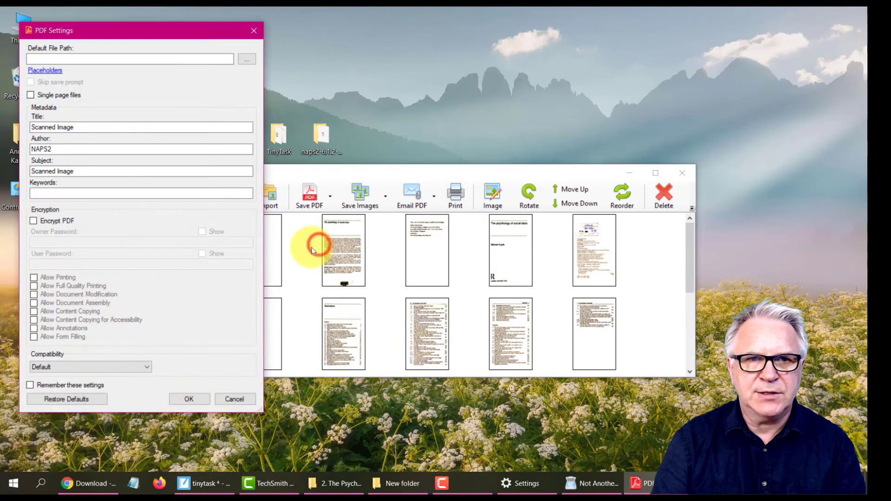
pyautogui.click(33, 222)
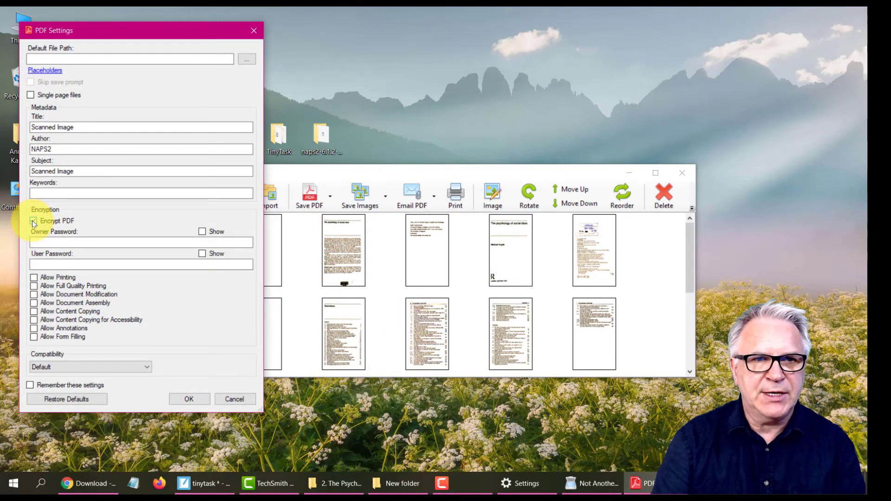
pyautogui.click(33, 220)
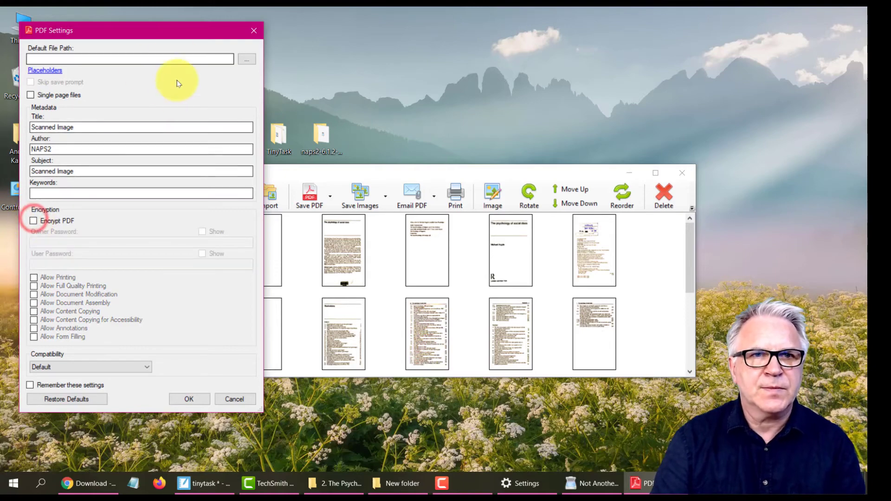
pyautogui.click(255, 32)
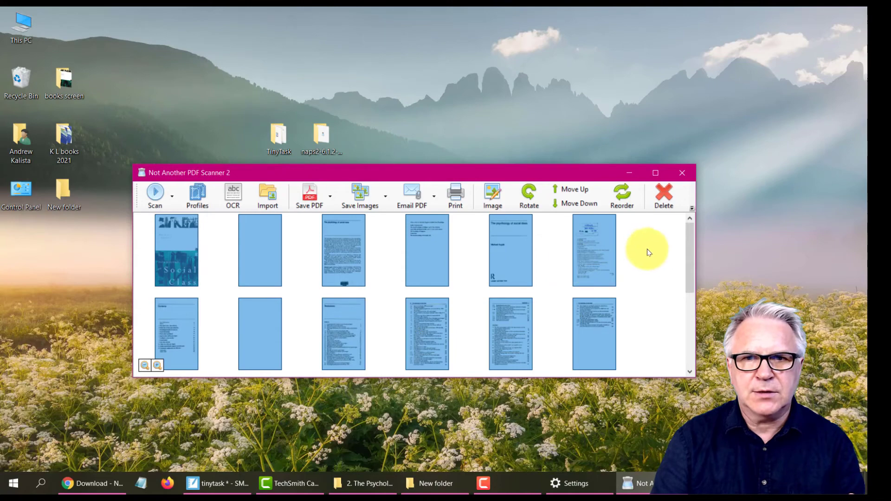
# - Save all 21 pages as book.pdf in Desktop\New folder
pyautogui.moveTo(644, 252); pyautogui.dragTo(545, 270)
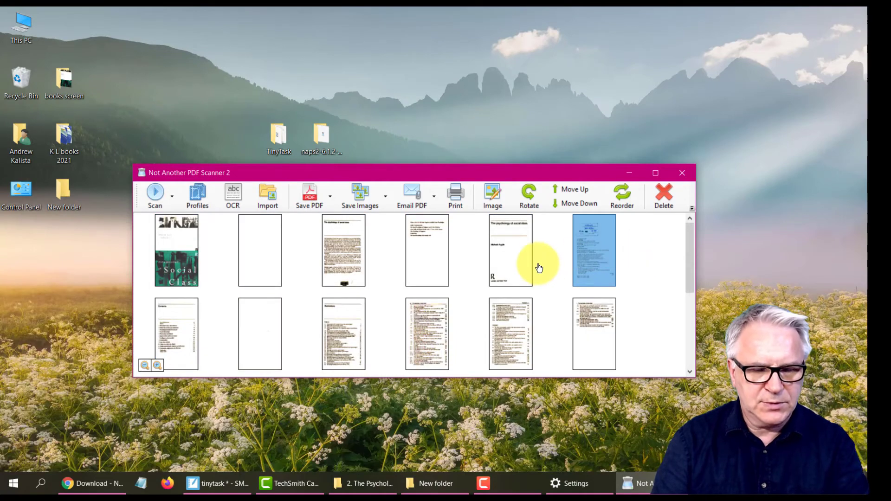
pyautogui.hotkey('ctrl', 'a')
pyautogui.click(311, 196)
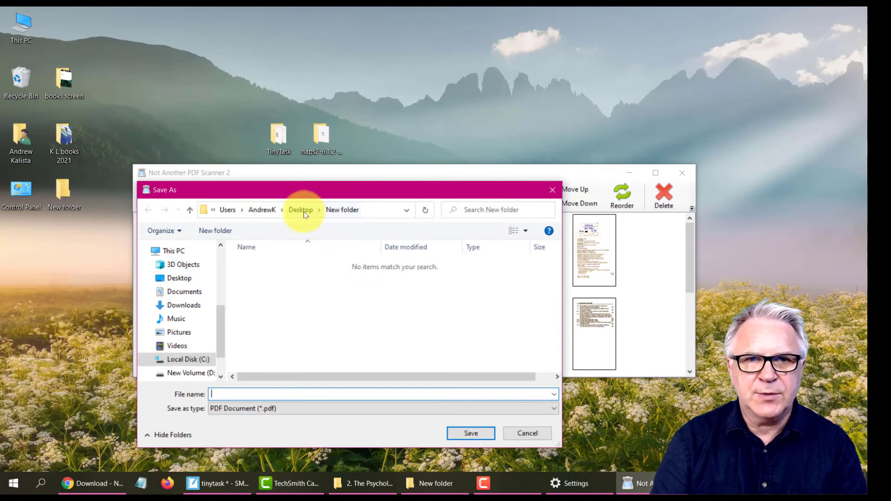
pyautogui.click(299, 209)
pyautogui.doubleClick(272, 299)
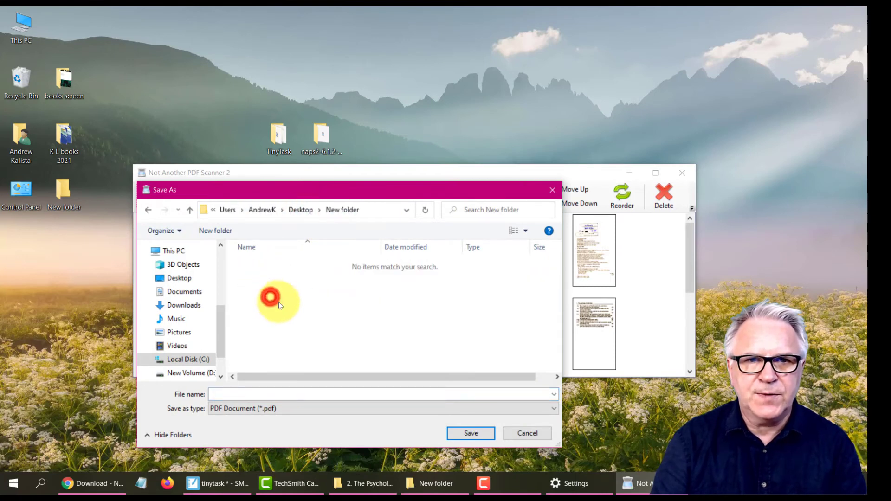
pyautogui.click(264, 395)
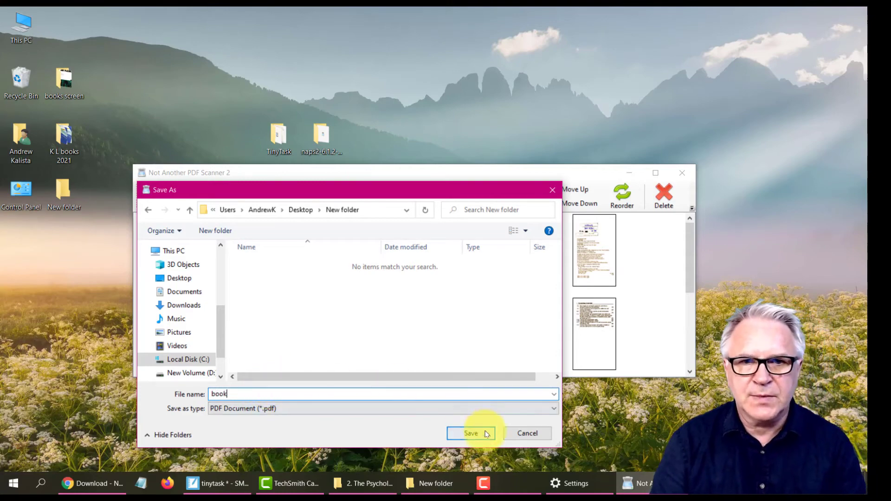
pyautogui.click(471, 434)
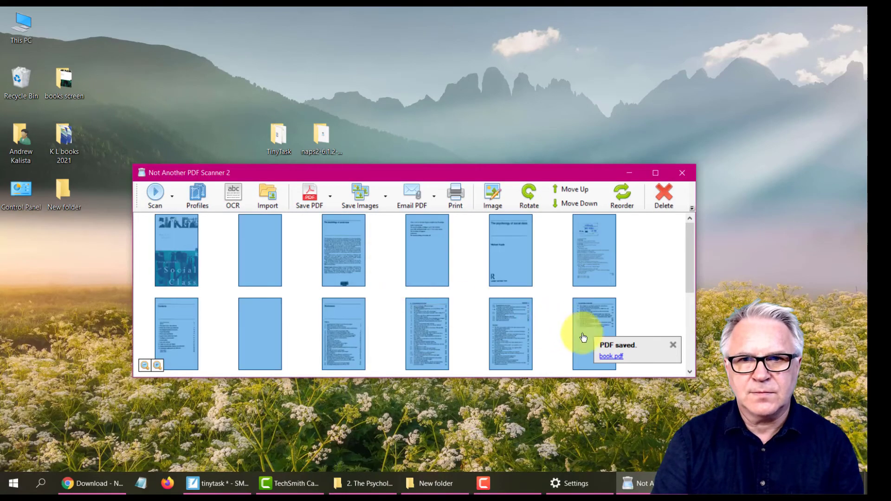
# - Open book.pdf from the desktop's New folder with Adobe Acrobat Reader DC
pyautogui.click(611, 358)
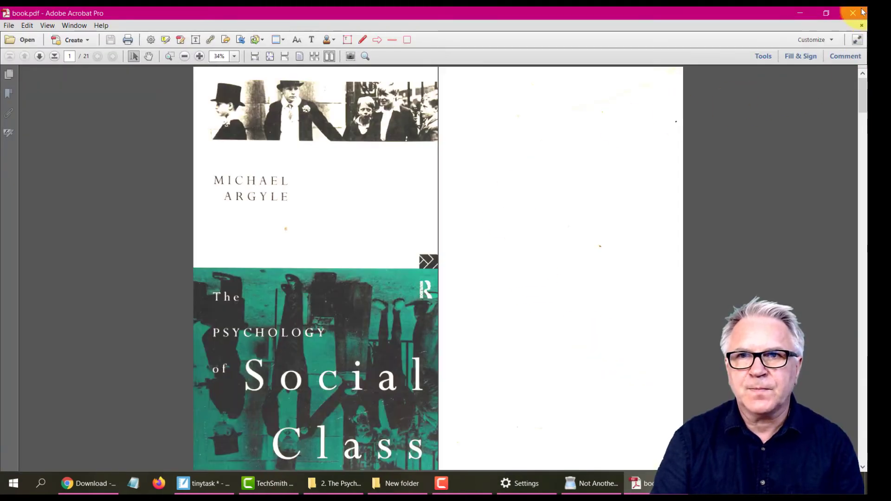
pyautogui.click(855, 13)
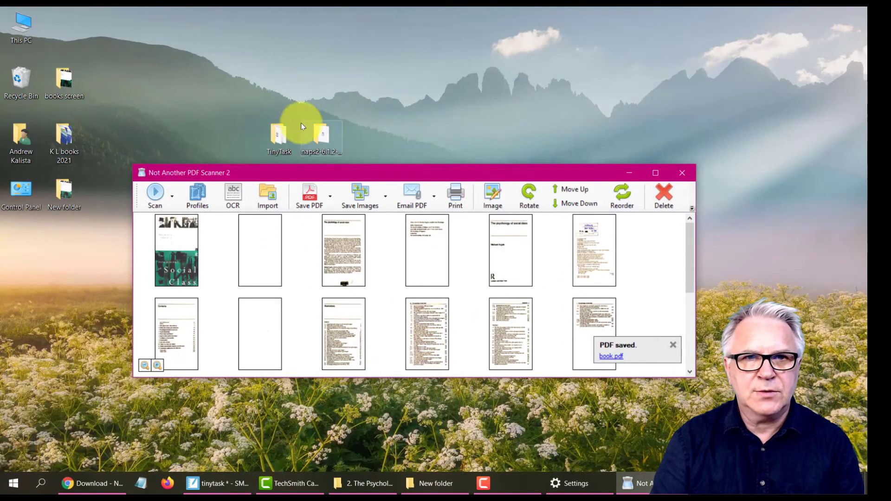
pyautogui.doubleClick(54, 184)
pyautogui.click(39, 200)
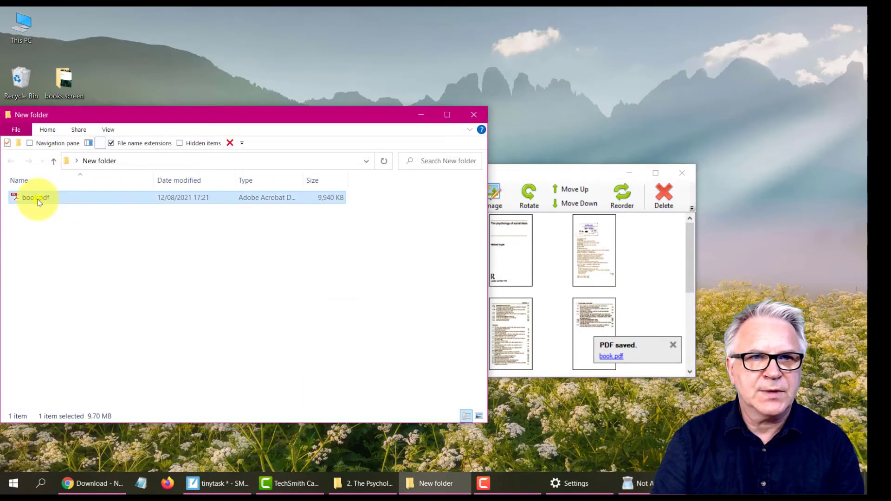
pyautogui.rightClick(38, 200)
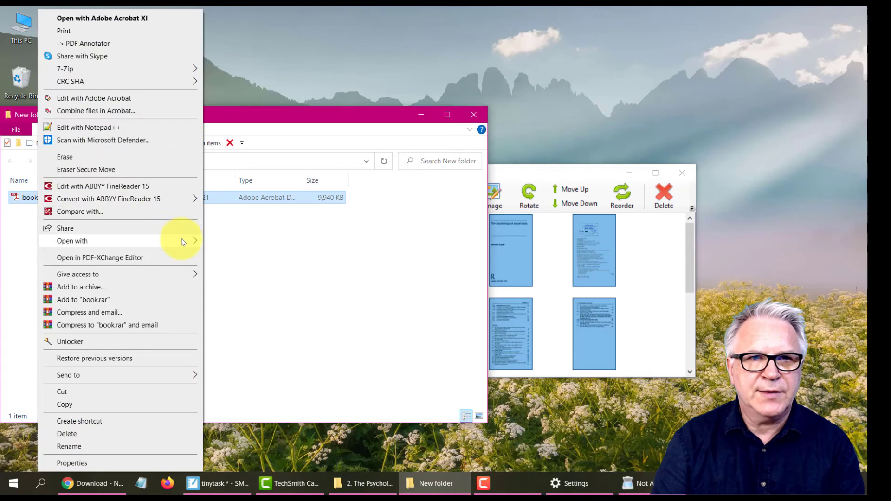
pyautogui.moveTo(181, 240)
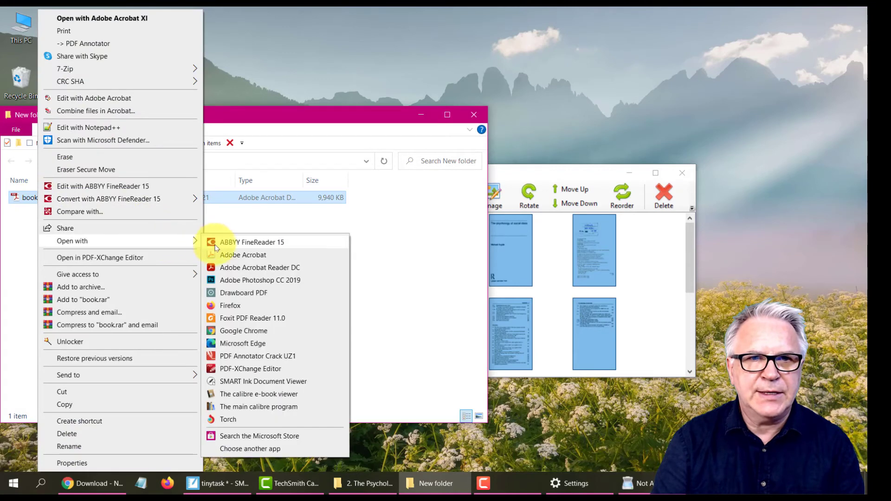
pyautogui.click(258, 269)
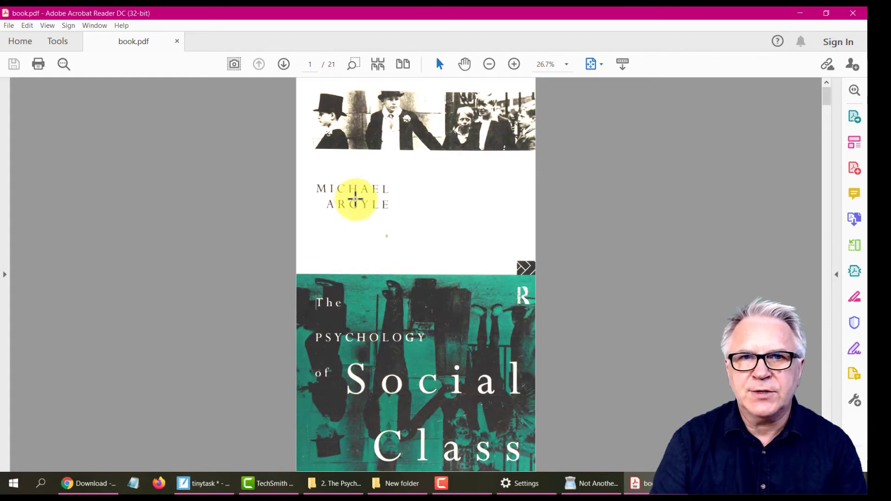
# - Fit the page to width, scroll to page 15, and select the social class paragraph's first four lines
pyautogui.scroll(-10, 356, 200)
pyautogui.scroll(-10, 357, 201)
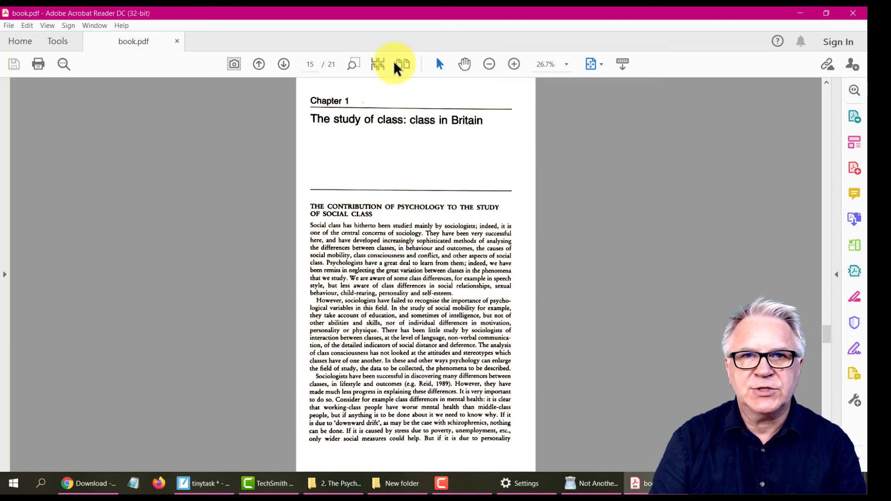
pyautogui.click(593, 65)
pyautogui.click(599, 88)
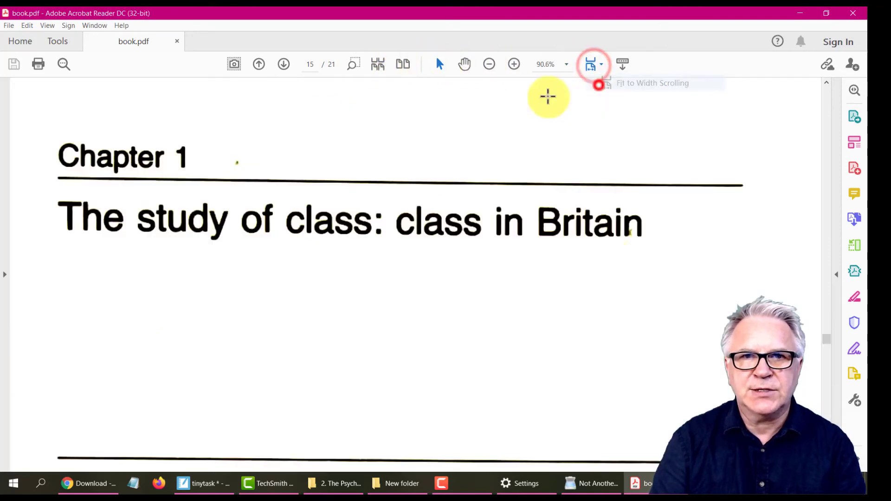
pyautogui.scroll(-5, 376, 200)
pyautogui.scroll(-3, 362, 184)
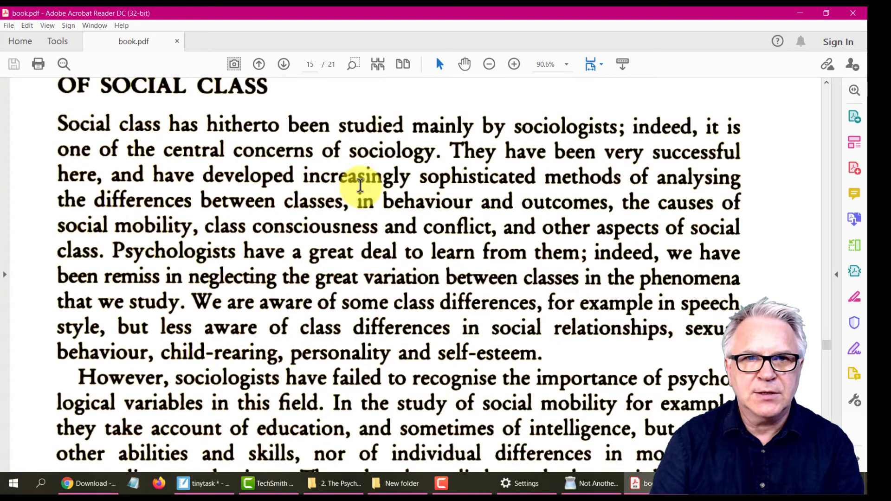
pyautogui.moveTo(59, 124); pyautogui.dragTo(344, 205)
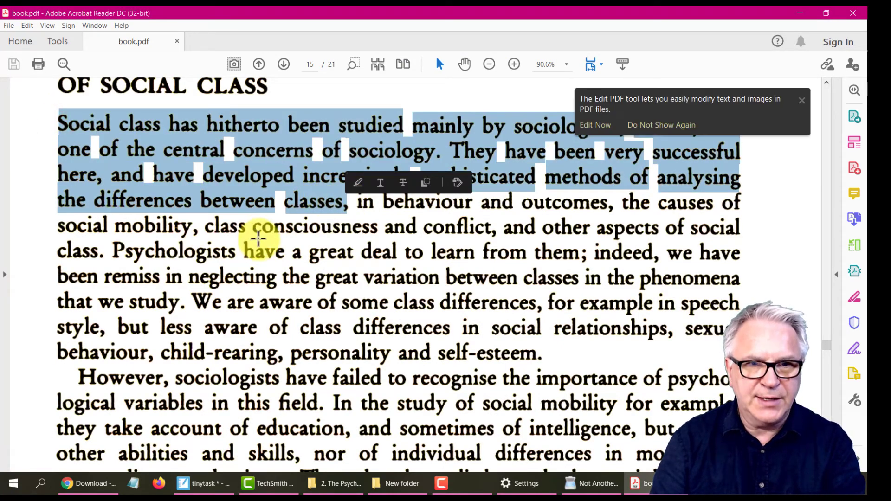
# - Paste the copied lines into a new Notepad window and cancel closing to keep them
pyautogui.click(134, 484)
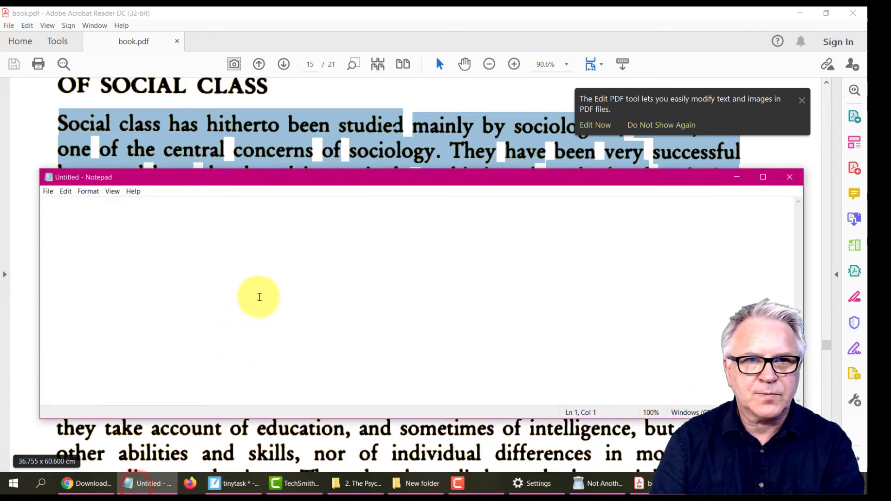
pyautogui.write('Social class has hitherto been studied mainly by sociologists; indeed,it is one of the central concerns of sociology. They have been very successful here, and have developed increasingly sophisticated methods of analysing the differences between classes,')
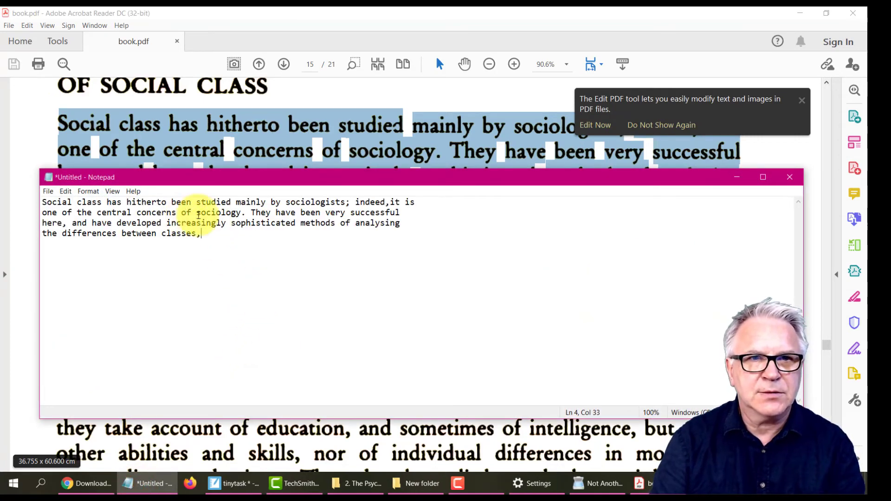
pyautogui.click(791, 178)
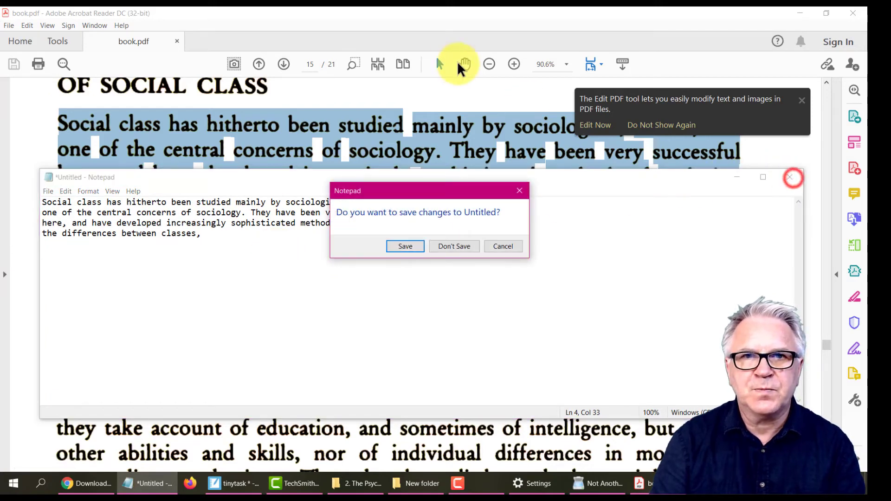
pyautogui.click(501, 247)
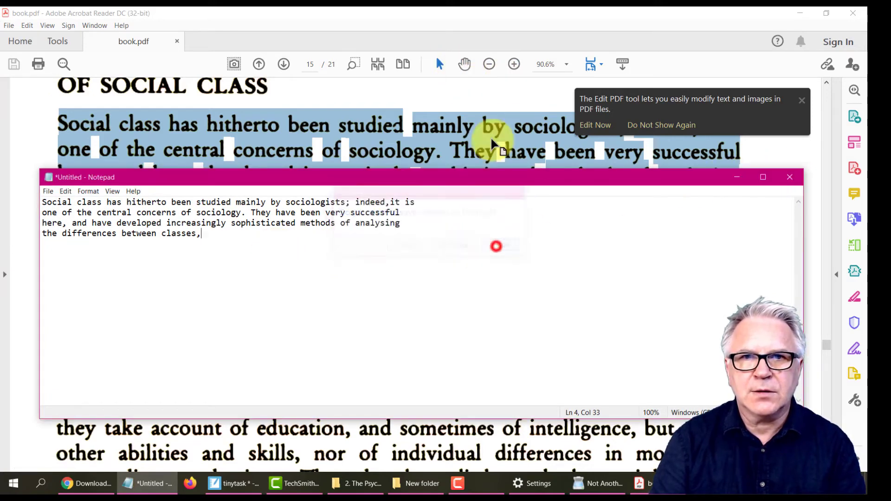
# - Switch book.pdf to two-page view, scroll to pages 19–20, and dismiss the Edit PDF tip
pyautogui.click(403, 63)
pyautogui.click(367, 212)
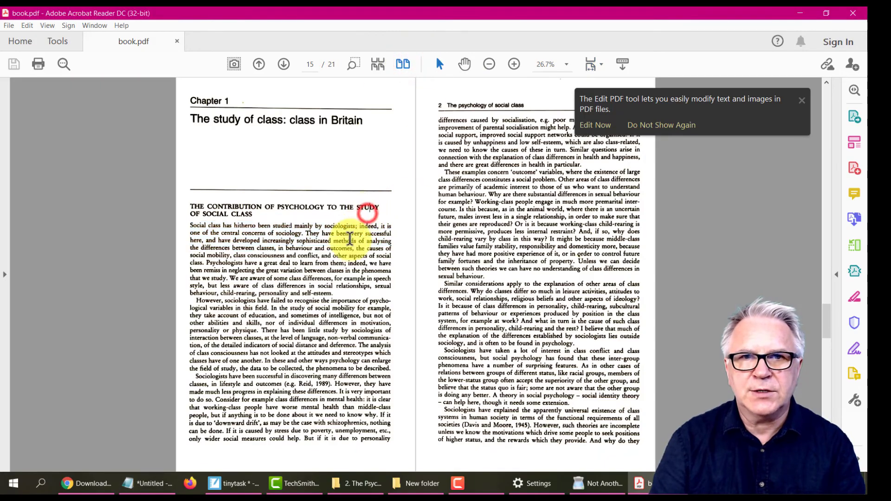
pyautogui.scroll(-3, 350, 238)
pyautogui.click(803, 101)
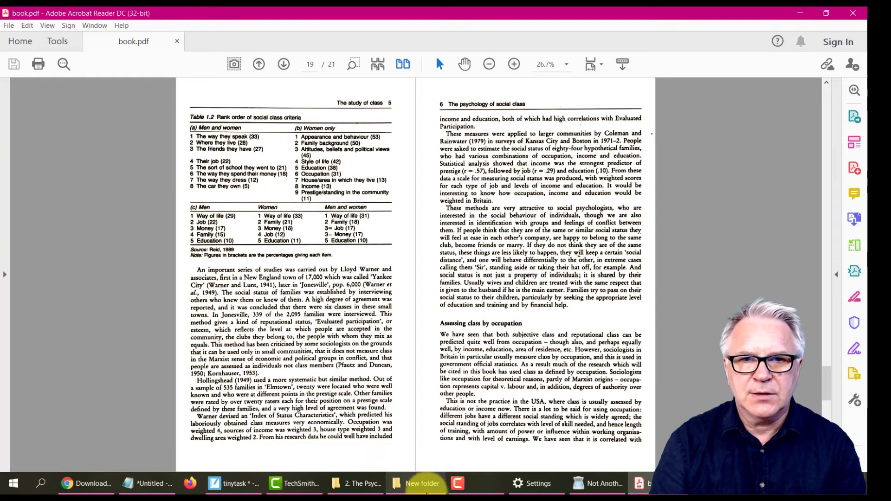
pyautogui.click(597, 485)
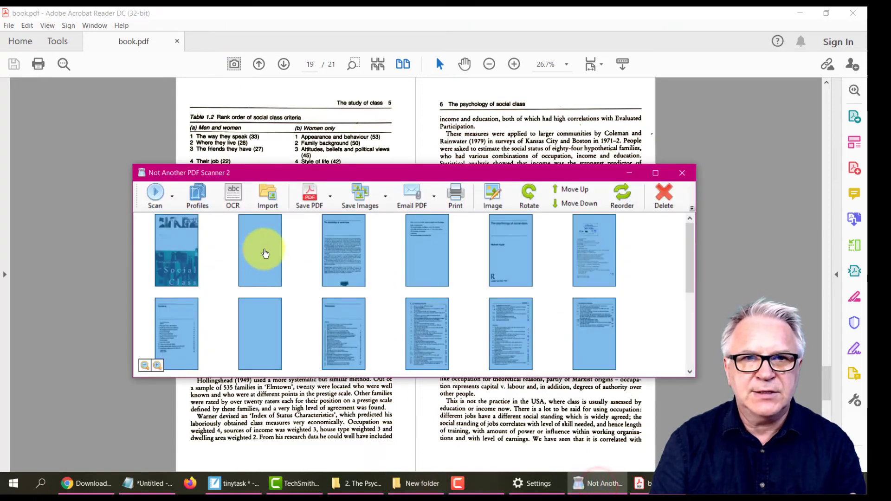
# - Delete the blank second page
pyautogui.click(298, 245)
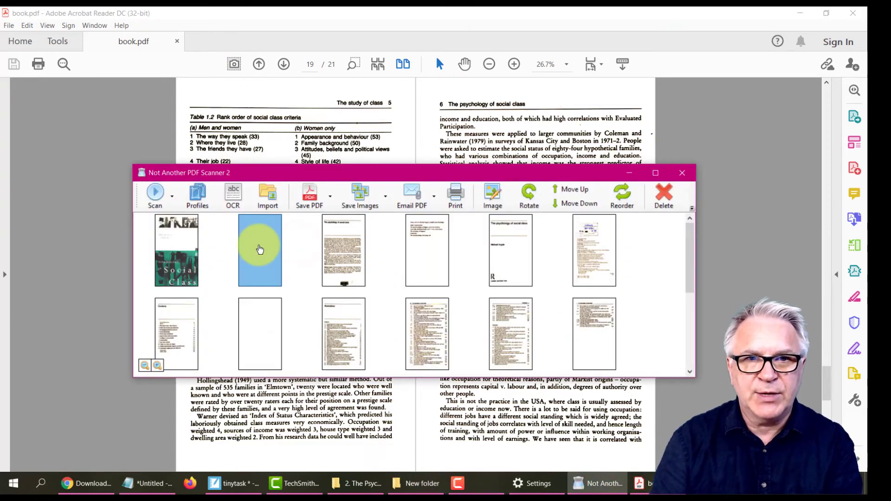
pyautogui.rightClick(259, 243)
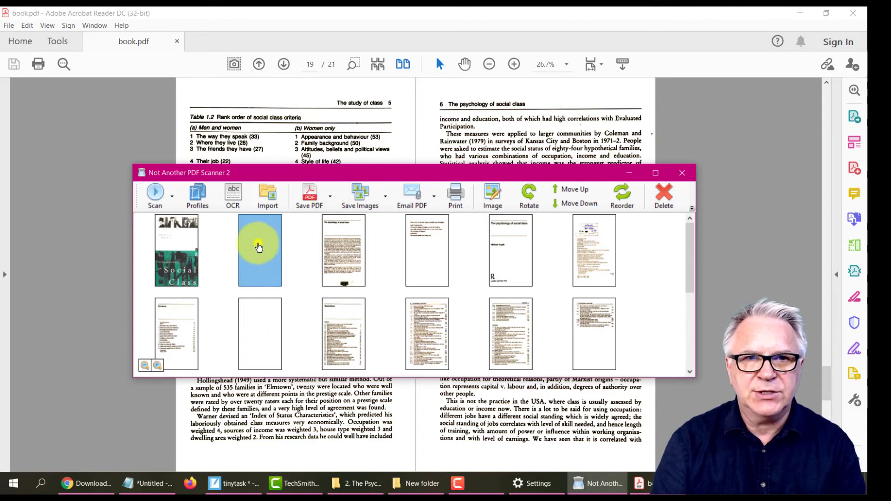
pyautogui.click(291, 306)
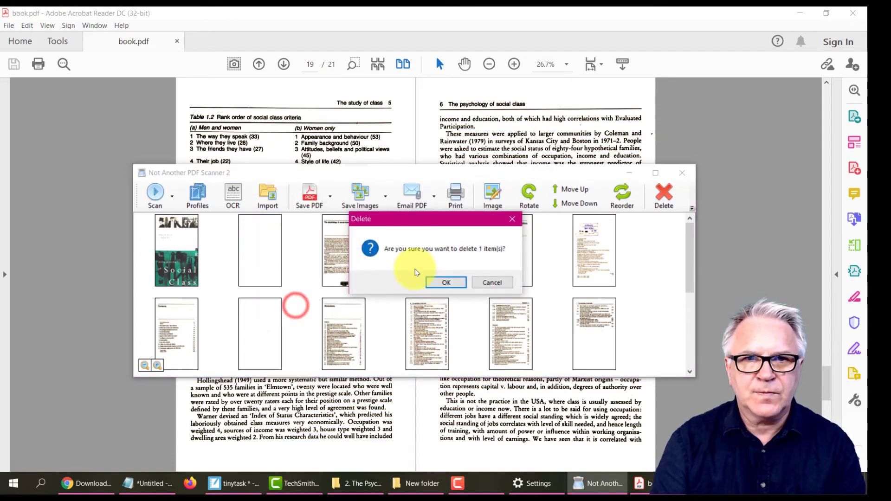
pyautogui.click(436, 283)
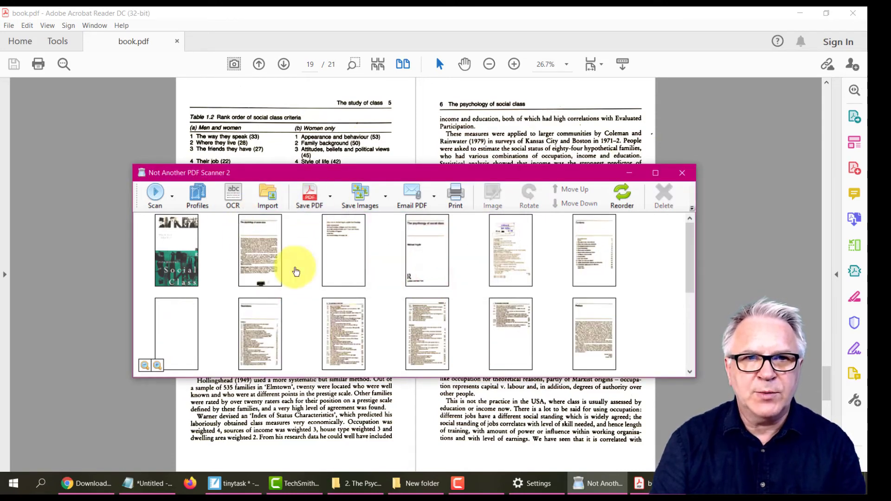
# - Save all remaining pages as book2.pdf in the New folder
pyautogui.click(176, 245)
pyautogui.hotkey('ctrl', 'a')
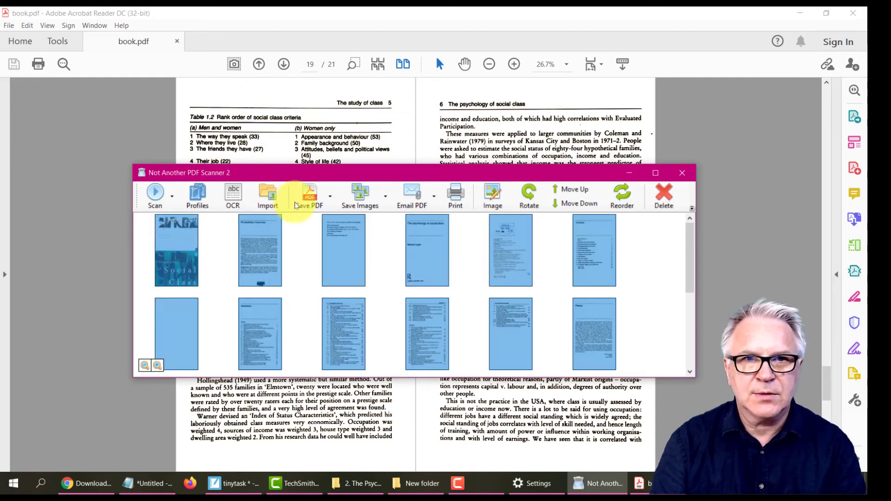
pyautogui.click(310, 198)
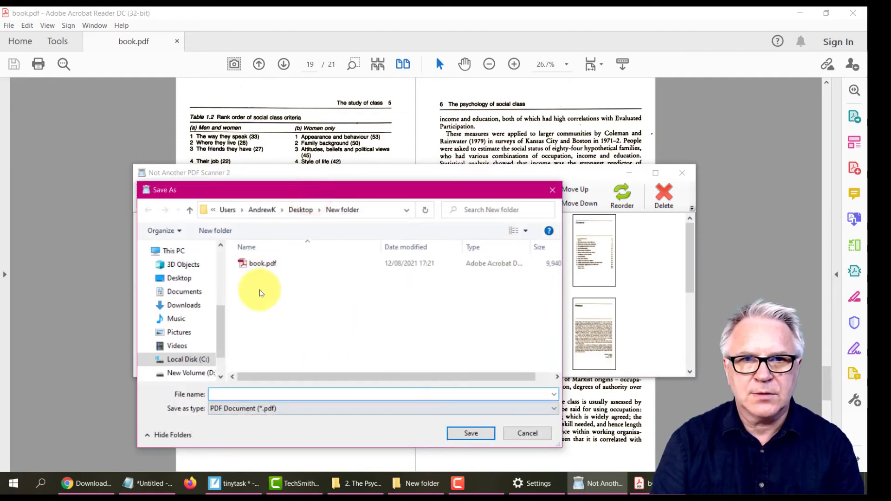
pyautogui.click(254, 263)
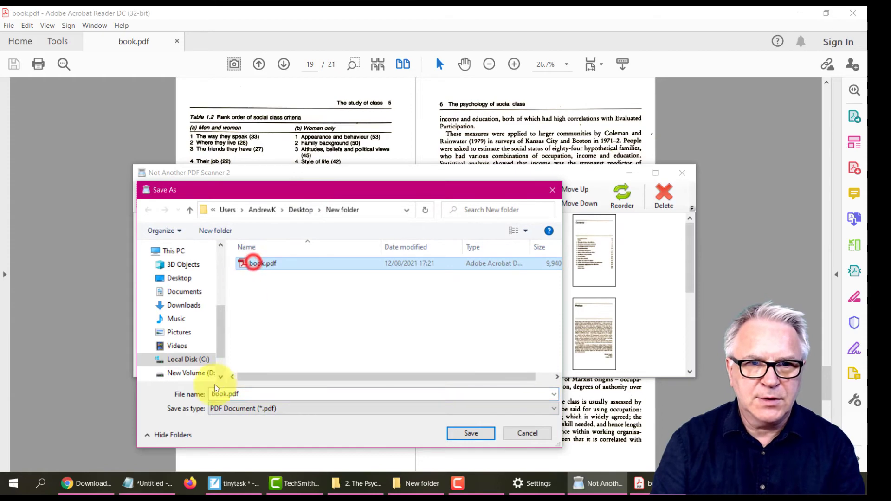
pyautogui.doubleClick(223, 394)
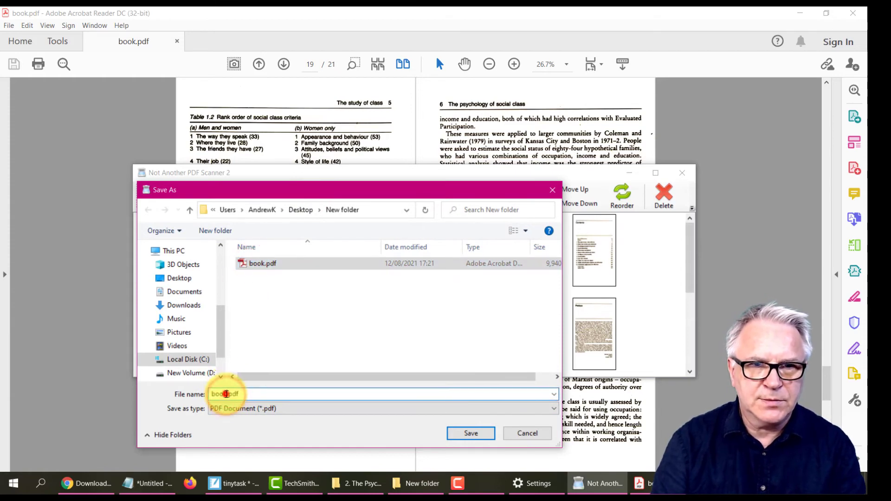
pyautogui.write('2')
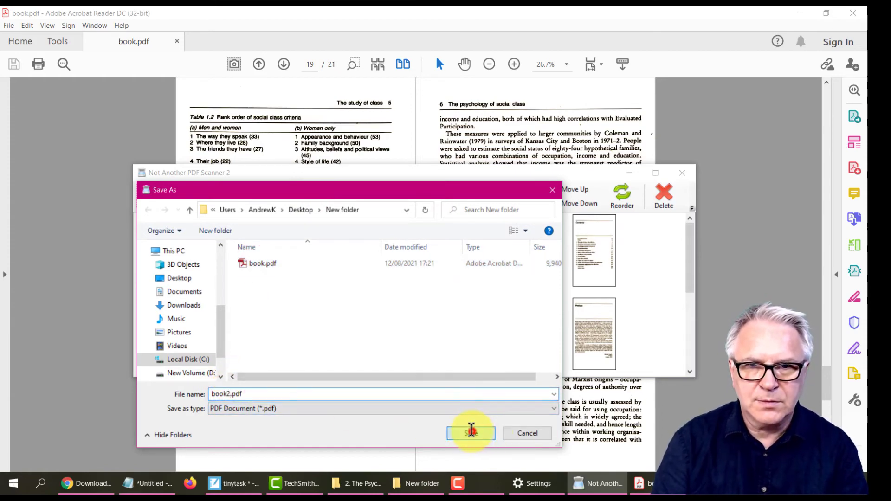
pyautogui.click(470, 432)
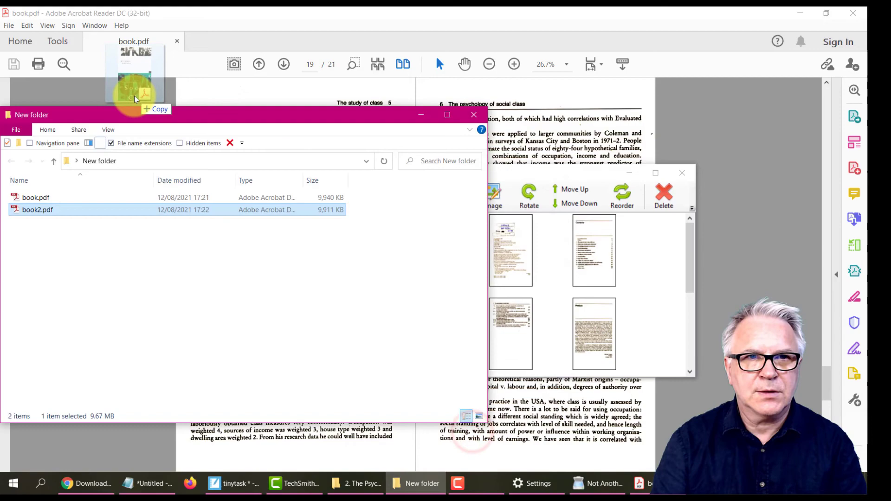
# - Open book2.pdf in Acrobat Reader in two-page view and scroll through all 20 pages
pyautogui.moveTo(135, 90); pyautogui.dragTo(136, 94)
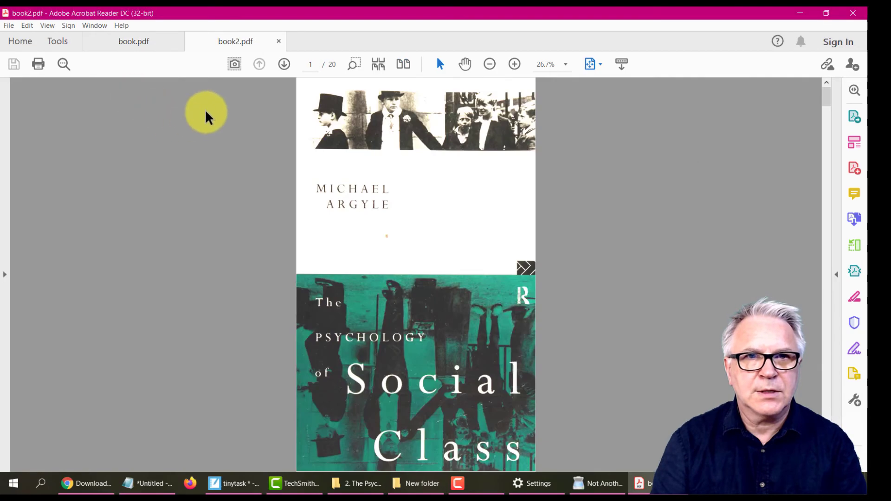
pyautogui.click(404, 64)
pyautogui.scroll(-6, 415, 243)
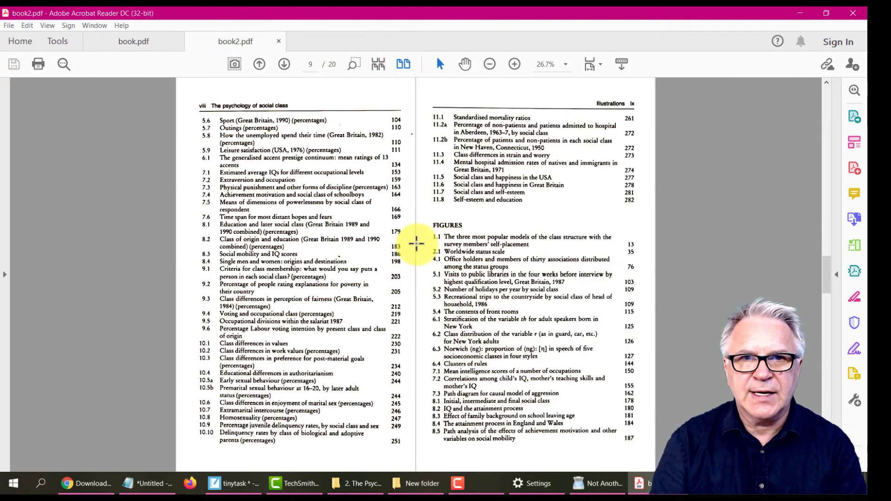
pyautogui.scroll(-2, 417, 243)
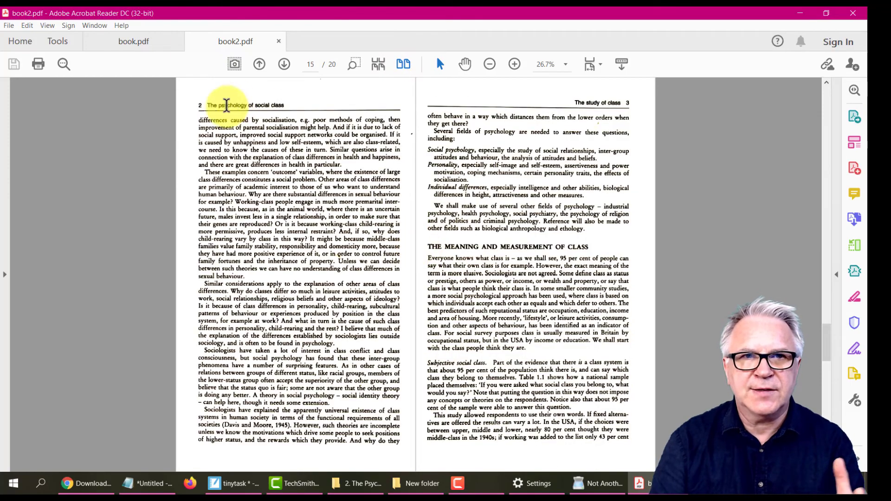
pyautogui.scroll(-1, 301, 139)
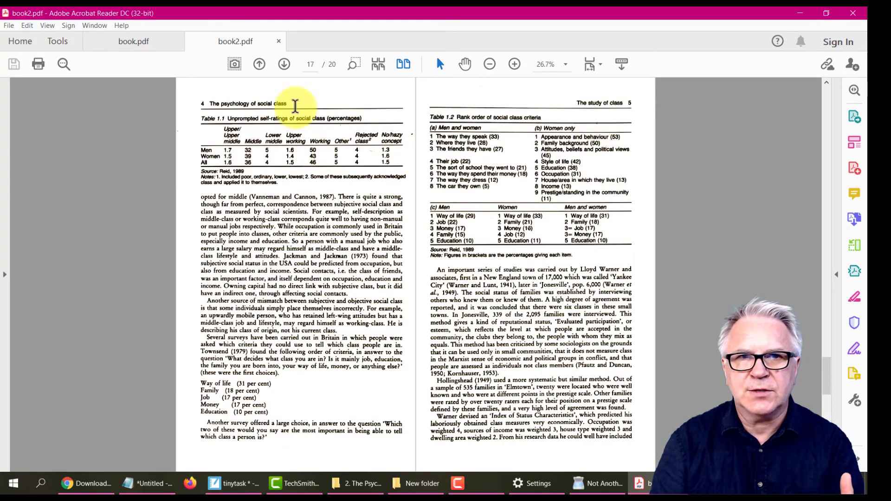
pyautogui.scroll(-1, 357, 181)
pyautogui.scroll(-1, 356, 184)
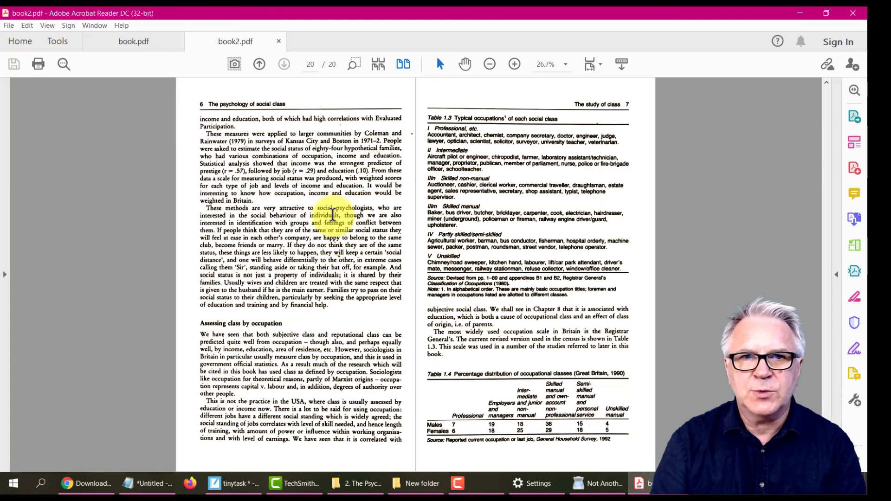
pyautogui.scroll(15, 332, 215)
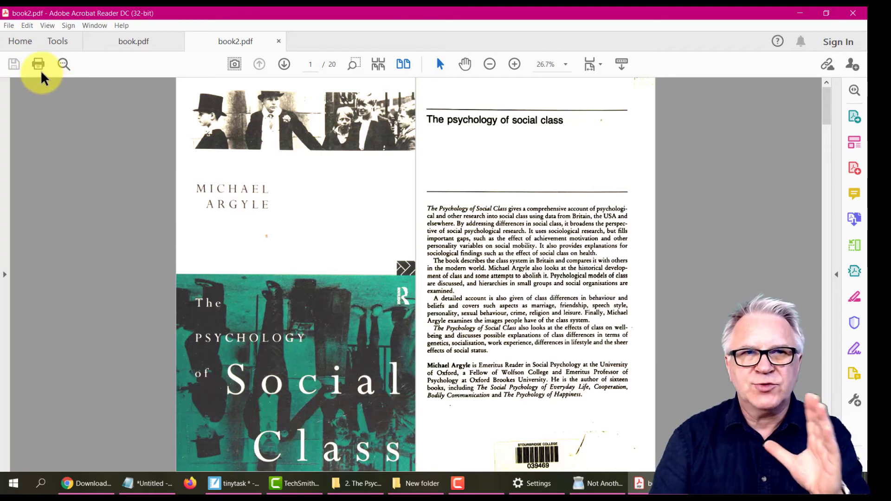
pyautogui.click(8, 26)
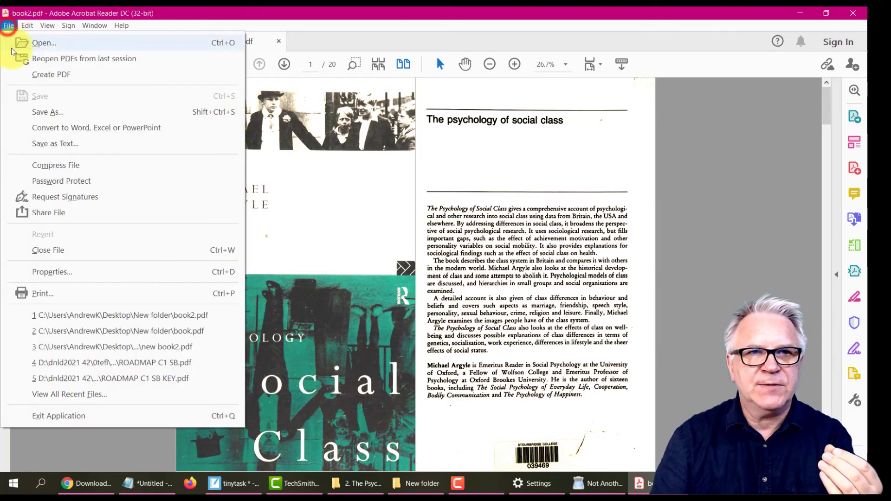
pyautogui.click(69, 270)
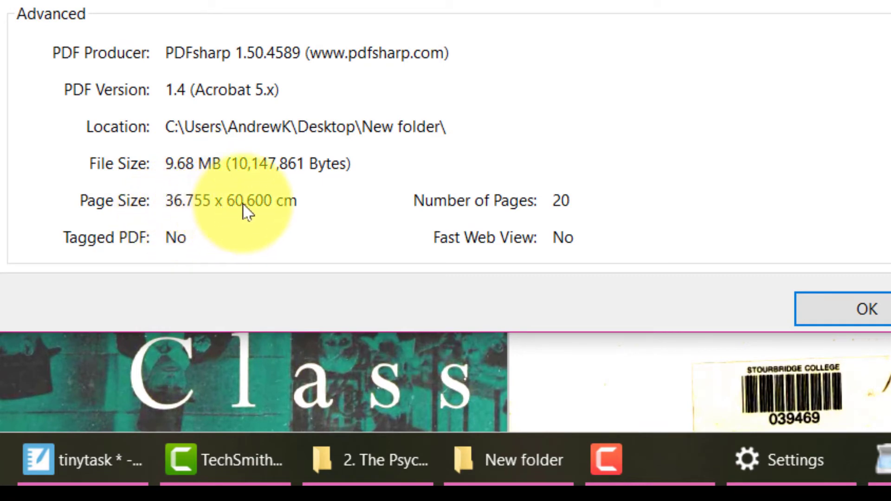
pyautogui.click(856, 316)
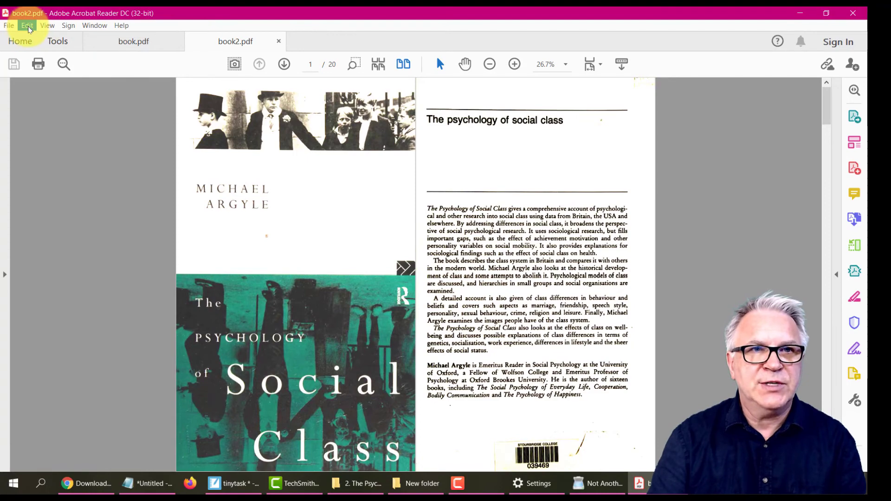
# - Print book2.pdf to the Adobe PDF printer with Shrink oversized pages, scaling to 46%
pyautogui.click(39, 65)
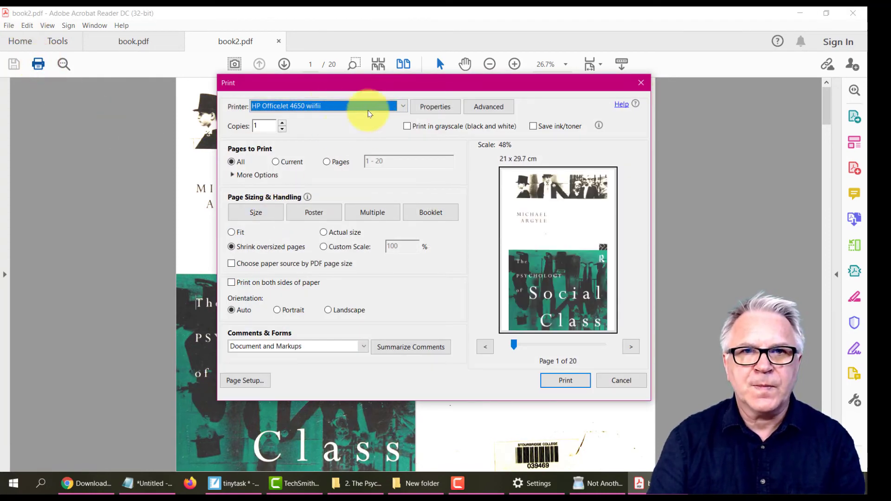
pyautogui.click(403, 106)
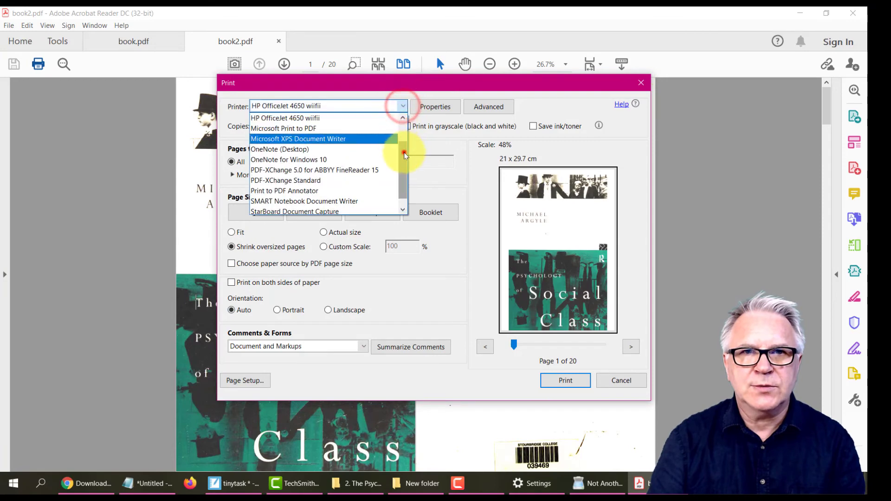
pyautogui.scroll(2, 400, 144)
pyautogui.click(325, 119)
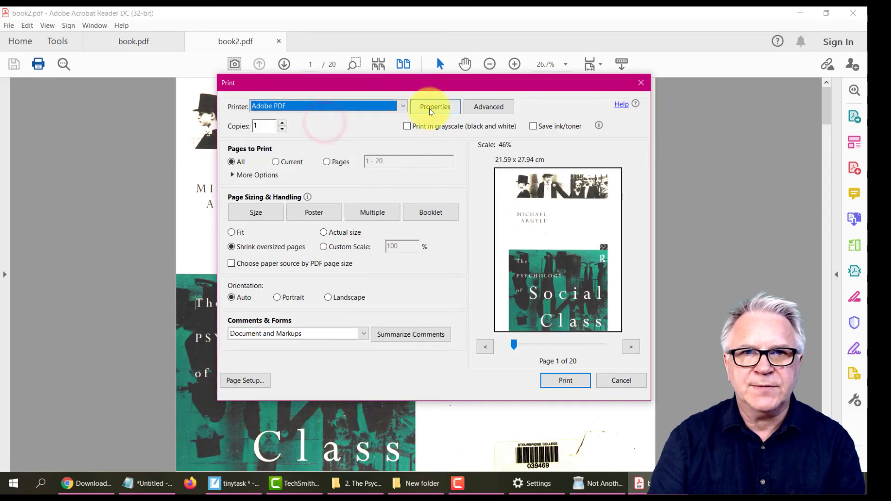
pyautogui.click(325, 233)
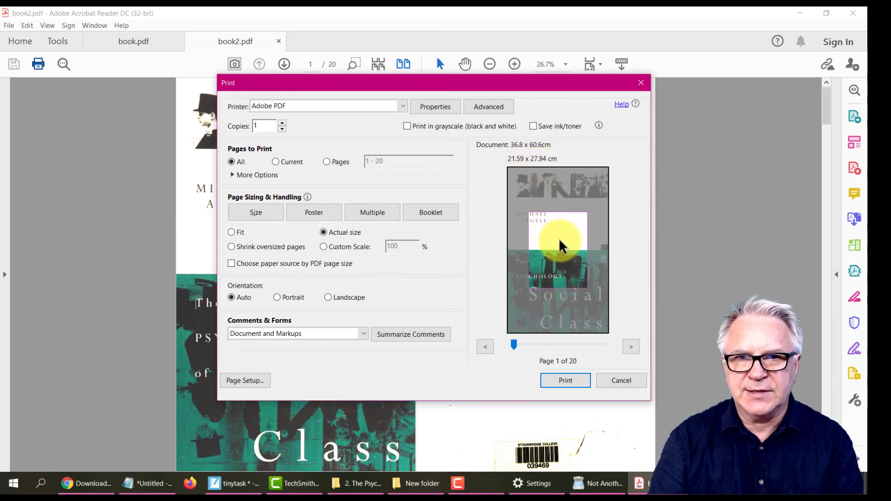
pyautogui.click(234, 246)
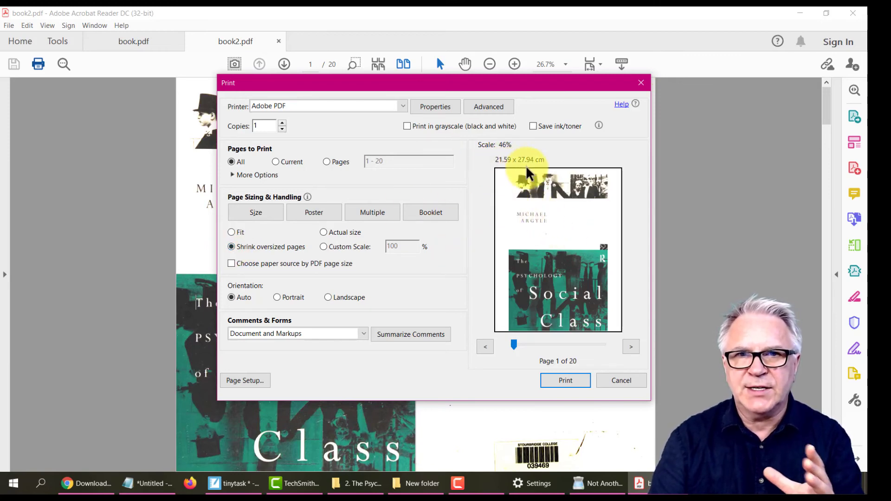
# - Set the Adobe PDF printer's page size to A4 (21 x 29.7 cm, 49% scale)
pyautogui.click(432, 107)
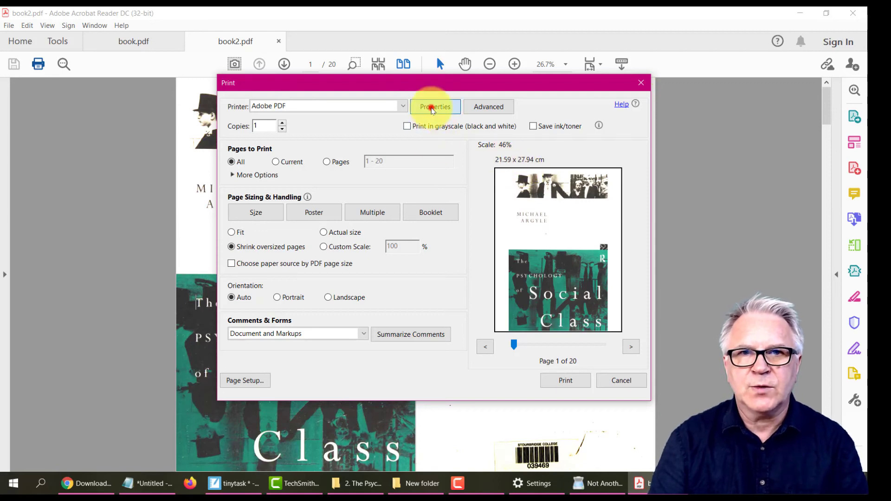
pyautogui.click(373, 219)
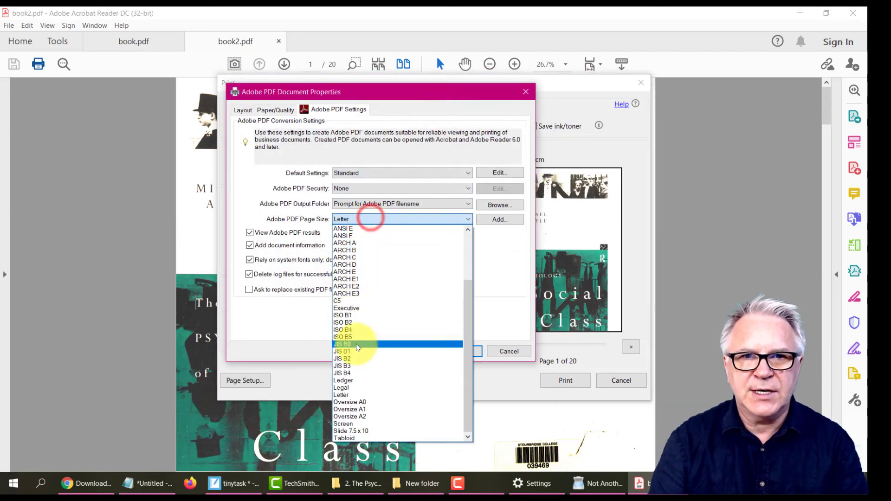
pyautogui.scroll(3, 347, 279)
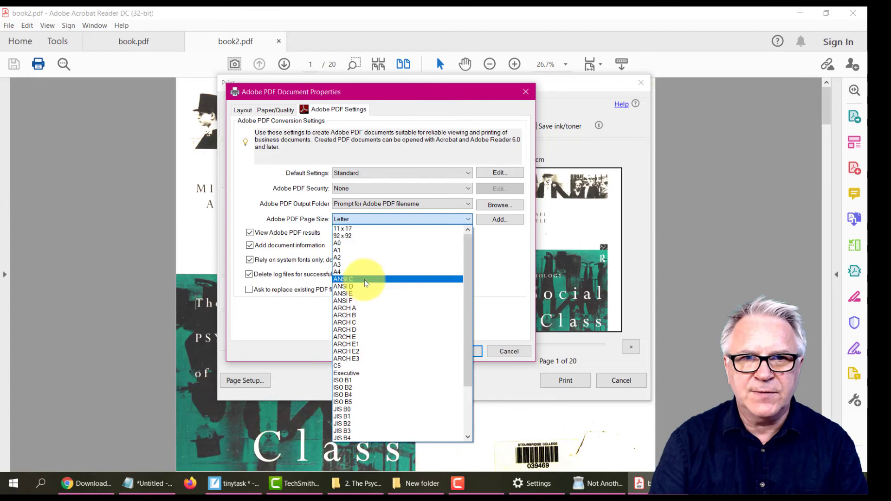
pyautogui.click(346, 272)
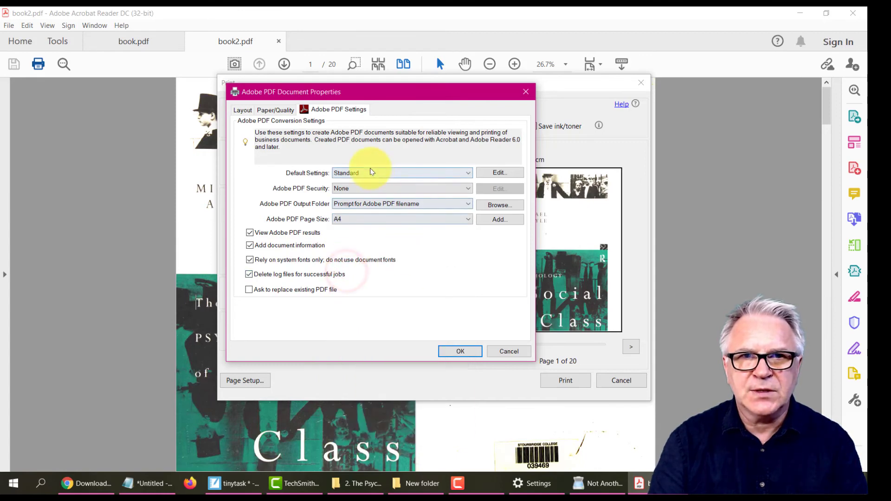
pyautogui.click(449, 352)
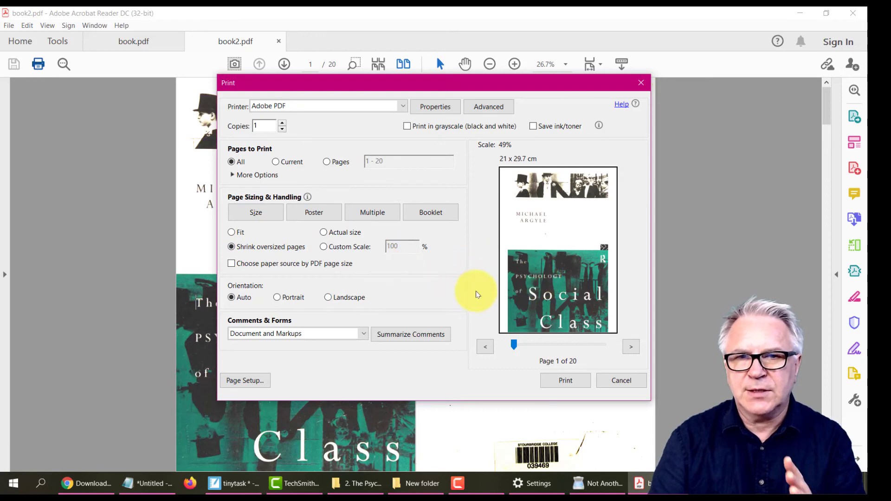
# - Compare Actual size against Shrink oversized pages, keep shrinking, and print to PDF
pyautogui.click(324, 233)
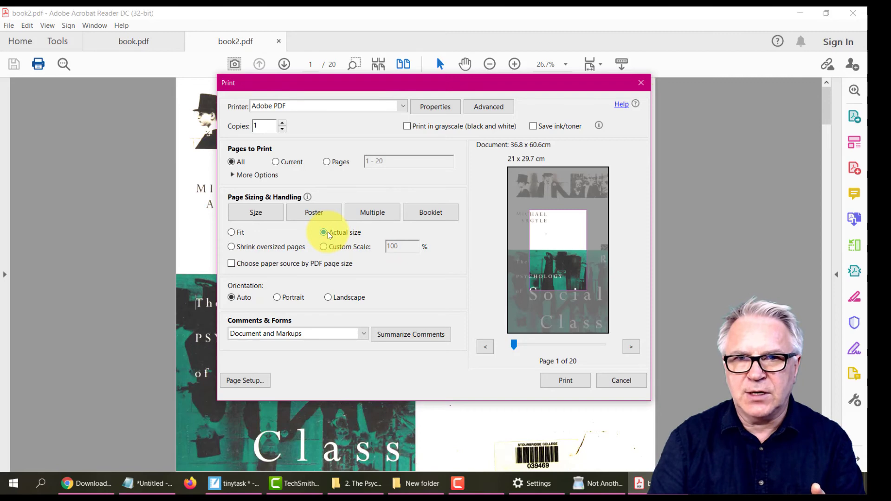
pyautogui.click(233, 246)
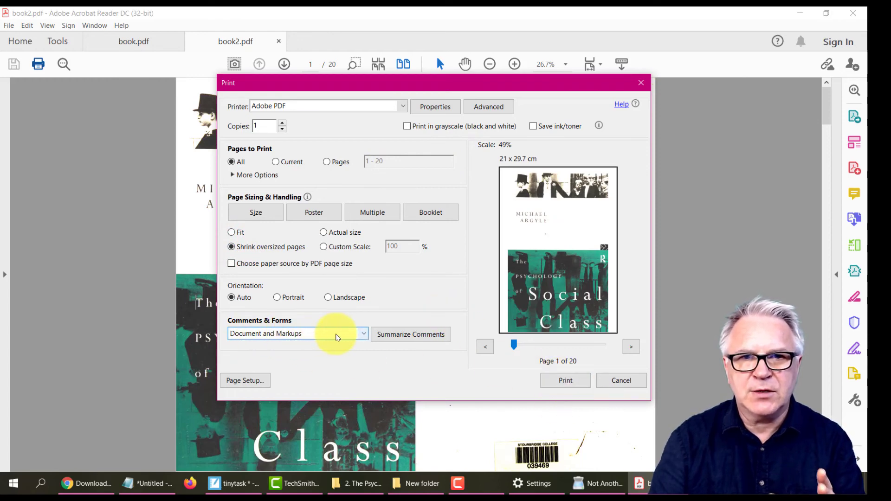
pyautogui.click(566, 381)
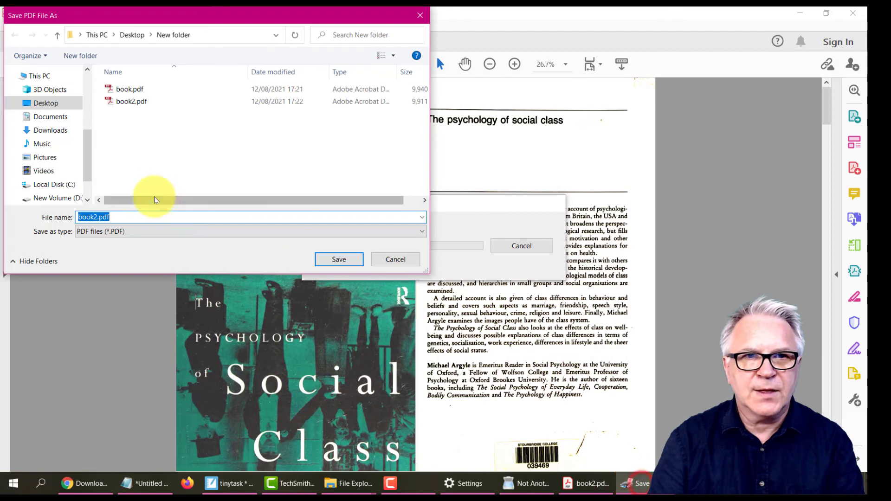
# - Save the printed output as book3.pdf in New folder and return to the book2.pdf window
pyautogui.click(95, 218)
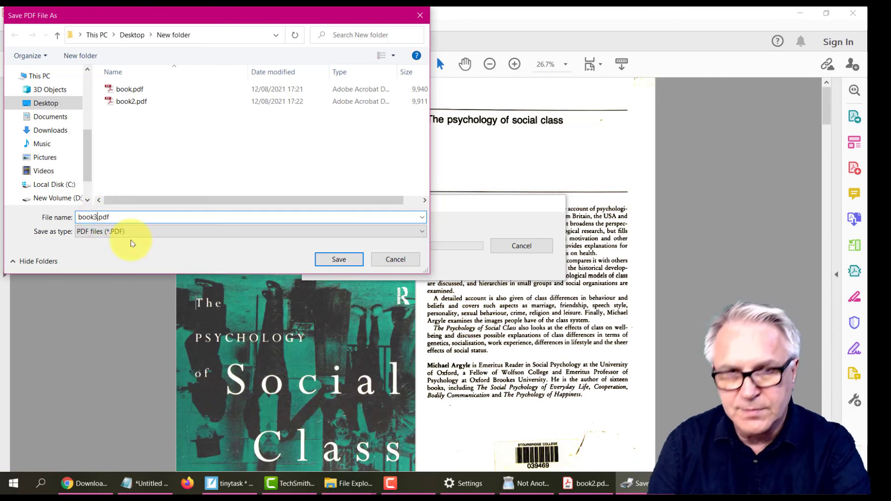
pyautogui.click(331, 260)
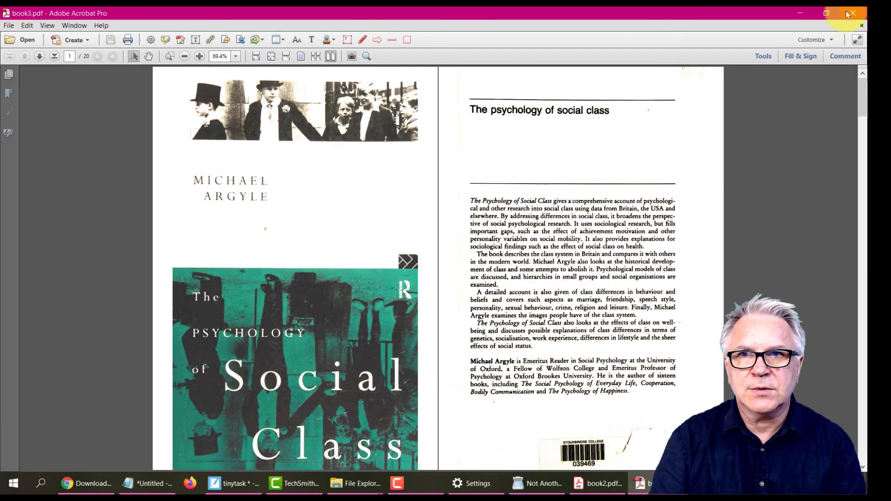
pyautogui.click(598, 484)
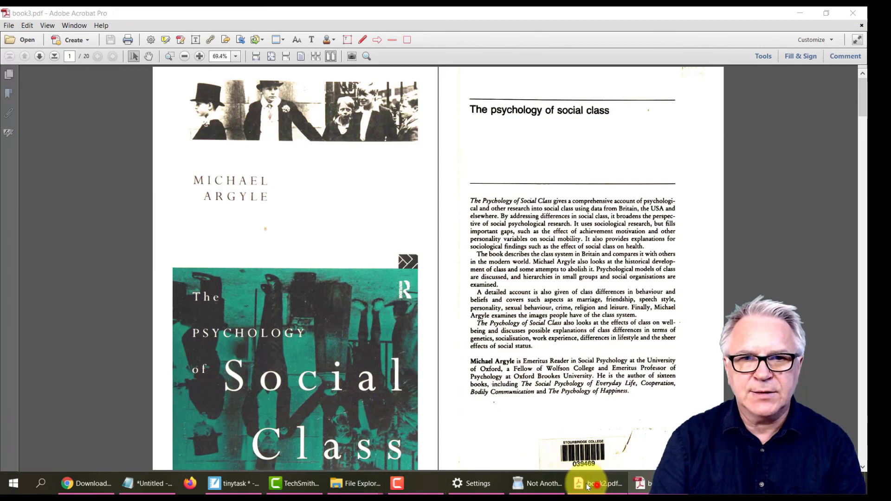
# - Open book3.pdf from New folder in Acrobat Reader and inspect it as two-page spreads
pyautogui.click(364, 483)
pyautogui.click(395, 441)
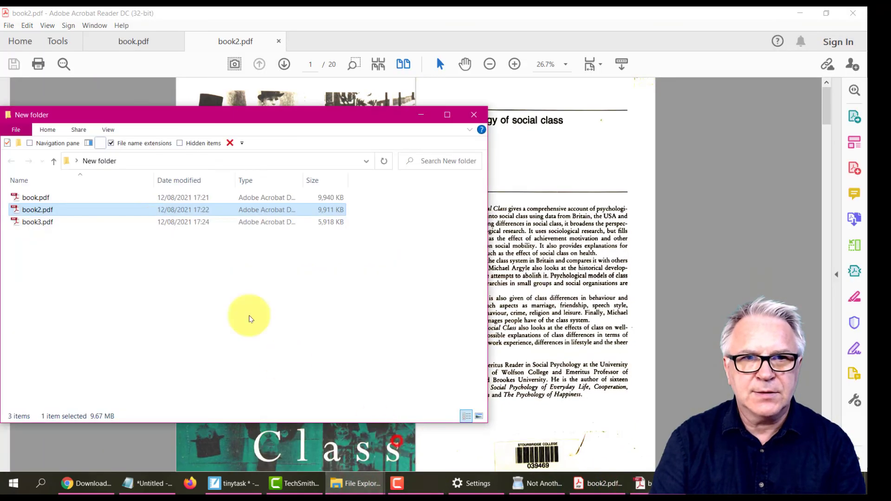
pyautogui.moveTo(38, 221); pyautogui.dragTo(165, 93)
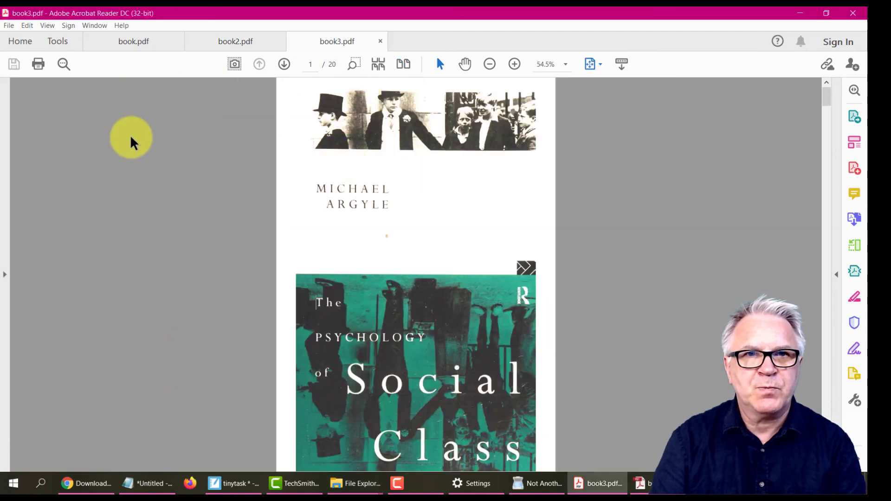
pyautogui.click(403, 64)
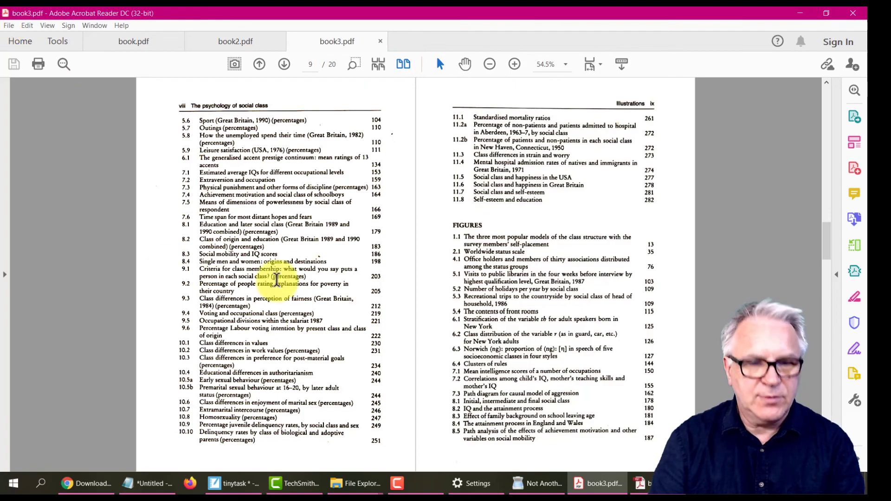
pyautogui.scroll(3, 247, 296)
pyautogui.scroll(5, 135, 283)
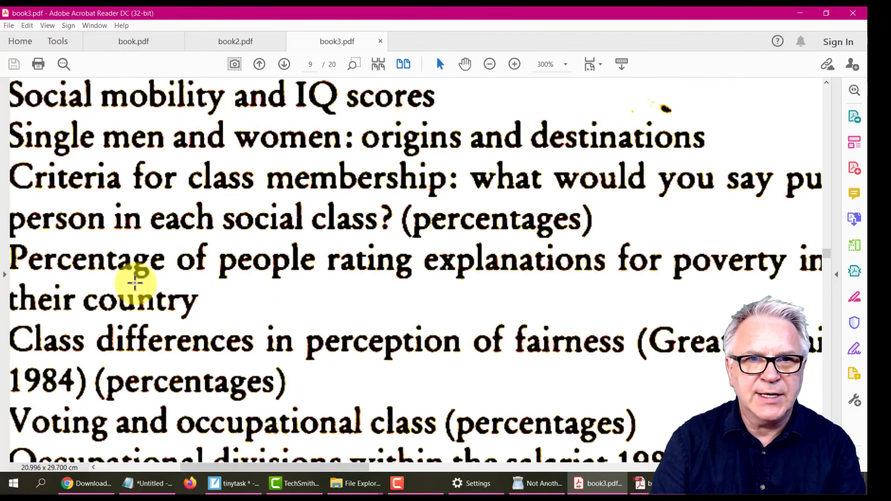
pyautogui.scroll(-8, 134, 283)
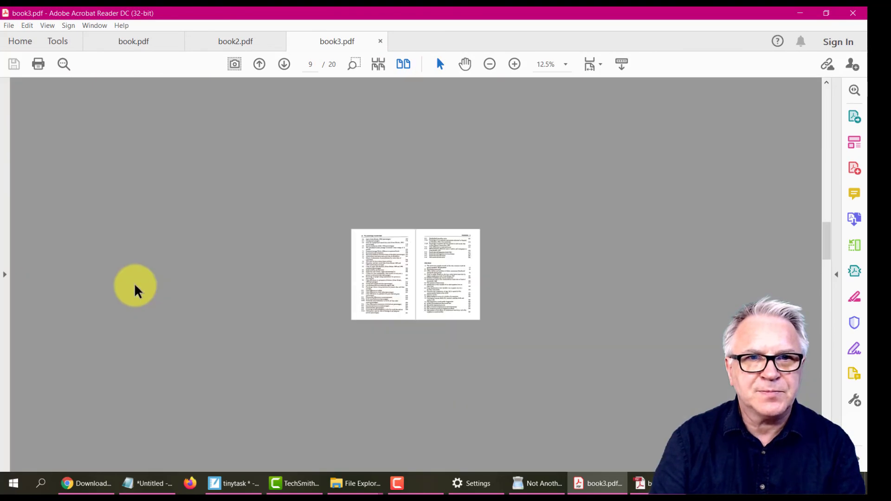
pyautogui.scroll(4, 134, 265)
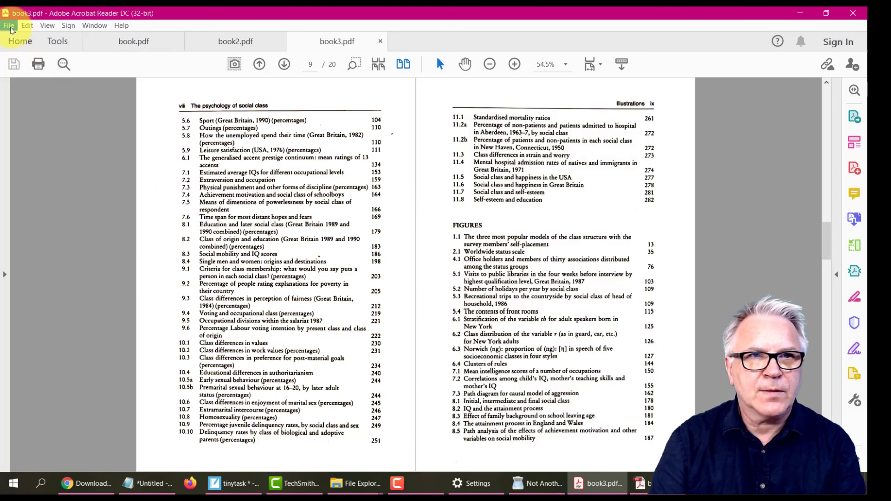
# - Check book3.pdf's document properties: A4 pages, 5.78 MB
pyautogui.click(9, 26)
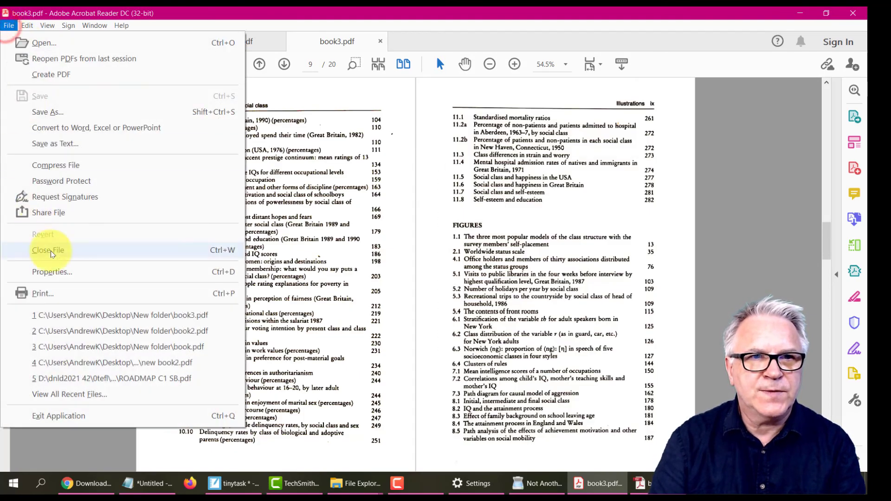
pyautogui.click(59, 272)
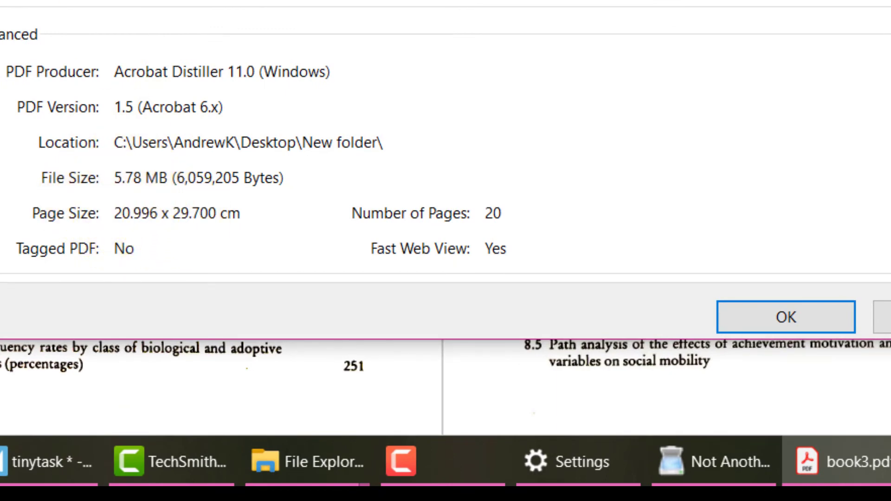
pyautogui.press('Return')
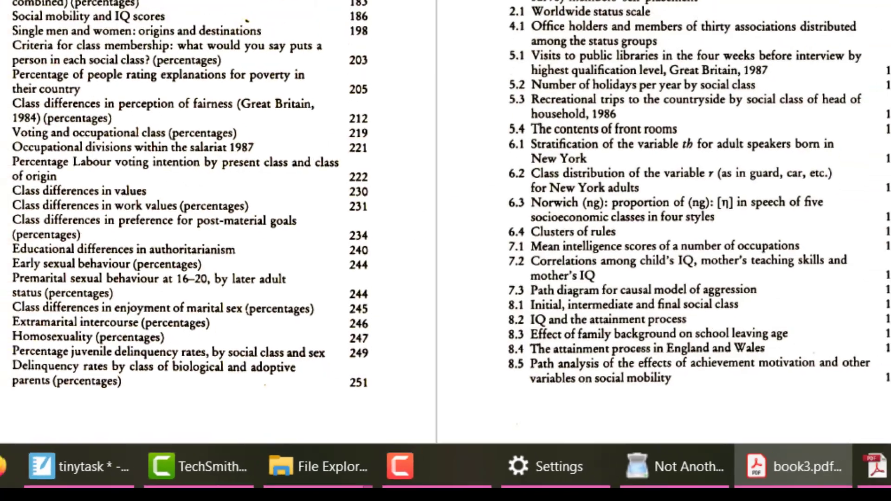
# - Check book2.pdf's document properties for comparison: 36.8 x 60.6 cm pages, 9.68 MB
pyautogui.click(227, 9)
pyautogui.click(10, 27)
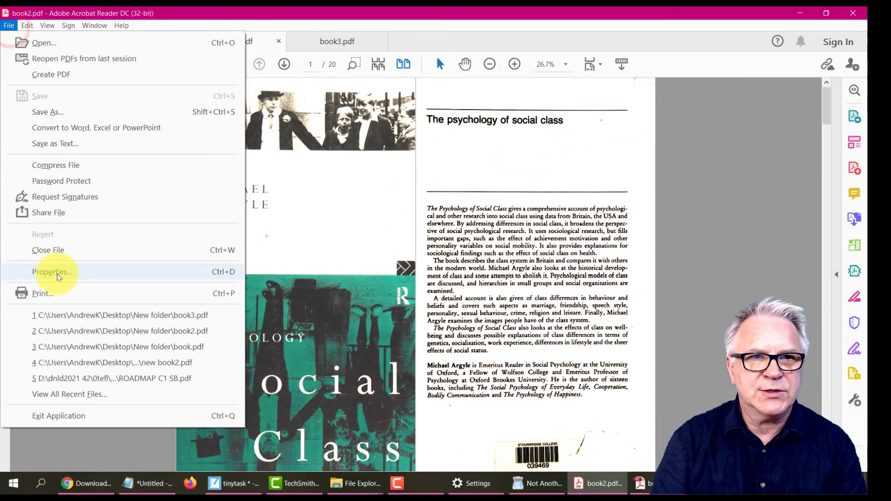
pyautogui.click(57, 274)
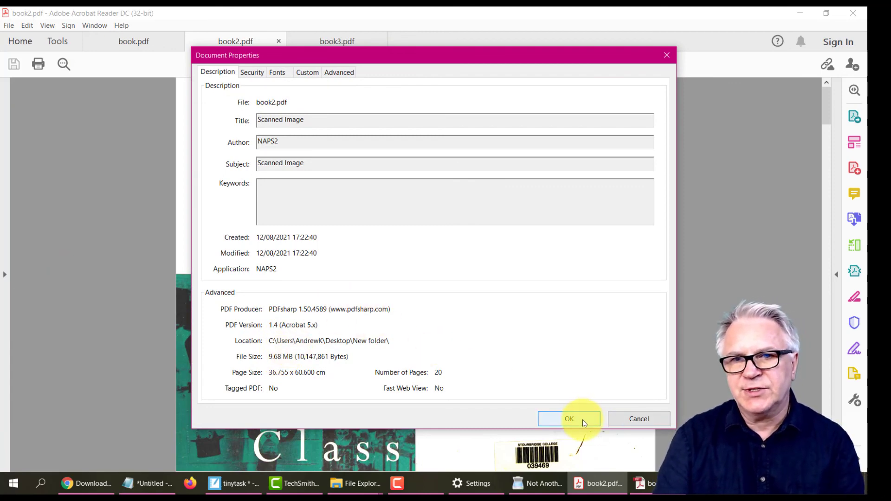
pyautogui.click(643, 420)
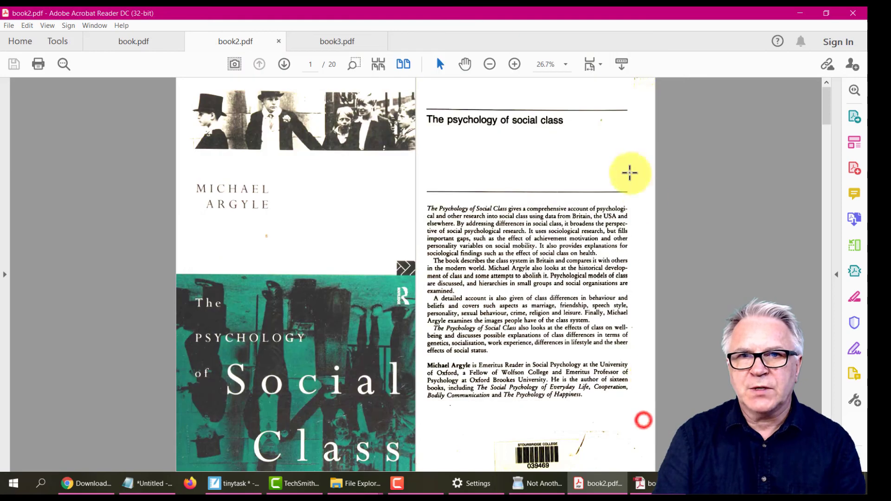